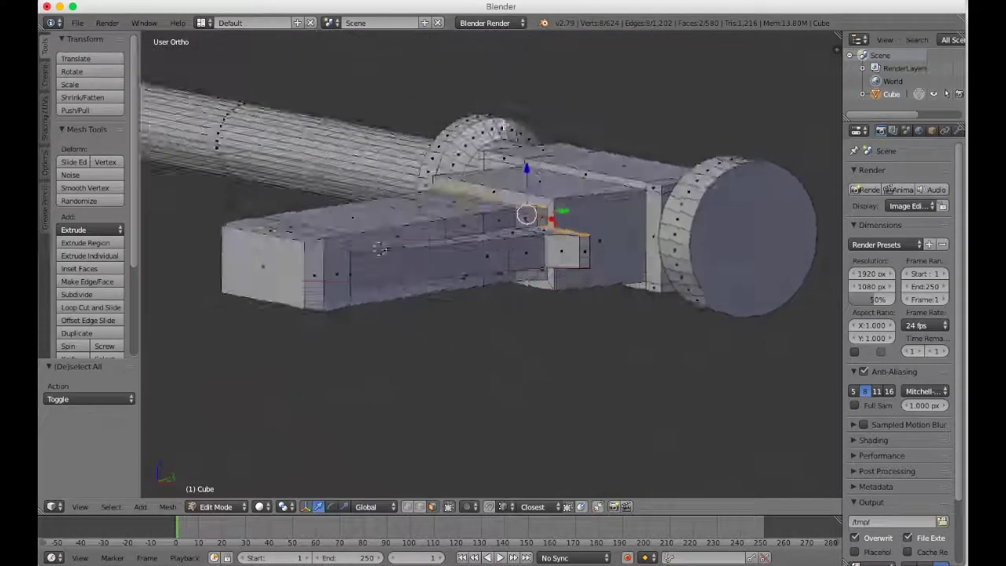
Step: Delete the two narrow strip faces on the upper and lower sides of the small flange beside the tapered arm
middle_click_drag(379, 248, 537, 231)
right_click(560, 264)
middle_click_drag(561, 265, 542, 291)
right_click(526, 259, "shift")
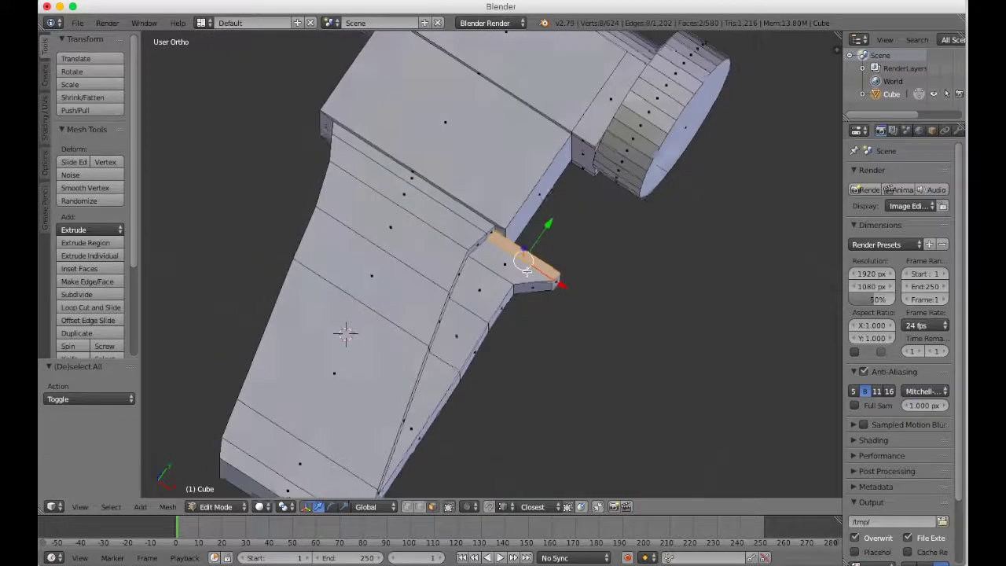
left_click(79, 506)
left_click(103, 448)
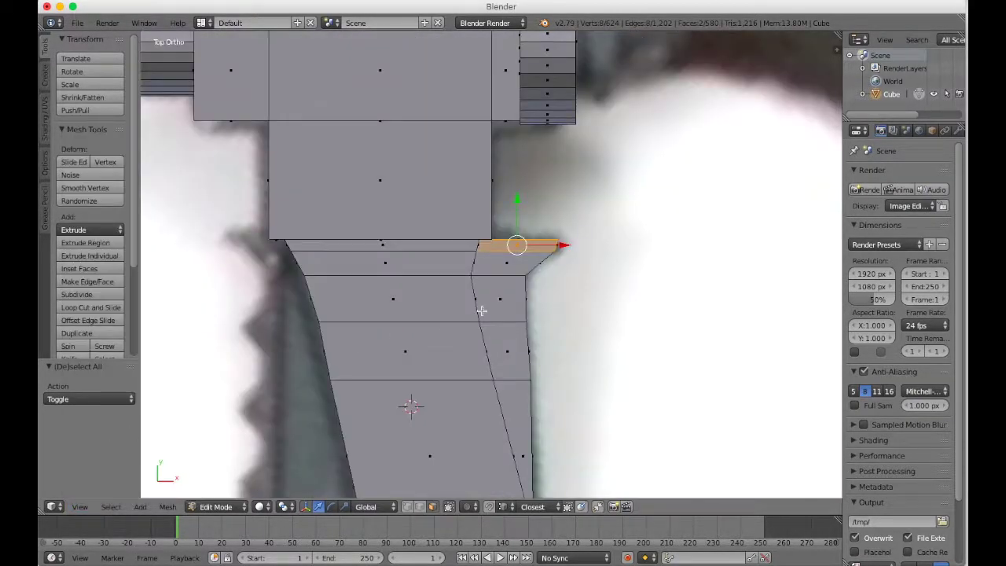
key("z")
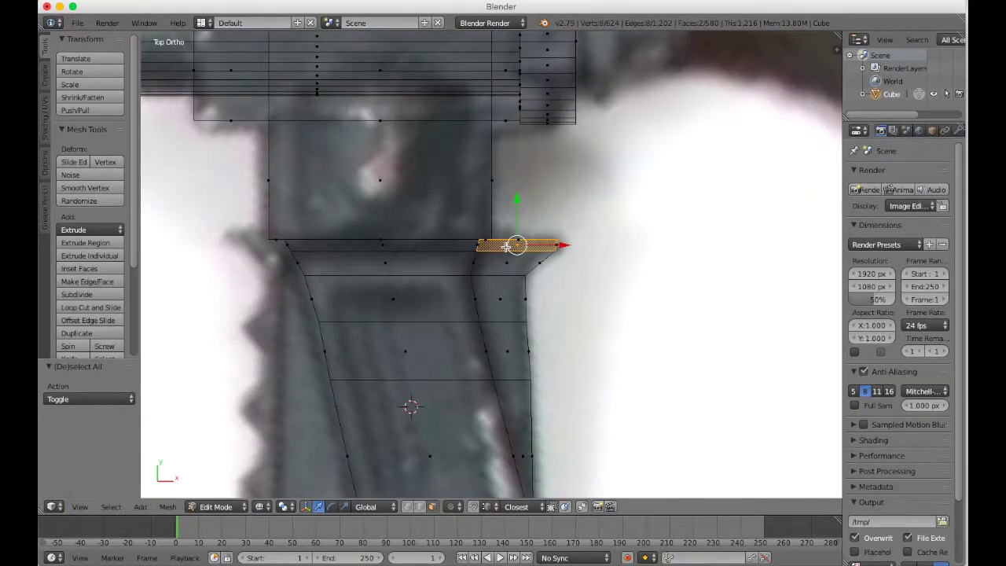
key("x")
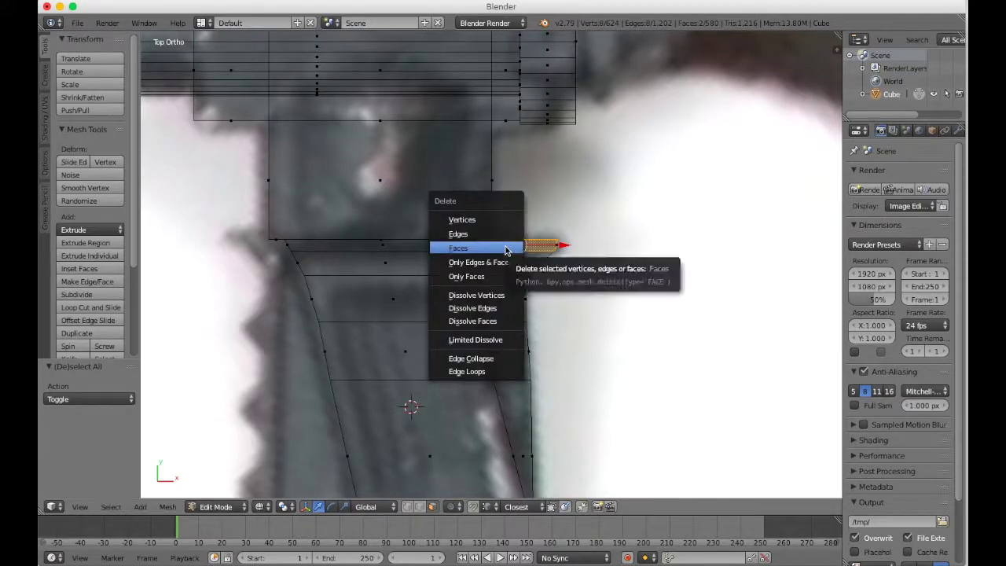
left_click(507, 247)
Step: Extrude the two small side faces above and below the flange about 0.209 outward along the X axis
key("b")
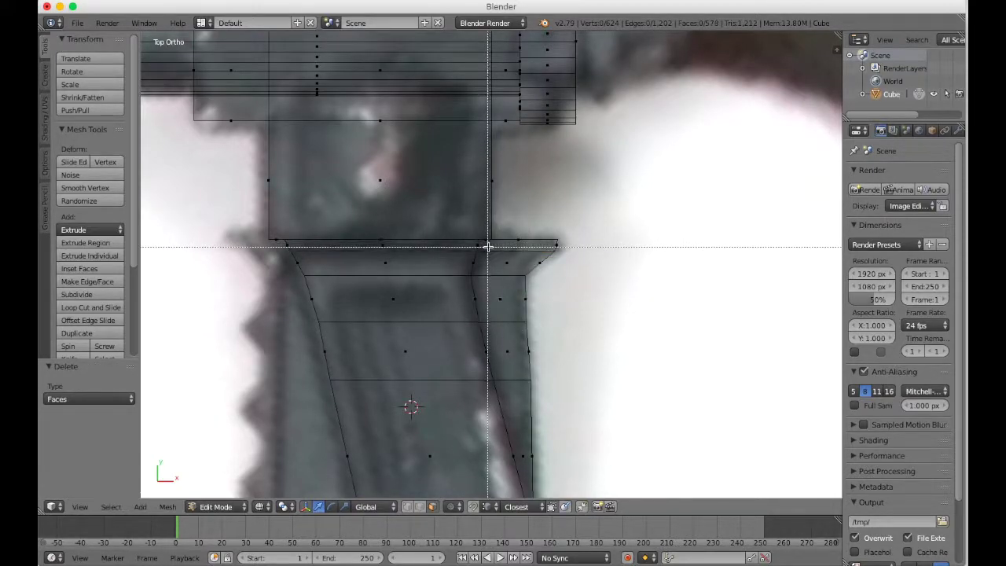
left_click_drag(489, 248, 480, 243)
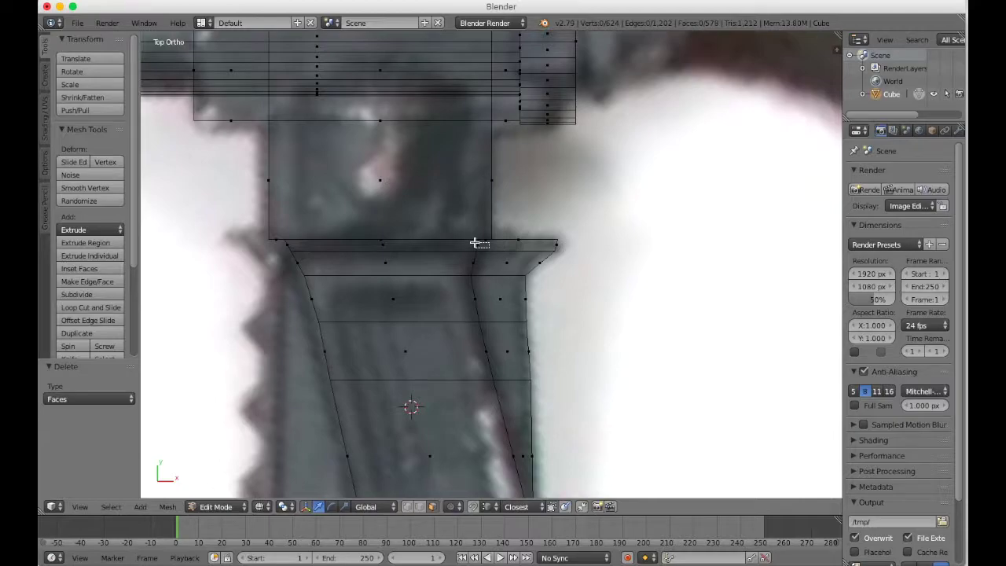
middle_click_drag(492, 246, 588, 298)
mouse_move(520, 272)
middle_mouse_down()
mouse_move(509, 191)
mouse_move(520, 270)
middle_mouse_up()
key("e")
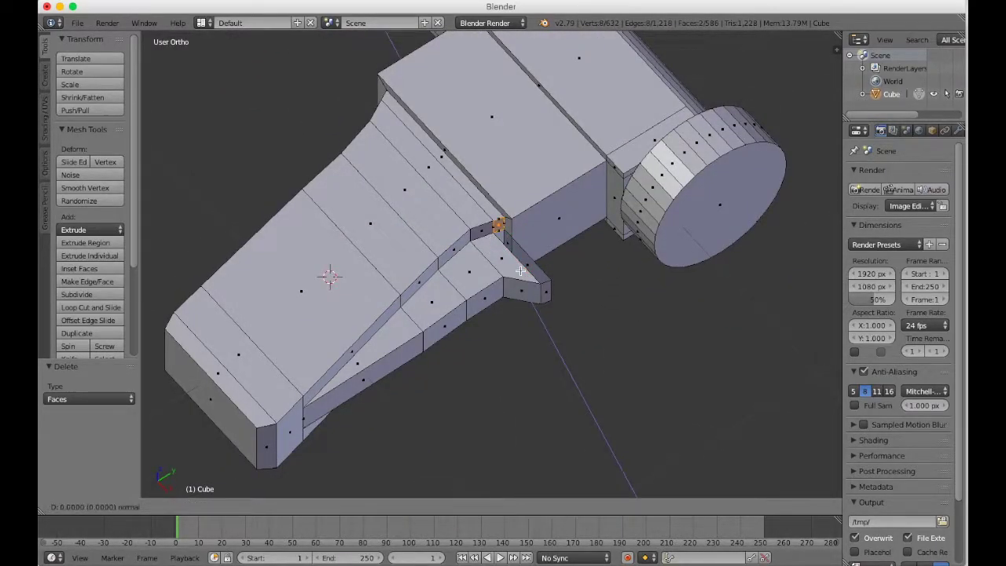
key("x")
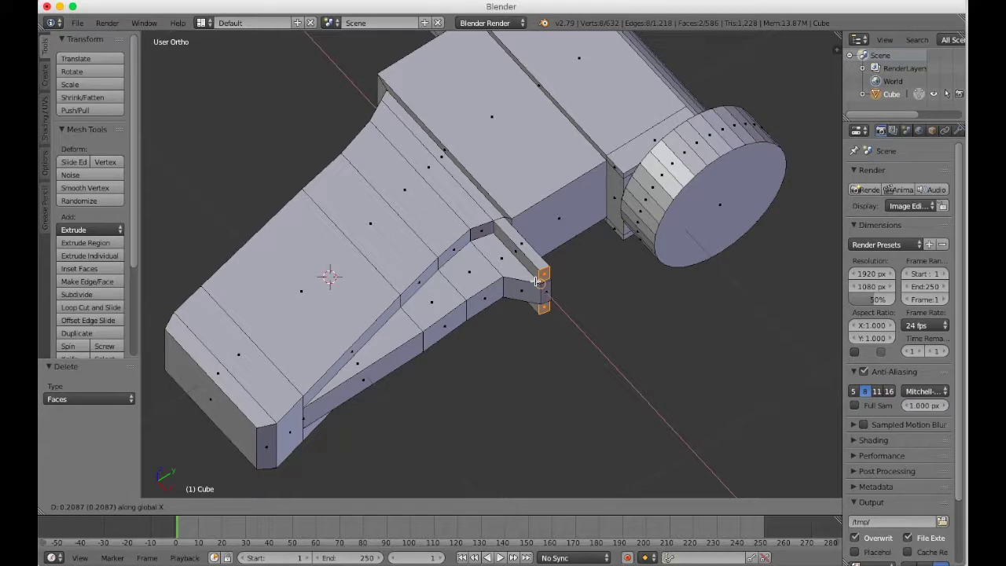
left_click(538, 281)
Step: Shift the two extruded end faces along the X axis to align them with the flange's tip
middle_click_drag(537, 281, 536, 281)
scroll(536, 281, "up", 4)
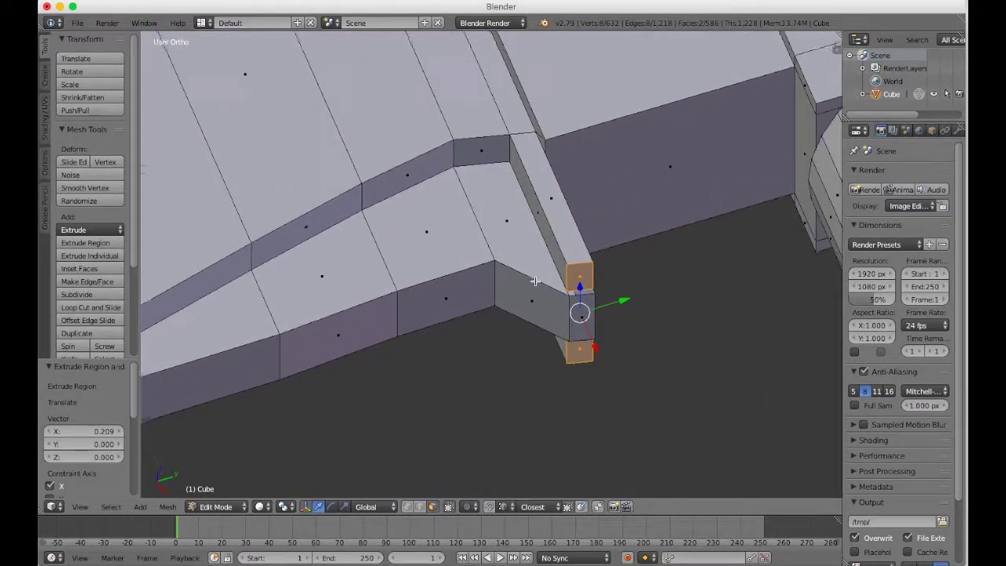
scroll(534, 280, "up", 2)
key("g")
key("x")
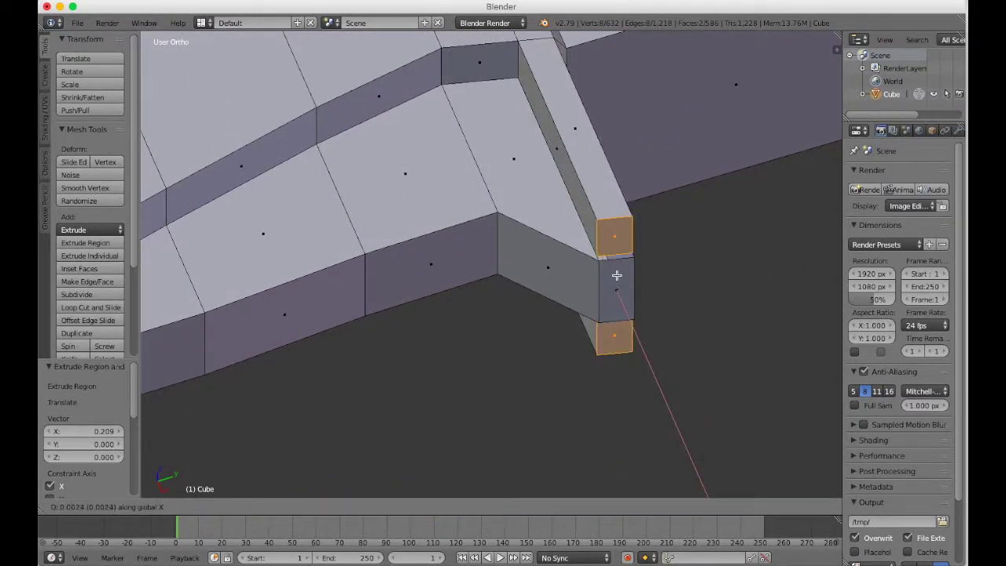
left_click(616, 276)
key("g")
key("x")
left_click(600, 268)
key("a")
key("z")
key("z")
middle_click_drag(555, 244, 611, 233)
key("a")
scroll(556, 244, "up", 2)
key("a")
right_click(620, 236)
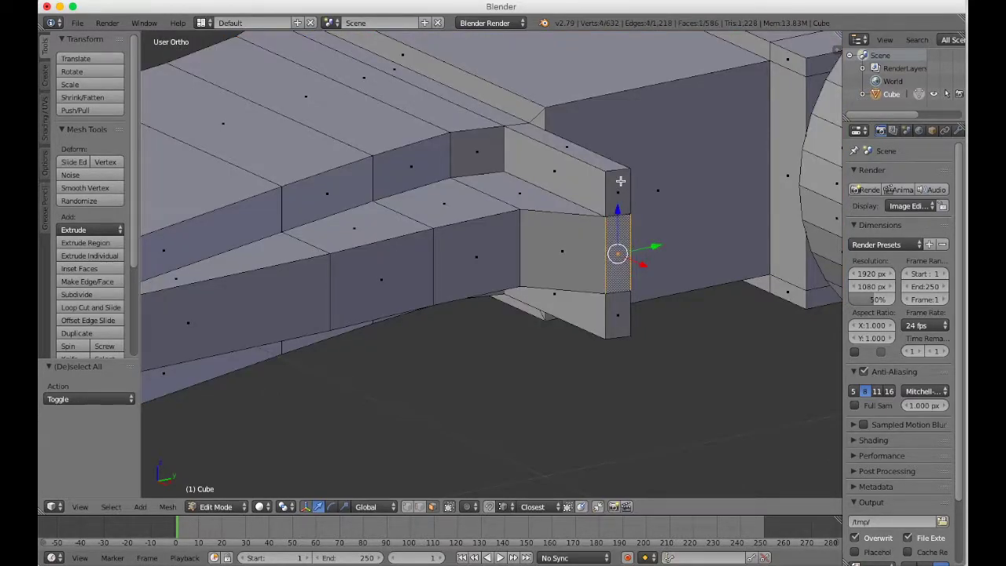
key("g")
right_click(607, 199)
right_click(608, 199, "shift")
right_click(614, 315, "shift")
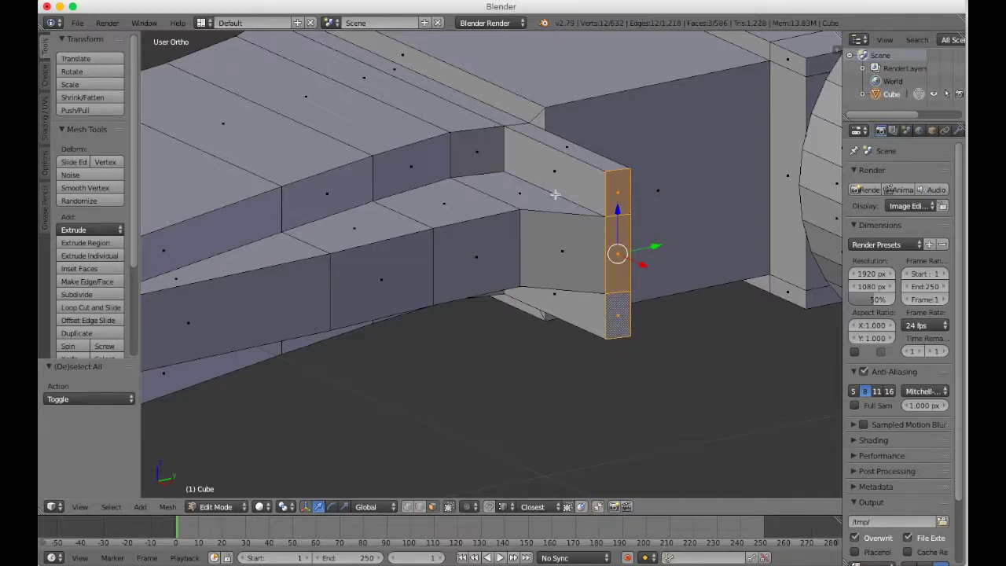
right_click(510, 183, "shift")
right_click(508, 150, "shift")
right_click(487, 150, "shift")
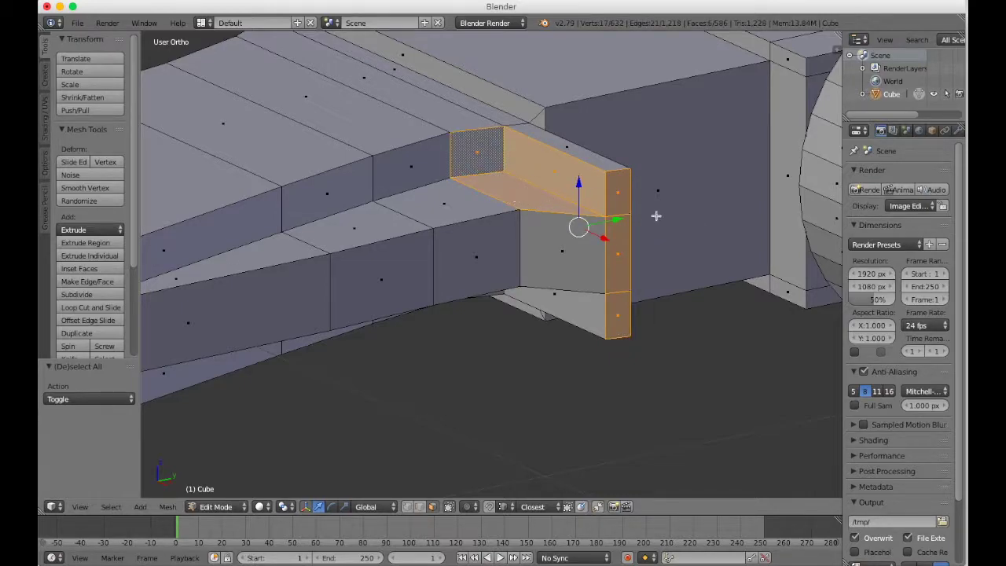
scroll(548, 361, "down", 5)
scroll(512, 308, "down", 4)
key("a")
scroll(511, 307, "up", 7)
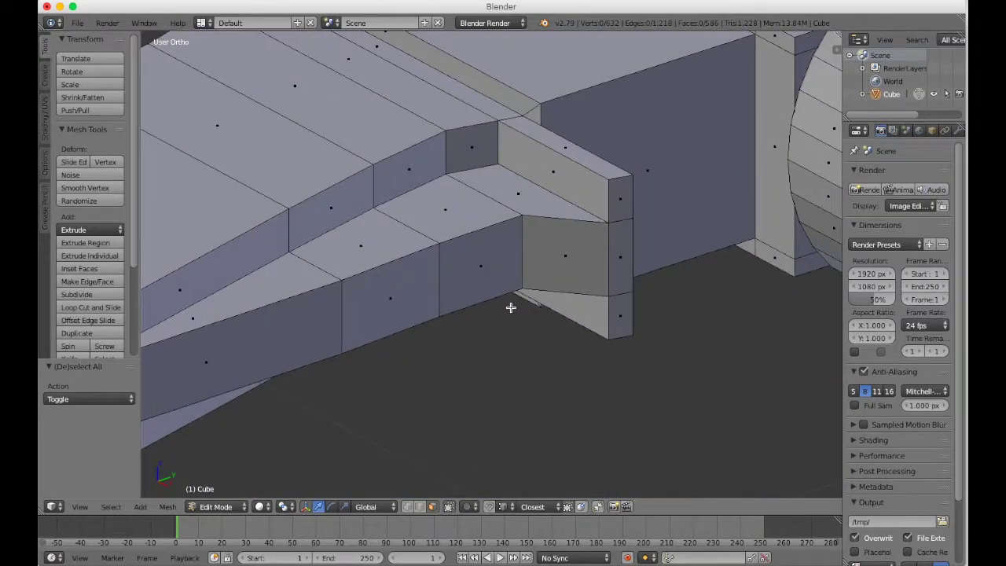
Step: Merge the overlapping vertices of the whole mesh with Remove Doubles
key("a")
key("space")
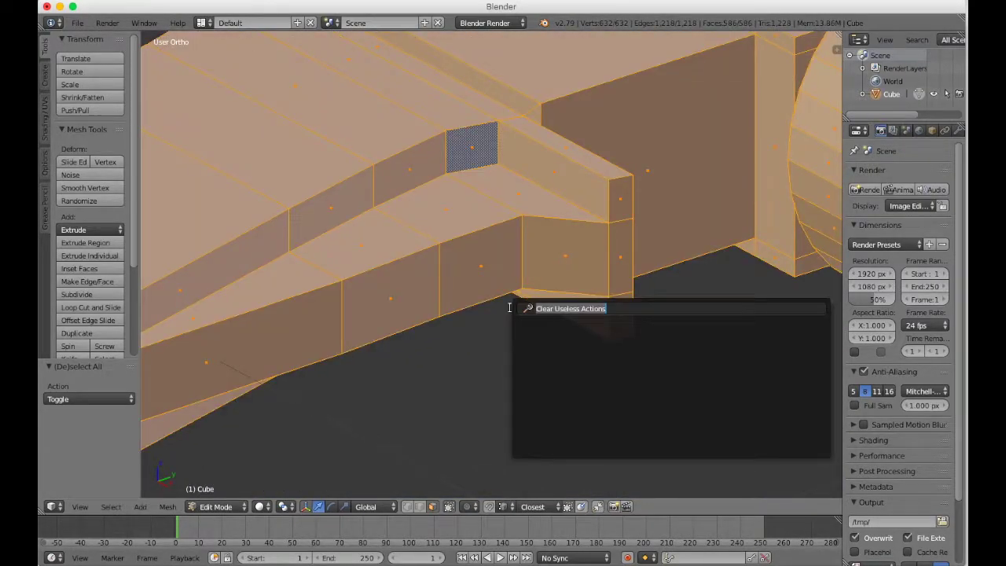
type("dou")
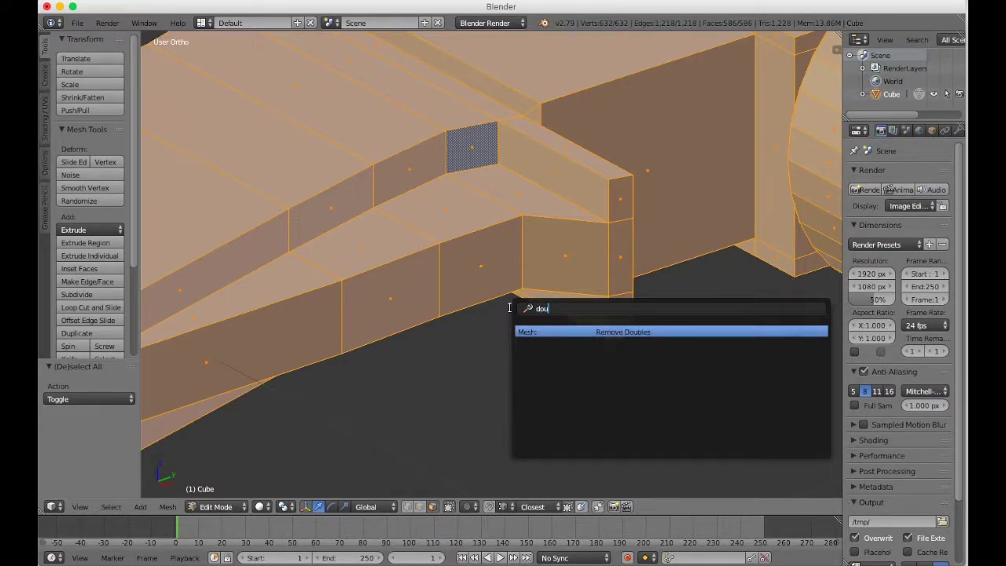
key("Return")
key("a")
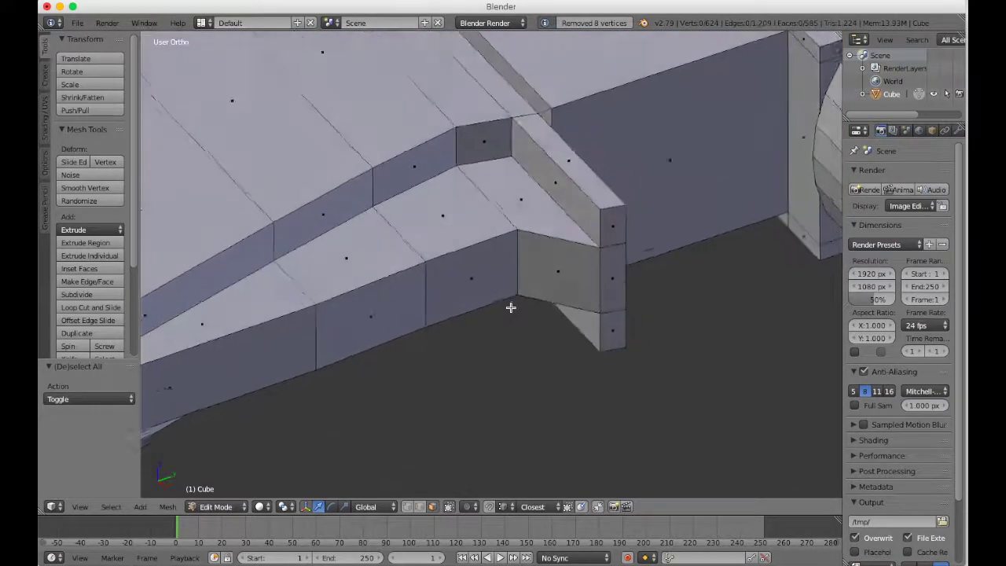
Step: Try extruding the upper end face of the flange about 0.211 along the X axis, and undo it
middle_click_drag(511, 308, 557, 225)
scroll(557, 225, "down", 3)
scroll(557, 225, "right", 4)
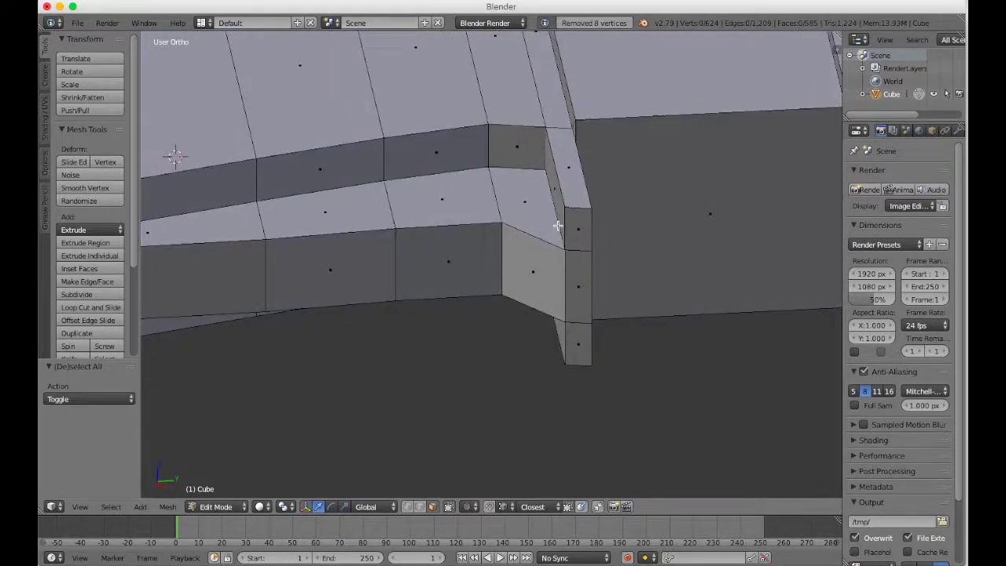
scroll(558, 225, "left", 4)
key("z")
key("z")
right_click(619, 217)
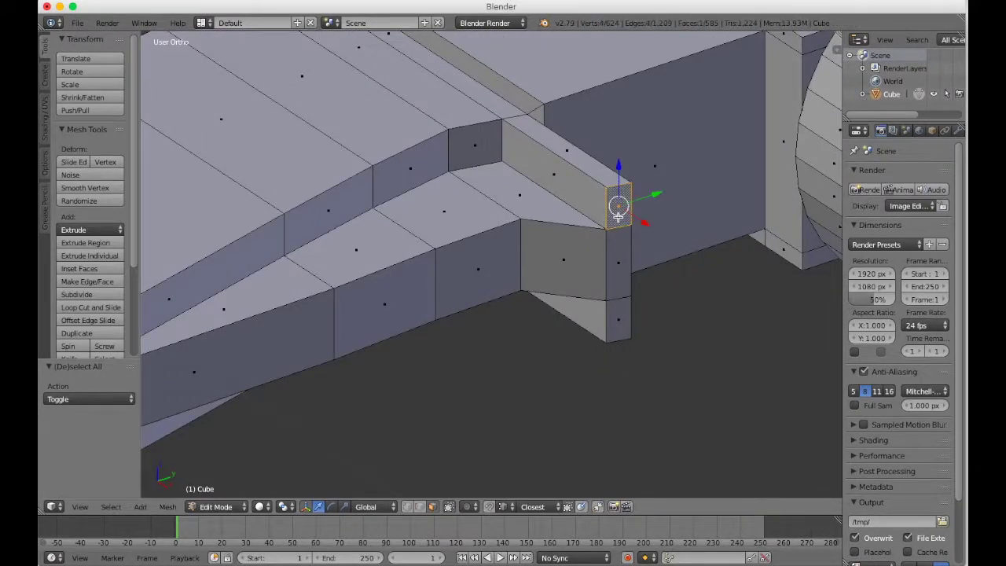
key("e")
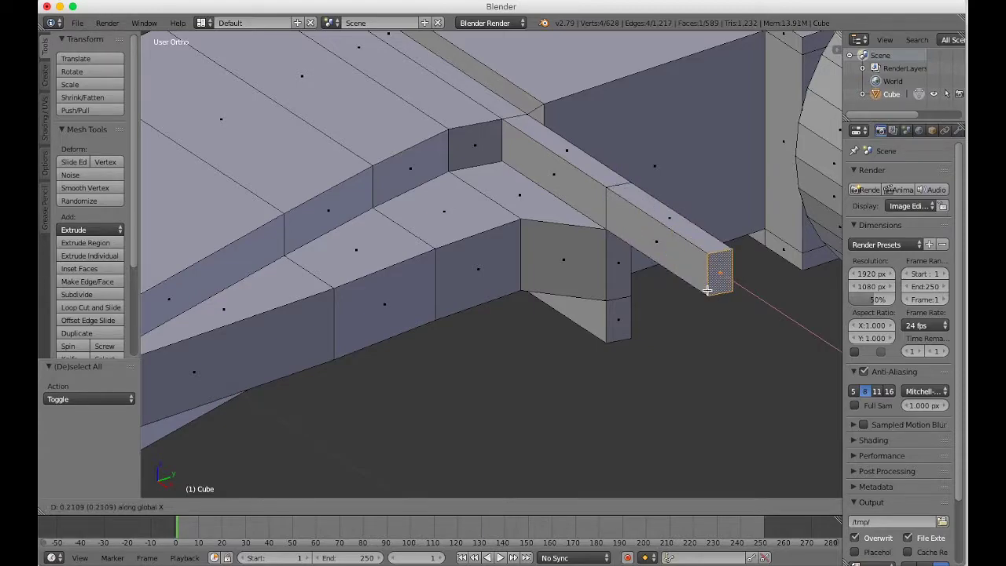
left_click(707, 291)
middle_click_drag(648, 221, 625, 245)
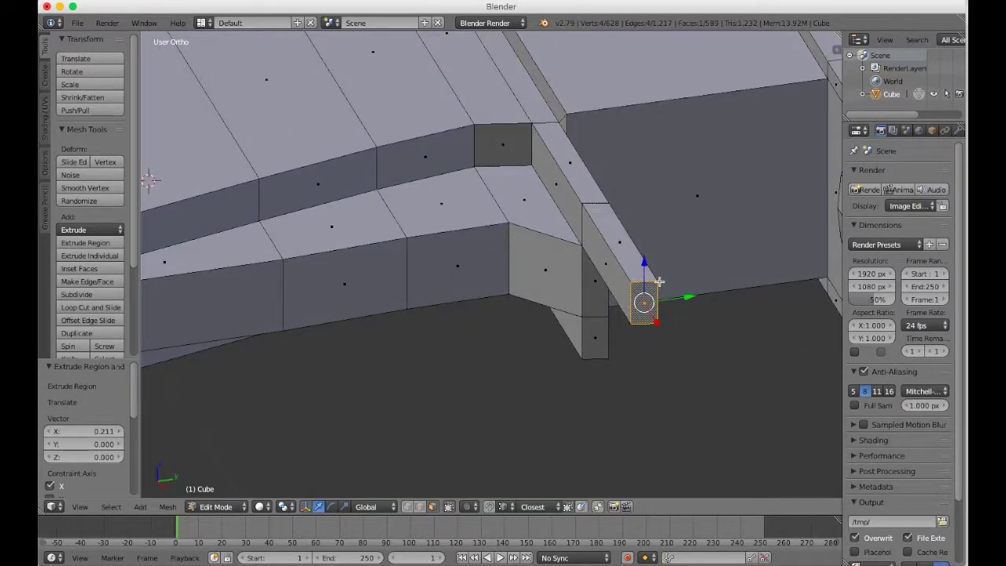
middle_click_drag(595, 221, 568, 164)
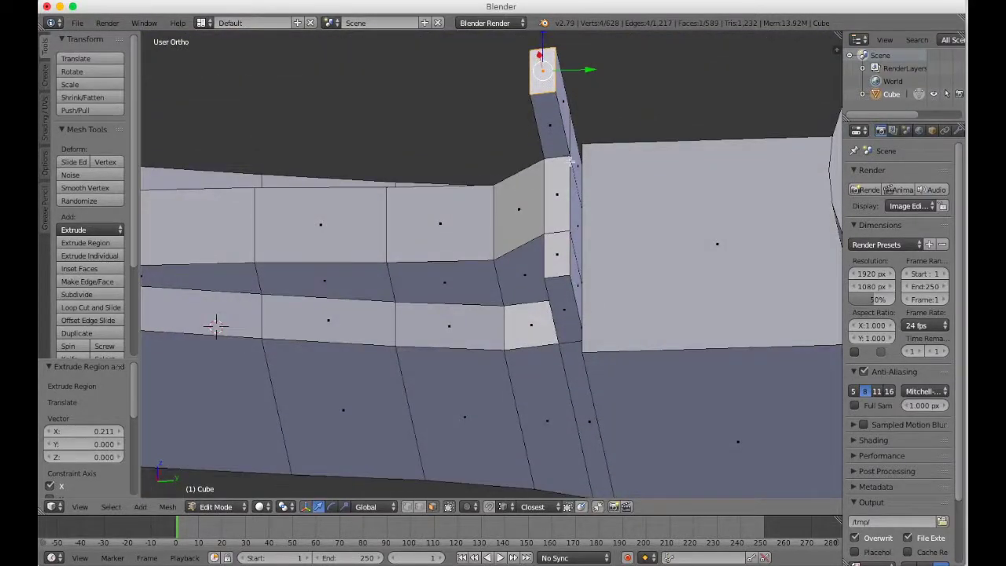
key("ctrl+z")
Step: Delete the two internal faces hidden between the flange's middle section and its upper and lower strips
key("z")
mouse_move(532, 187)
middle_mouse_down()
mouse_move(575, 193)
mouse_move(565, 190)
middle_mouse_up()
scroll(566, 190, "up", 5)
scroll(565, 190, "right", 8)
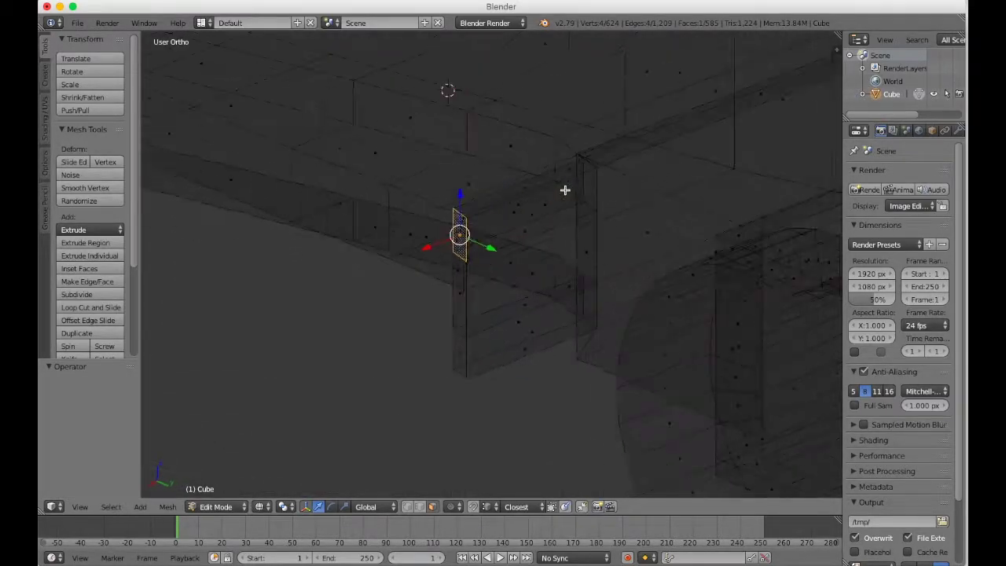
scroll(565, 190, "right", 4)
scroll(564, 190, "left", 3)
scroll(564, 189, "down", 2)
scroll(532, 221, "down", 2)
scroll(533, 221, "left", 3)
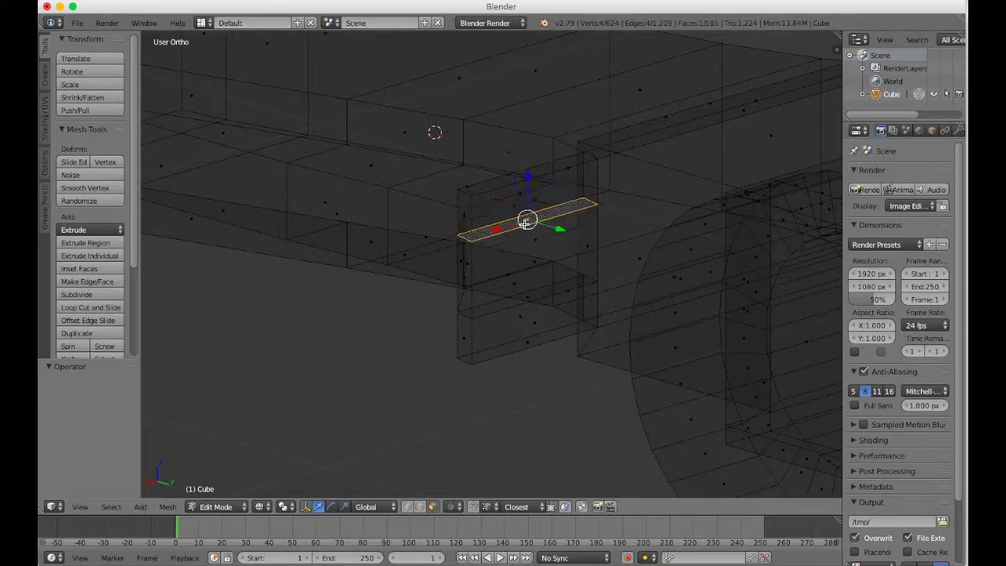
scroll(525, 297, "left", 8)
key("z")
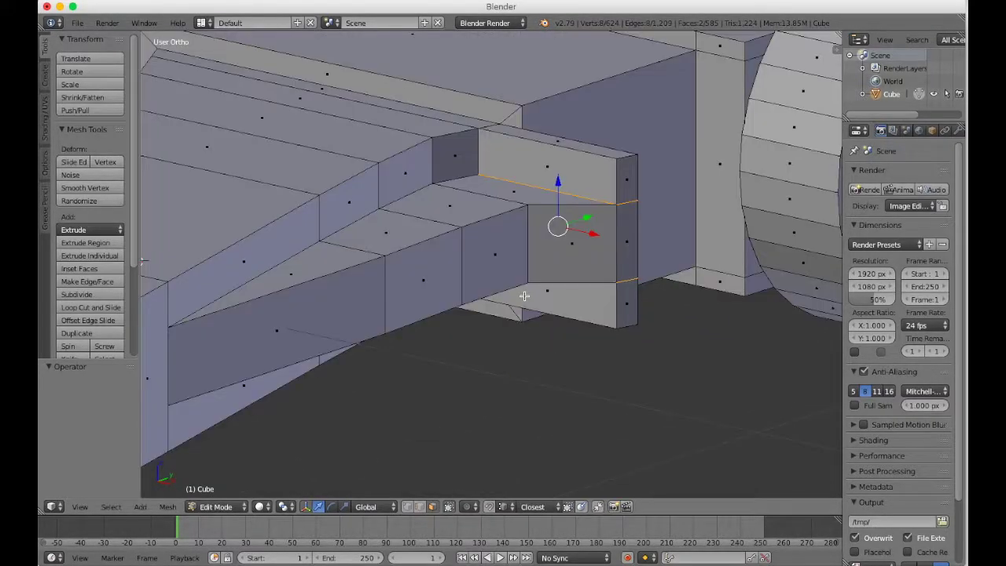
scroll(525, 296, "down", 4)
scroll(525, 296, "left", 3)
scroll(525, 296, "up", 8)
scroll(524, 296, "right", 6)
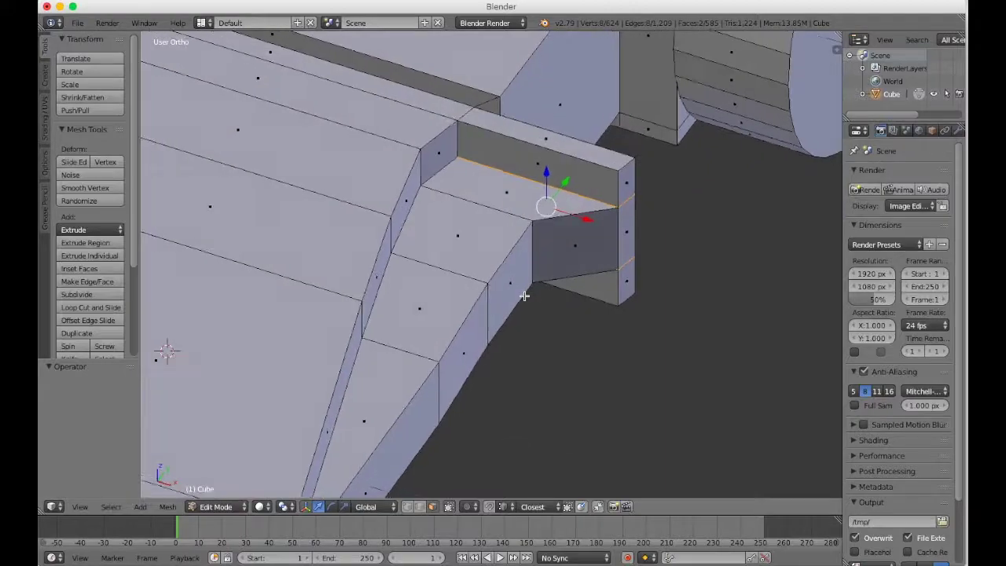
key("z")
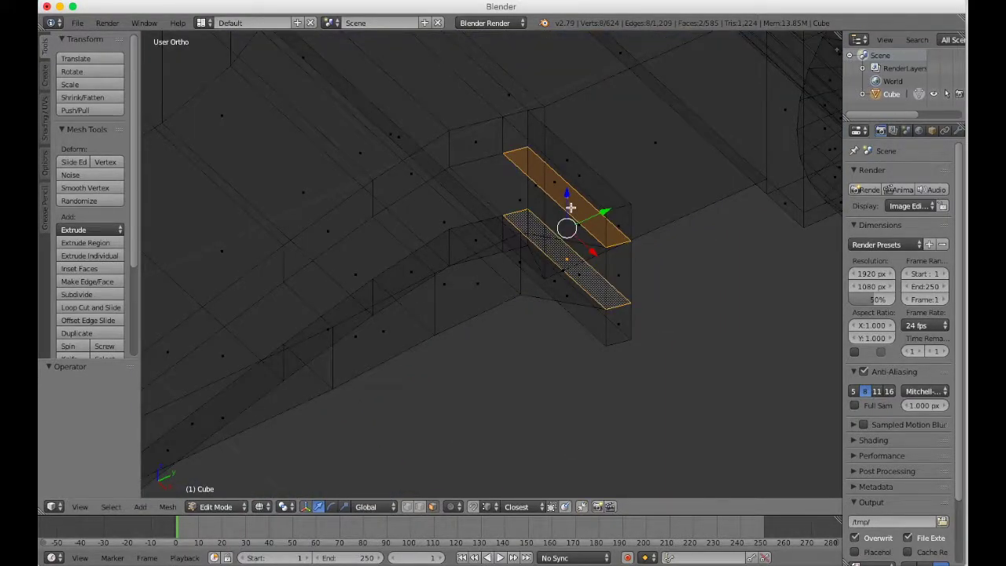
scroll(570, 207, "left", 6)
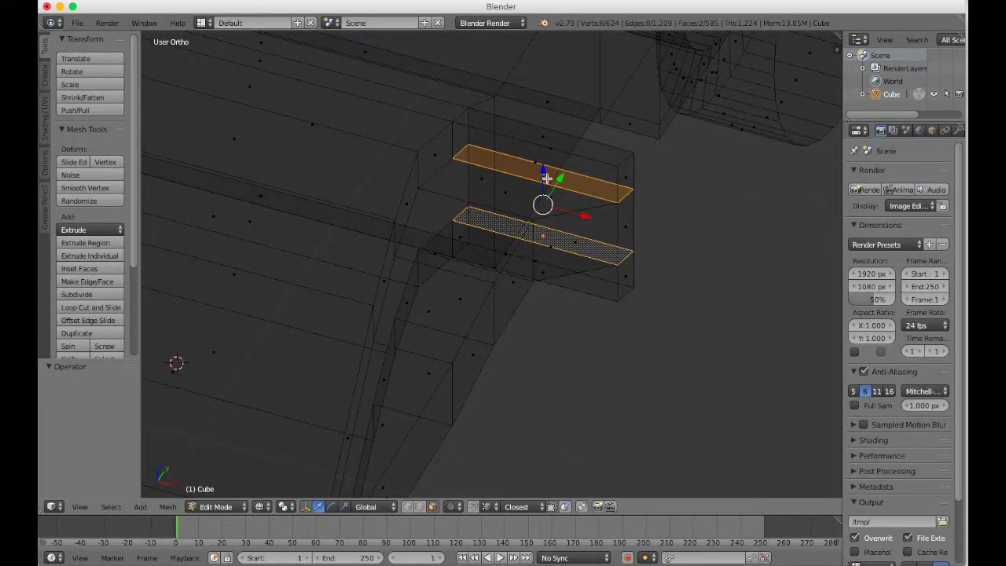
key("z")
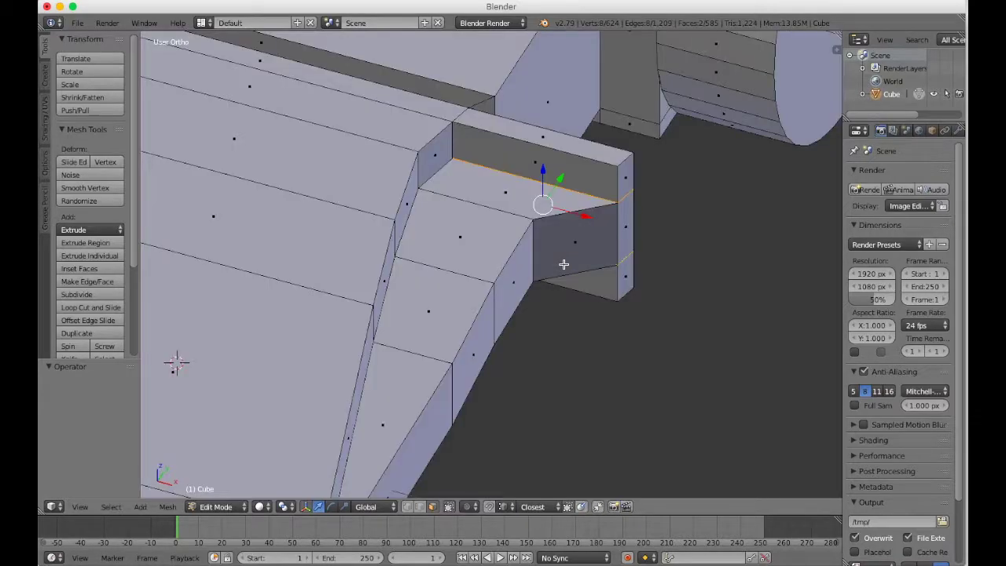
scroll(563, 265, "down", 5)
key("x")
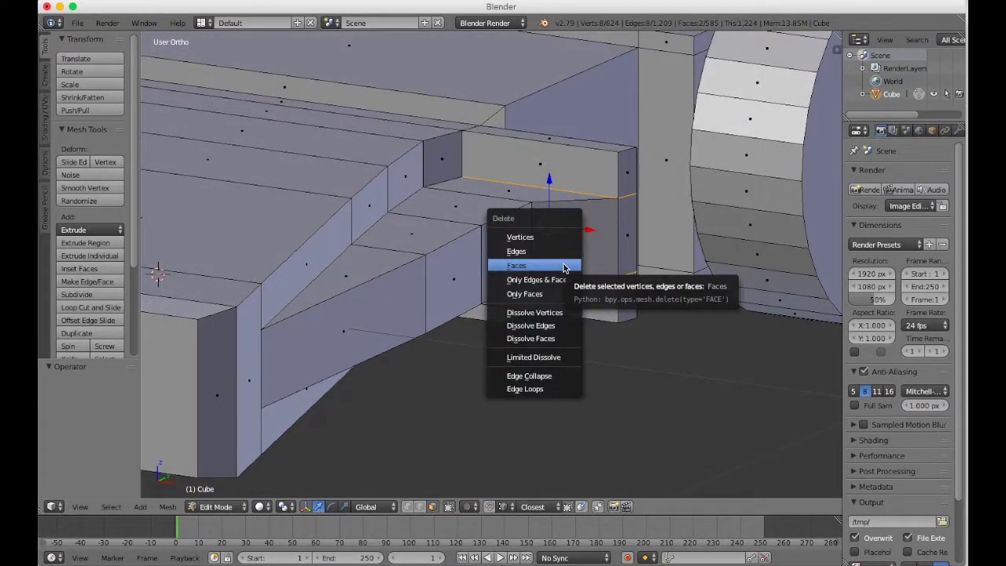
left_click(564, 266)
Step: Inspect the cleaned flange and the whole model from several sides, ending in the top view over the reference image
scroll(563, 265, "up", 8)
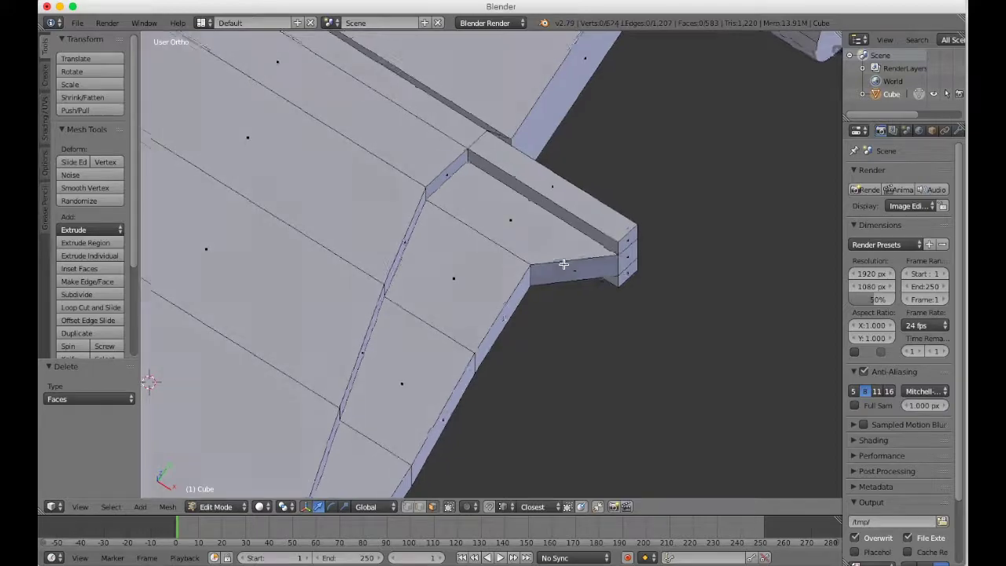
scroll(564, 264, "down", 10)
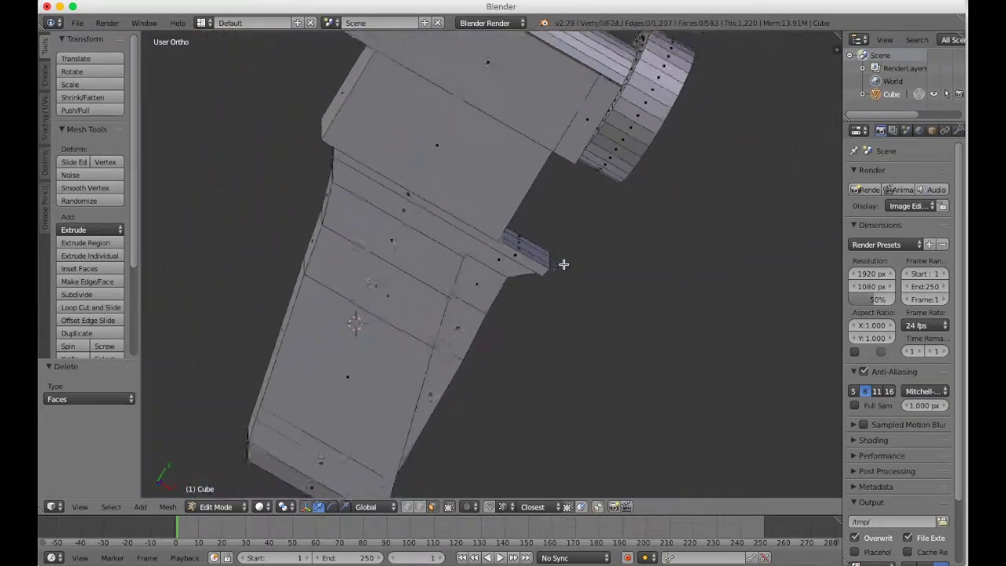
scroll(564, 264, "down", 10)
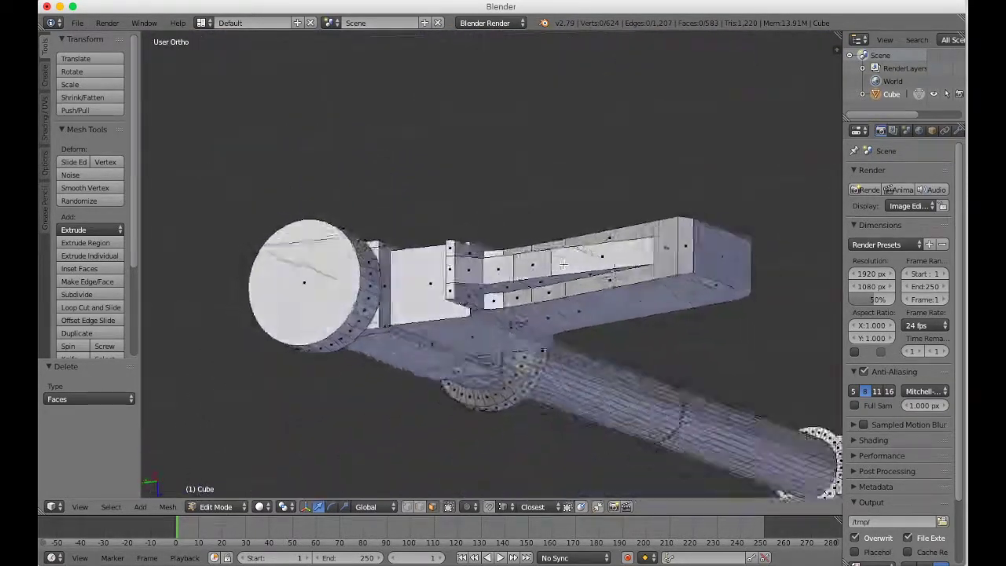
scroll(563, 264, "down", 10)
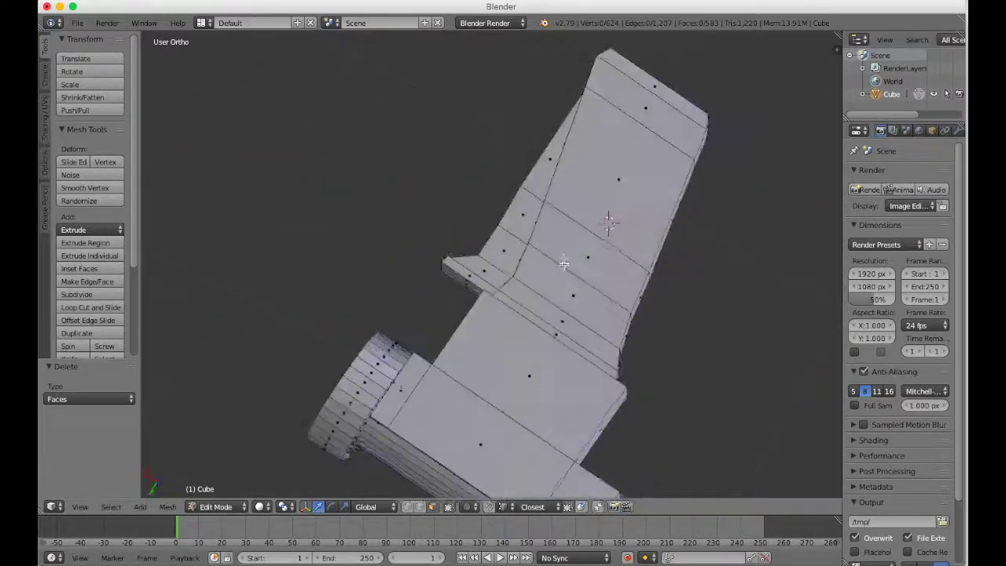
scroll(563, 264, "down", 5)
left_click(79, 507)
left_click(94, 453)
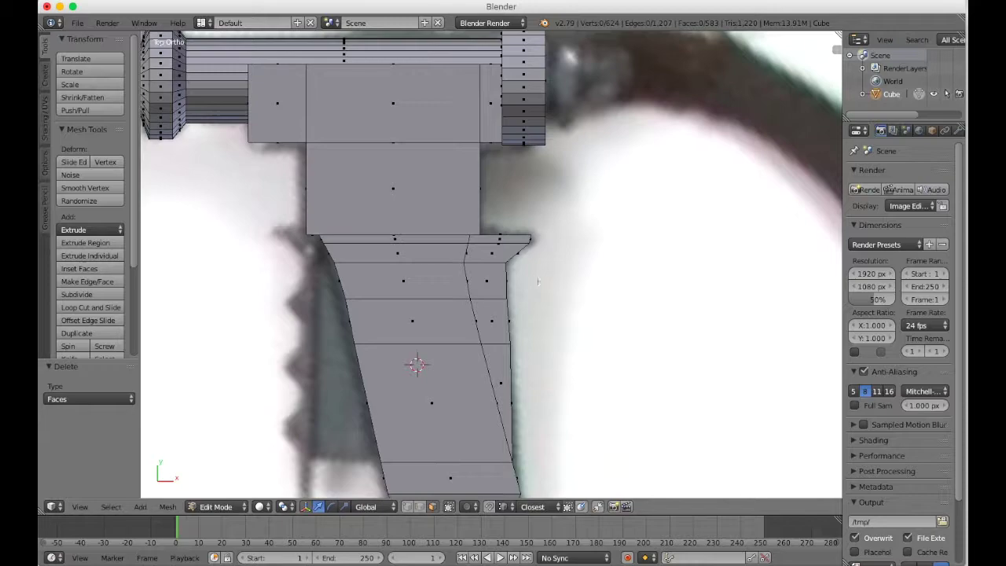
Step: Select the five side faces along the arm's curved edge next to the serrated part, leaving out the two faces at the tip
scroll(436, 358, "left", 5, "shift")
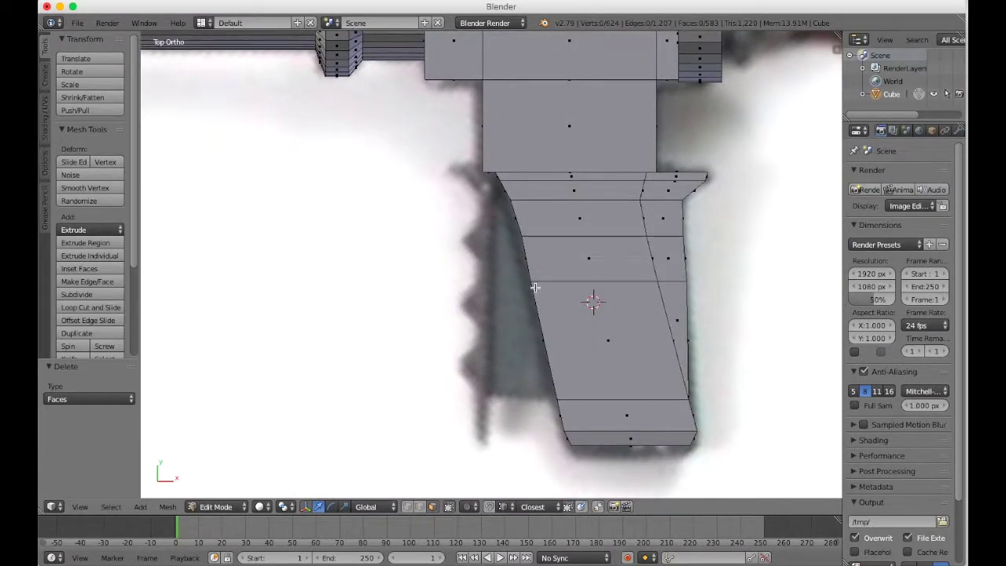
scroll(534, 288, "up", 2)
key("z")
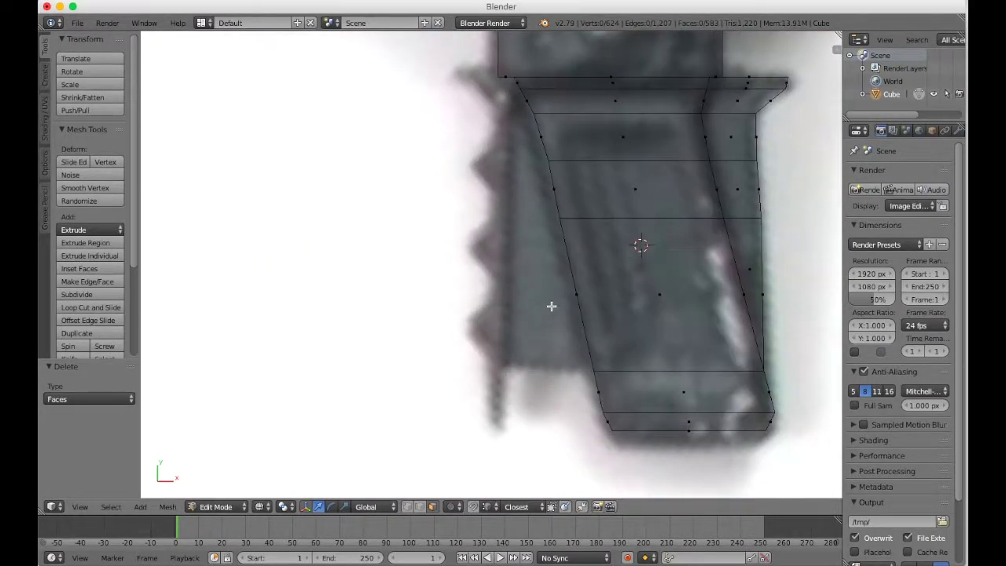
scroll(552, 307, "down", 5)
key("c")
key("Escape")
scroll(552, 307, "down", 3)
key("z")
key("c")
key("Escape")
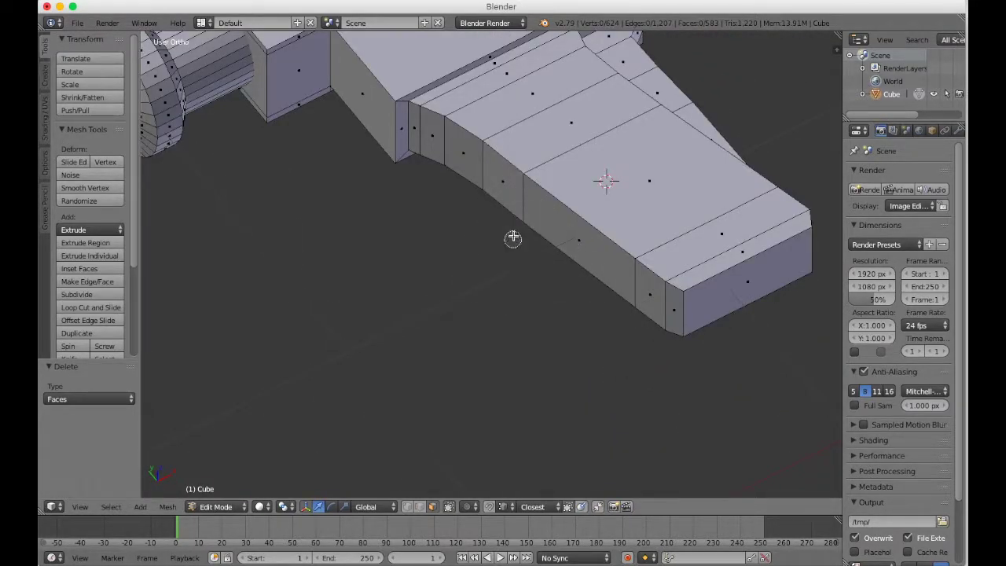
left_click_drag(423, 133, 565, 221)
middle_click(646, 178)
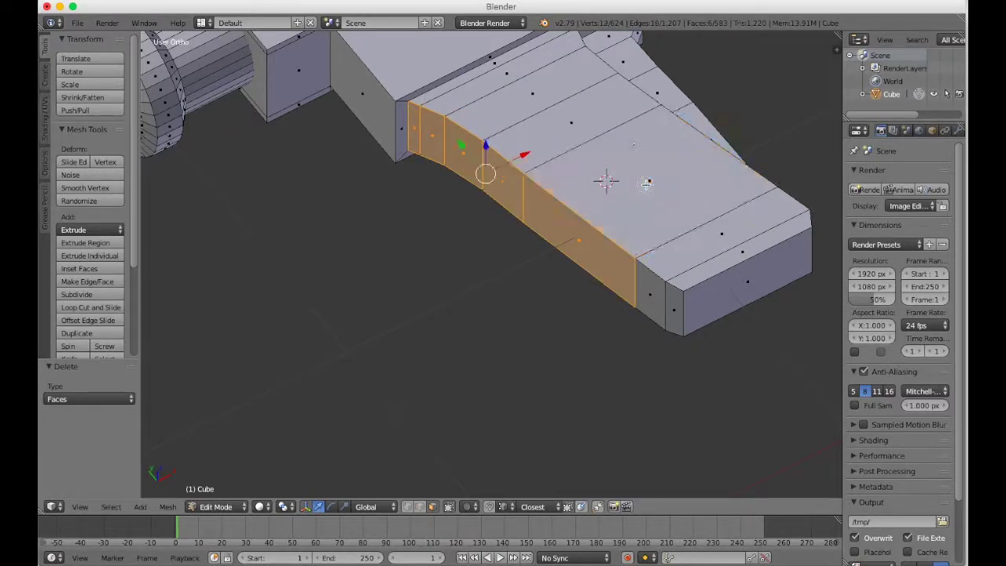
Step: Compare the selected side faces with the serrated part of the reference photo in the top view and wireframe
left_click(81, 506)
left_click(99, 448)
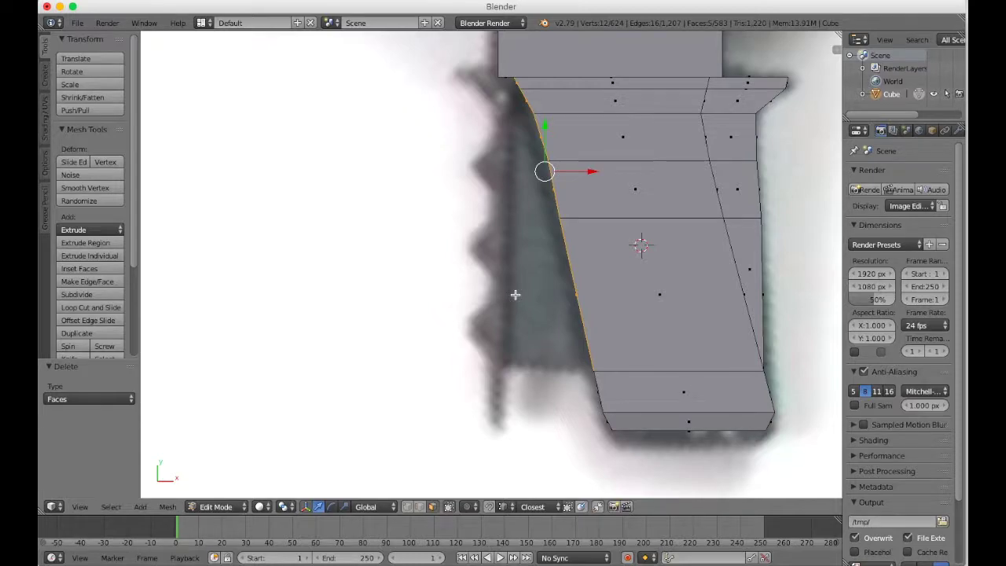
key("z")
scroll(515, 295, "up", 3, "shift")
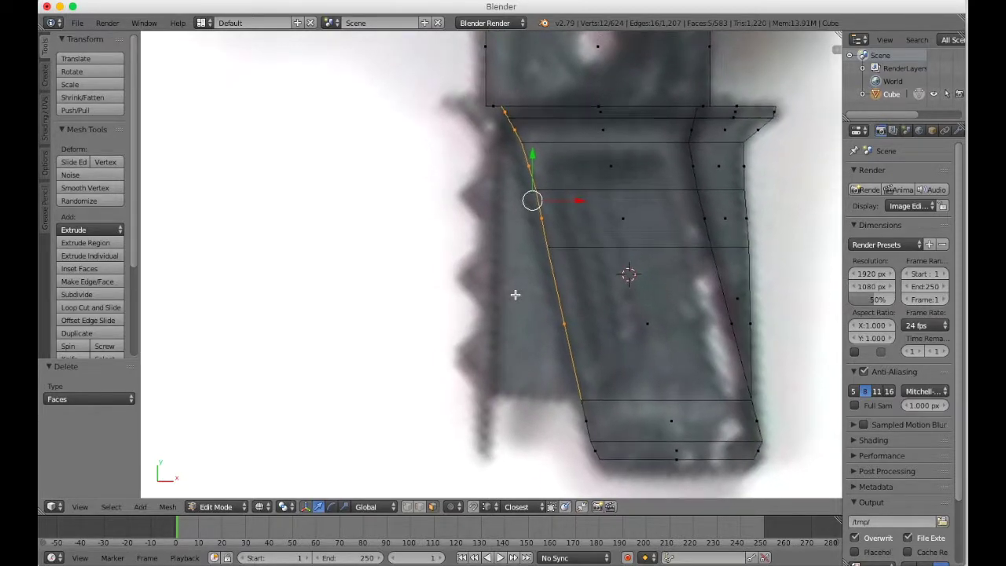
scroll(516, 294, "up", 2, "ctrl")
scroll(515, 294, "down", 3, "ctrl")
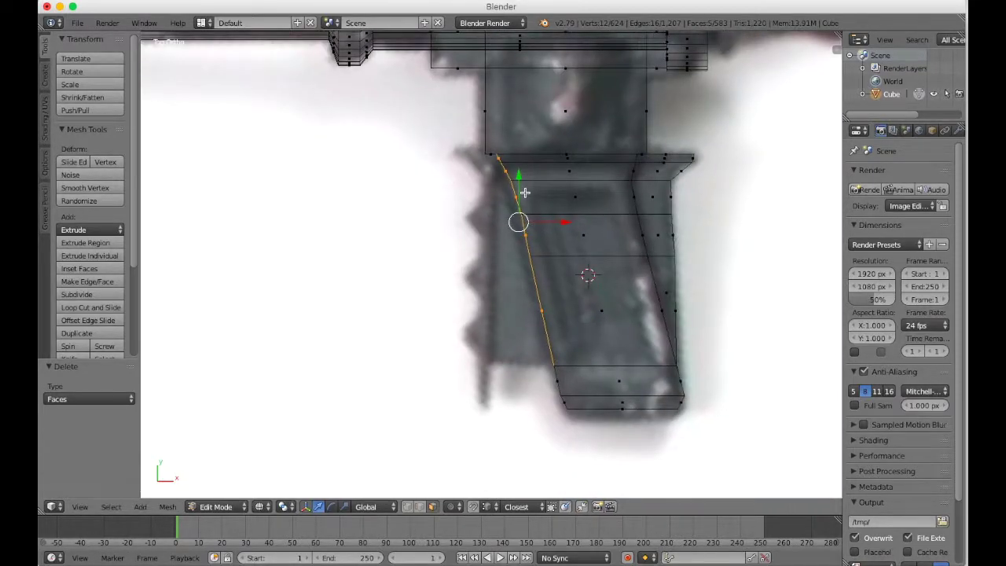
scroll(525, 193, "up", 3, "ctrl")
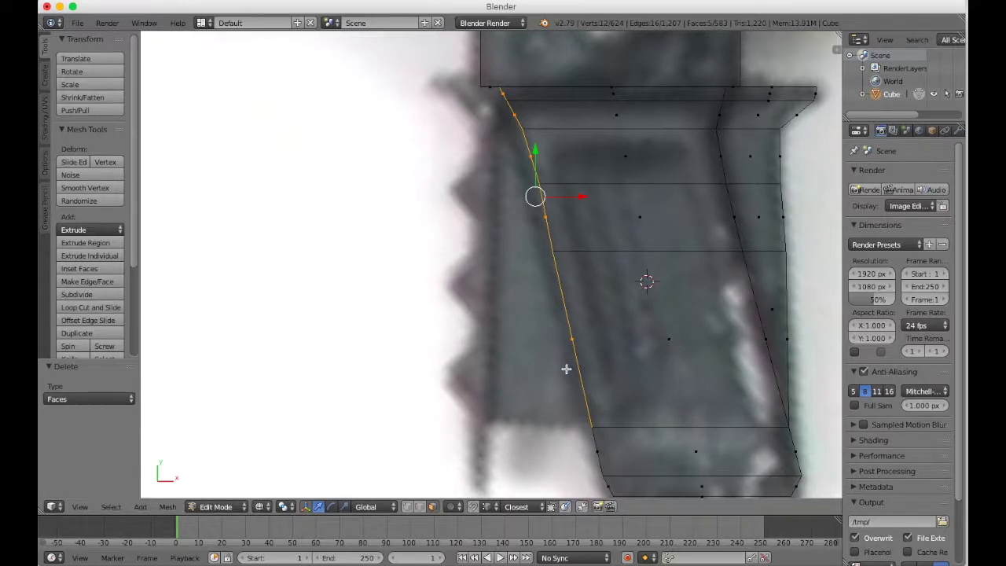
scroll(566, 369, "down", 10)
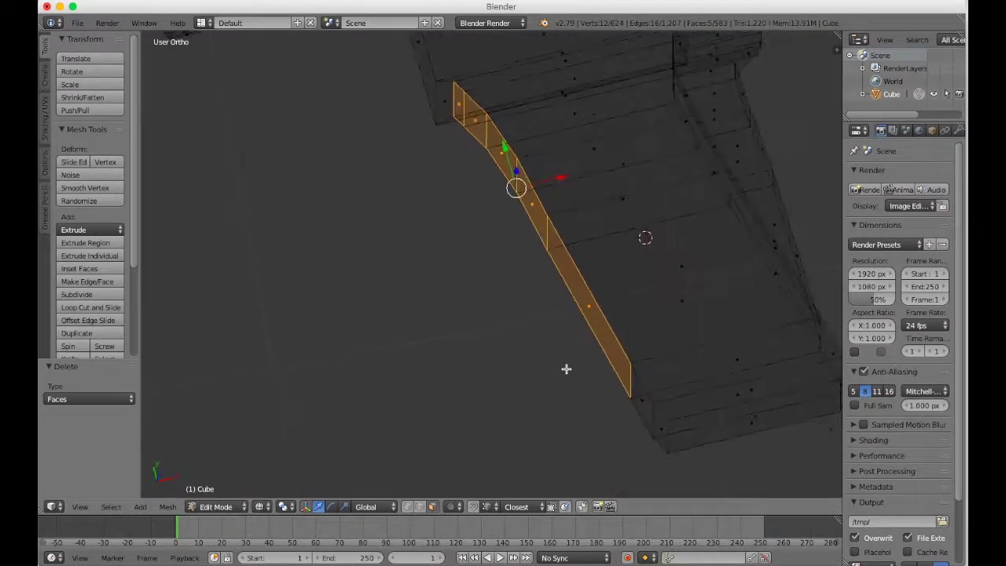
Step: Extrude the five selected side faces in place and scale them to 0.459 along the Z axis
key("z")
key("e")
left_click(566, 368)
scroll(566, 369, "down", 10)
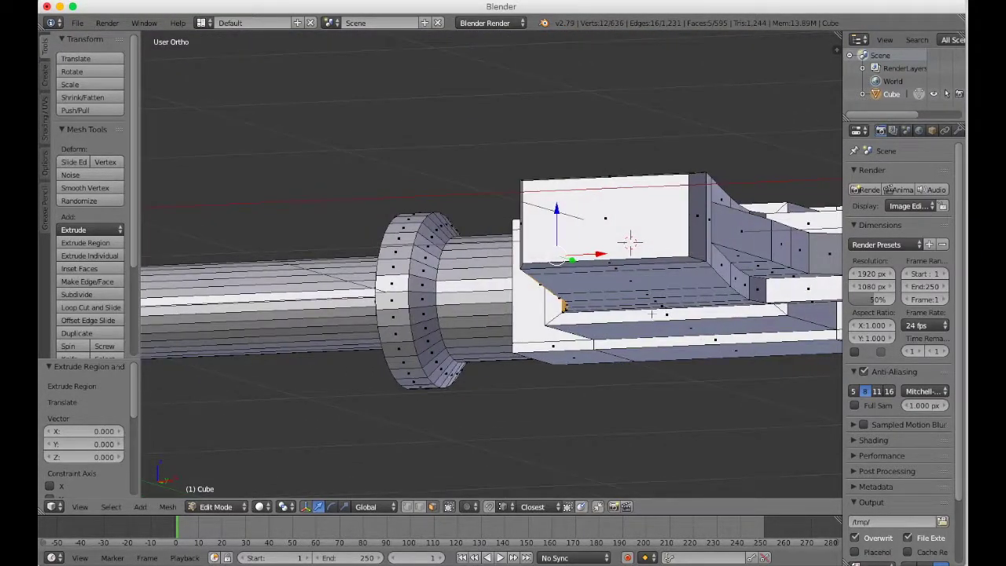
scroll(666, 304, "left", 10)
key("s")
key("z")
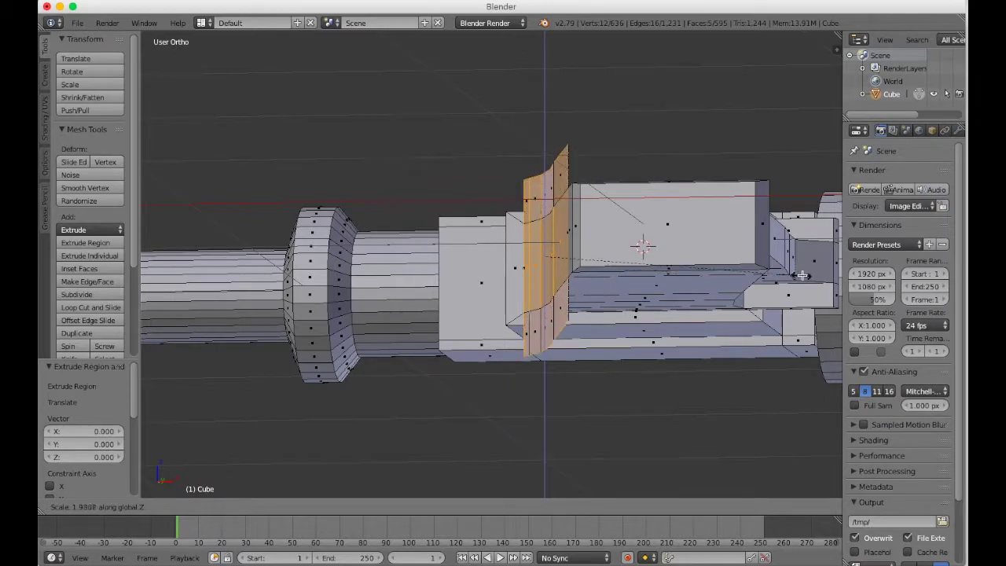
left_click(793, 273)
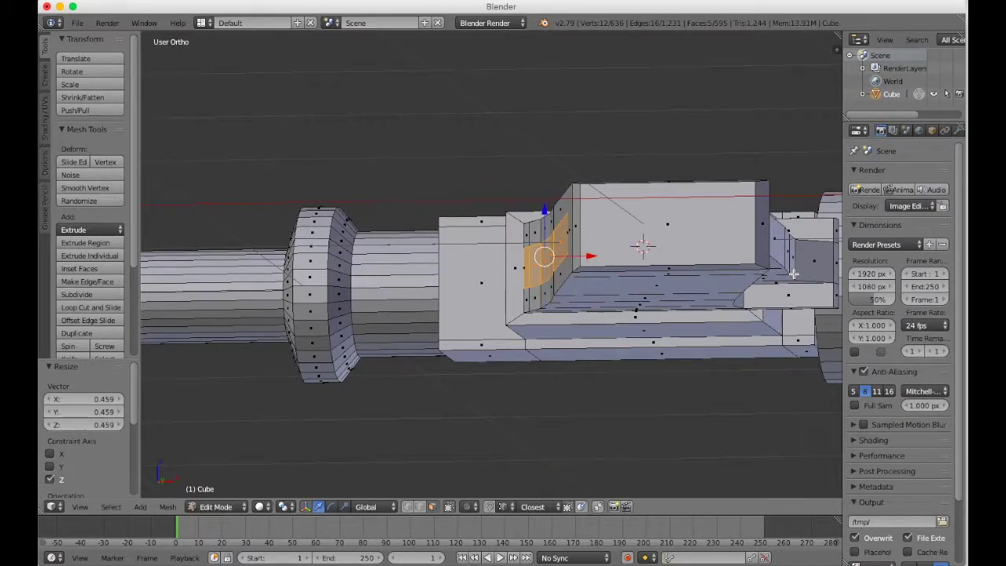
Step: Delete the two superfluous faces at the ends of the new middle strip
scroll(794, 281, "up", 10)
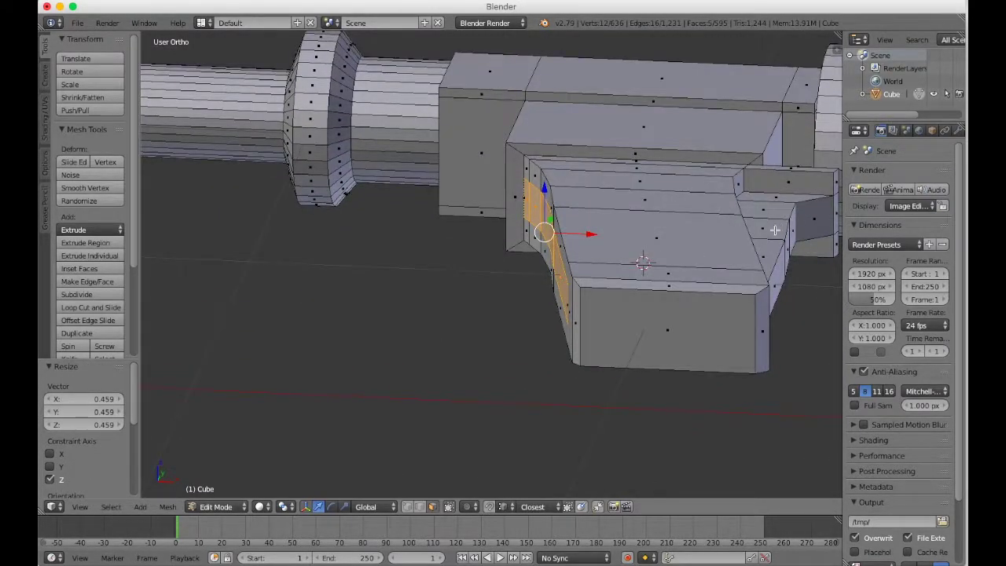
scroll(632, 245, "left", 10)
key("z")
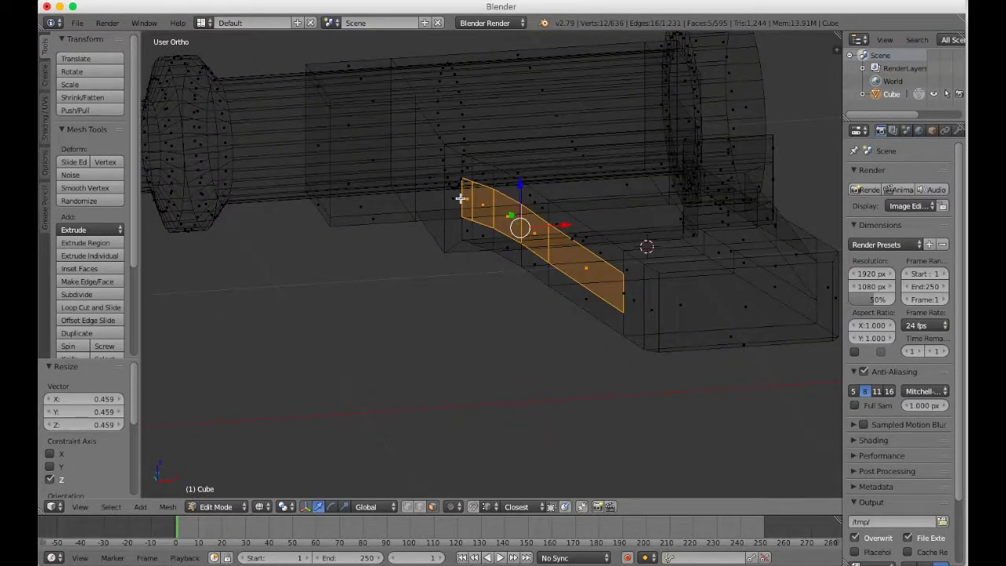
right_click(462, 199)
scroll(462, 198, "left", 3)
right_click(641, 286, "shift")
key("x")
left_click(641, 286)
Step: Extrude the five faces of the middle strip -0.225 along the X axis over the serrated part of the photo
key("z")
left_click_drag(555, 239, 403, 215)
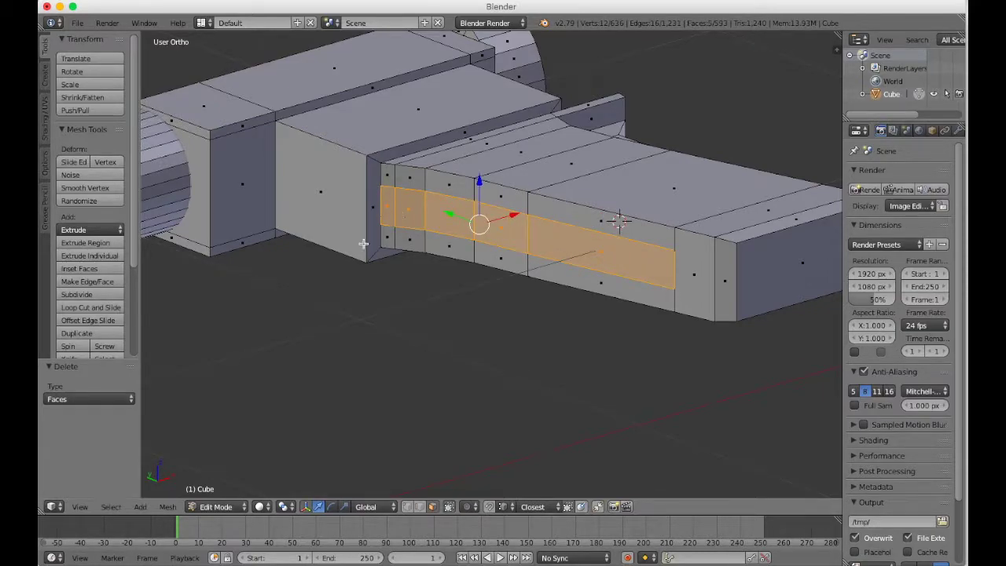
left_click(79, 507)
left_click(99, 448)
key("z")
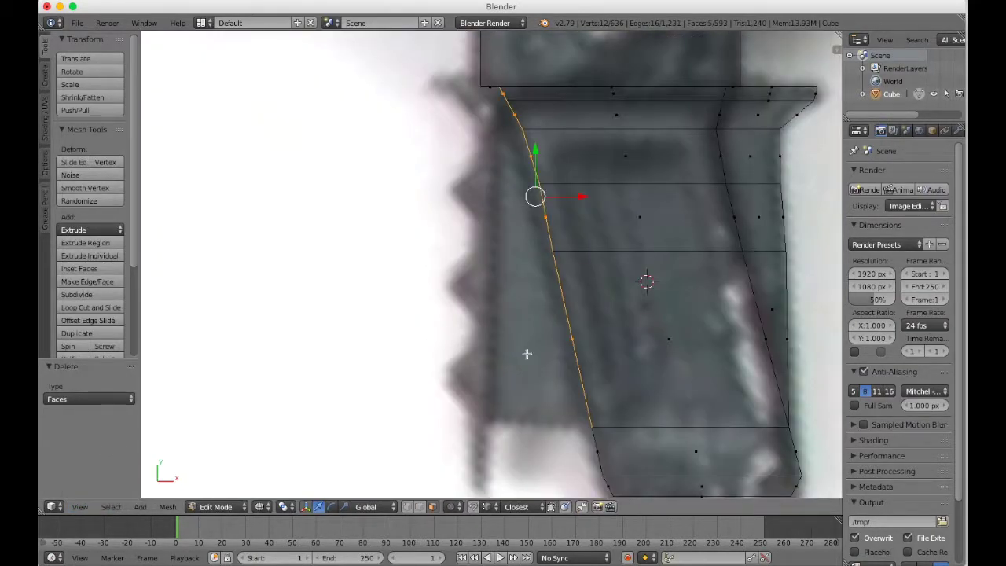
key("g")
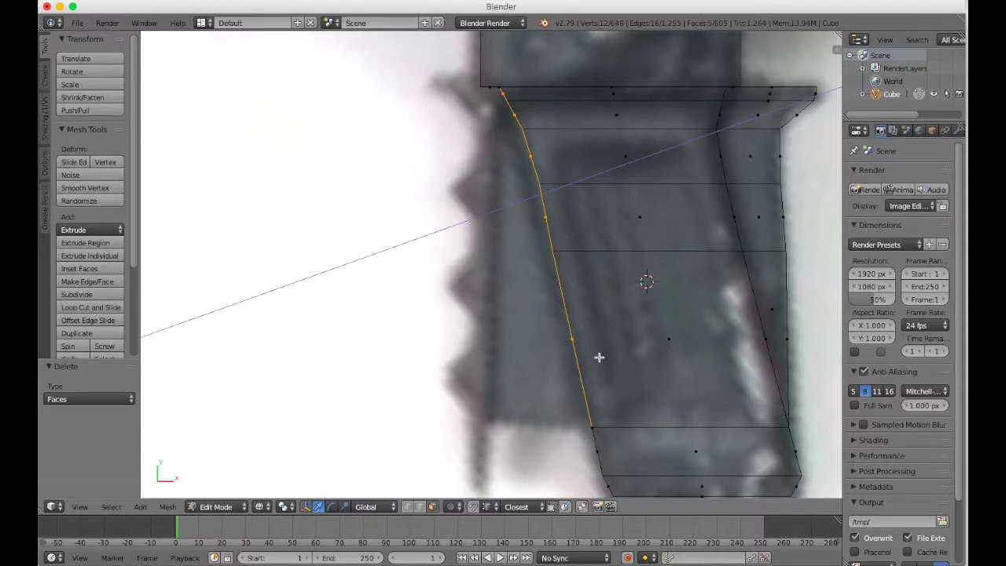
key("x")
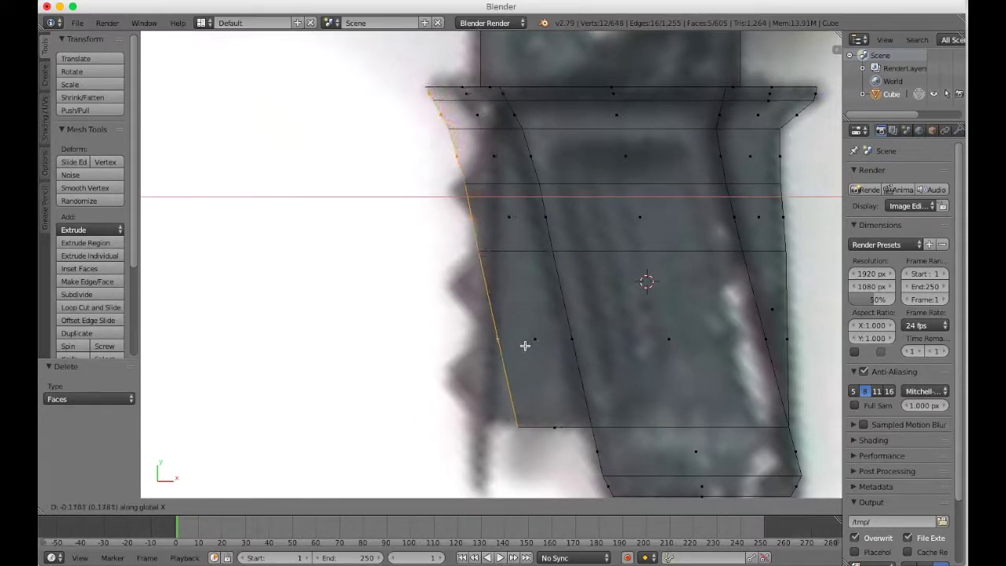
left_click(505, 341)
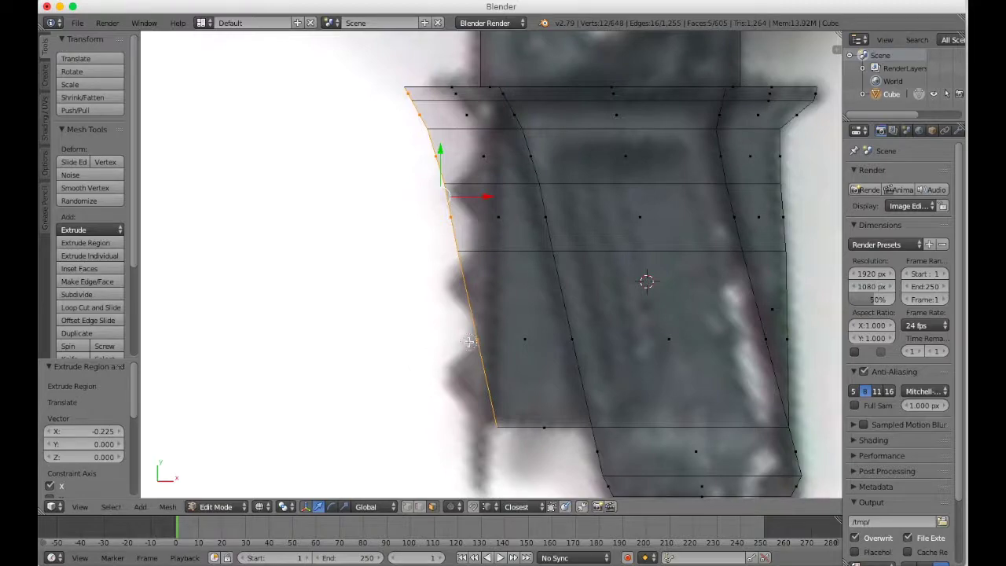
Step: Exclude the long lower outer face from the selection and move the remaining four faces 0.095 along the X axis
key("c")
middle_click(479, 359)
key("Escape")
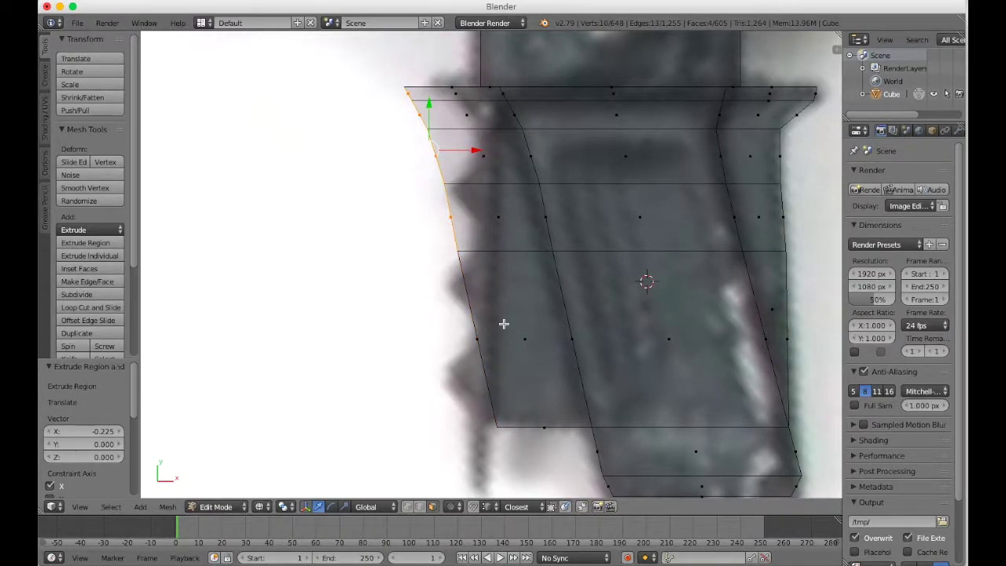
key("g")
key("x")
left_click(542, 321)
Step: Reduce the selection to the upper three outer faces and move them 0.032 along the X axis
key("c")
middle_click_drag(528, 293, 501, 260)
key("Escape")
key("g")
key("x")
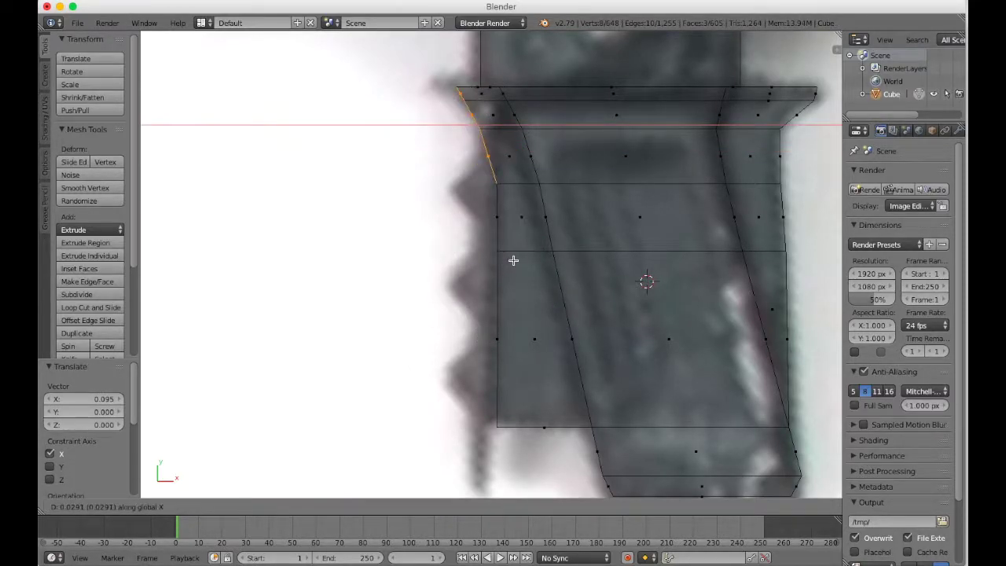
left_click(513, 260)
Step: Reduce the selection to the upper two outer faces and move them 0.025 along the X axis
key("c")
middle_click(493, 200)
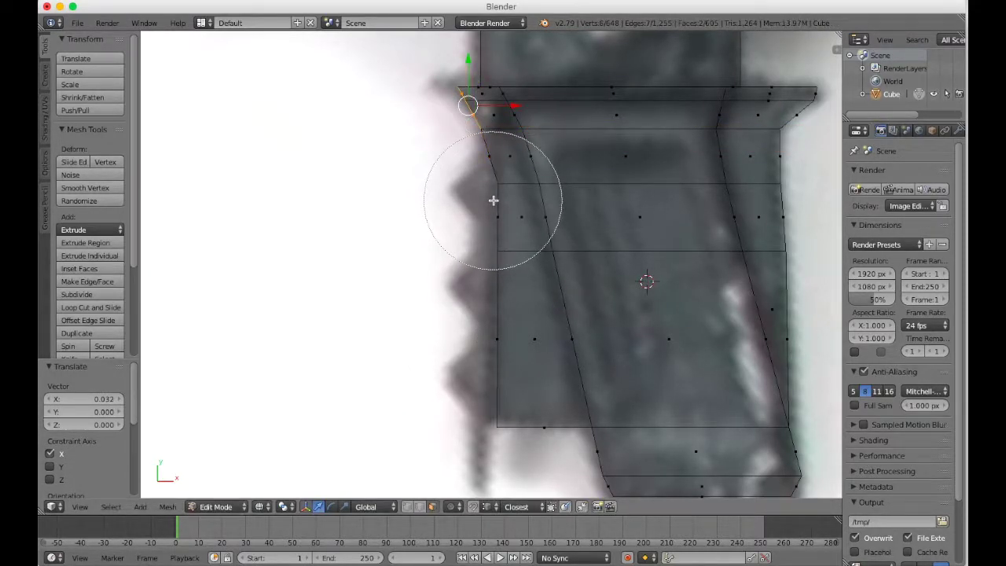
key("Escape")
scroll(493, 201, "up", 4)
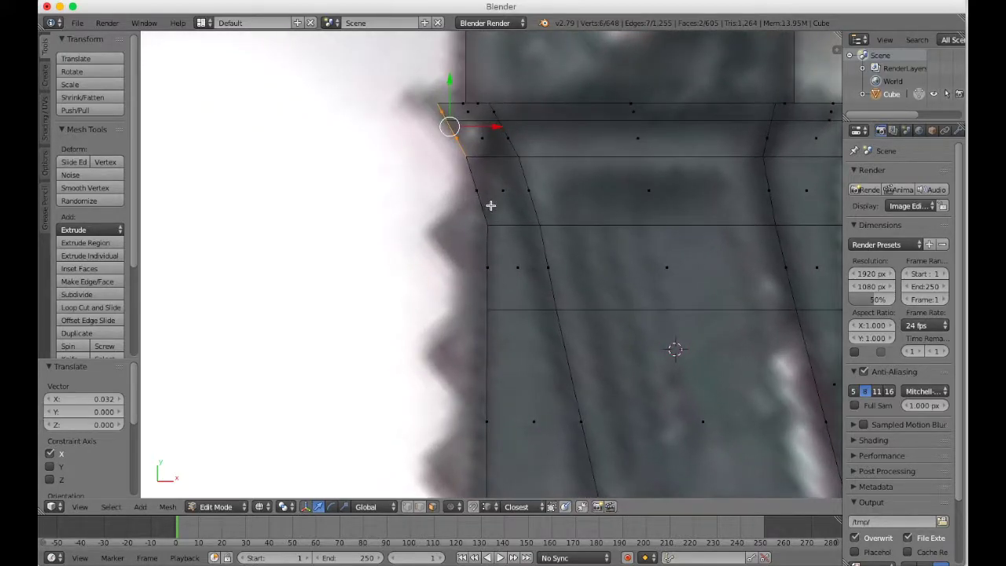
key("g")
key("x")
left_click(497, 215)
Step: Reduce the selection to the single outer face nearest the block
key("c")
middle_click(492, 193)
key("Escape")
key("x")
key("Escape")
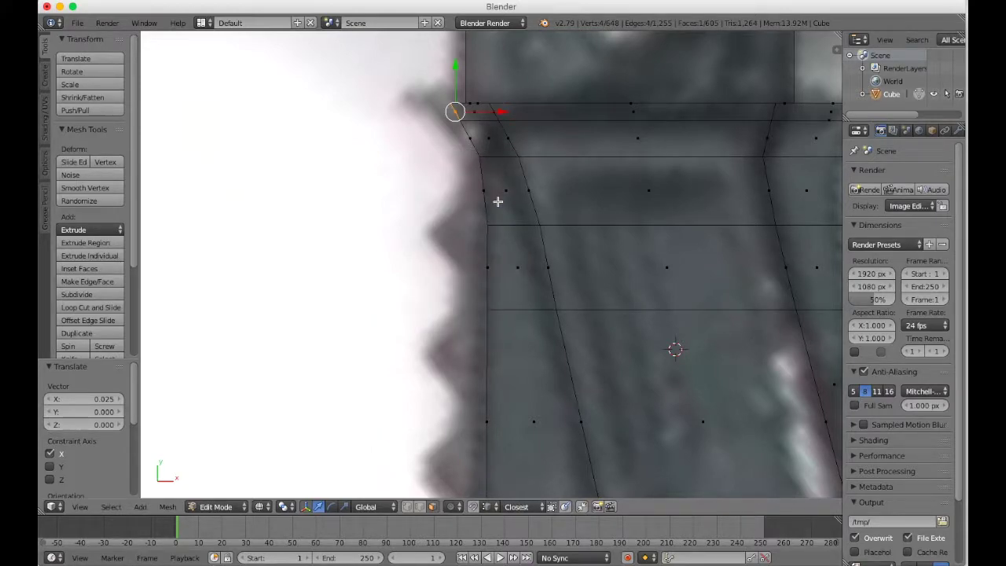
key("g")
key("x")
key("Escape")
Step: Extrude the outer face nearest the block -0.067 along the X axis to form the small lip
key("e")
key("x")
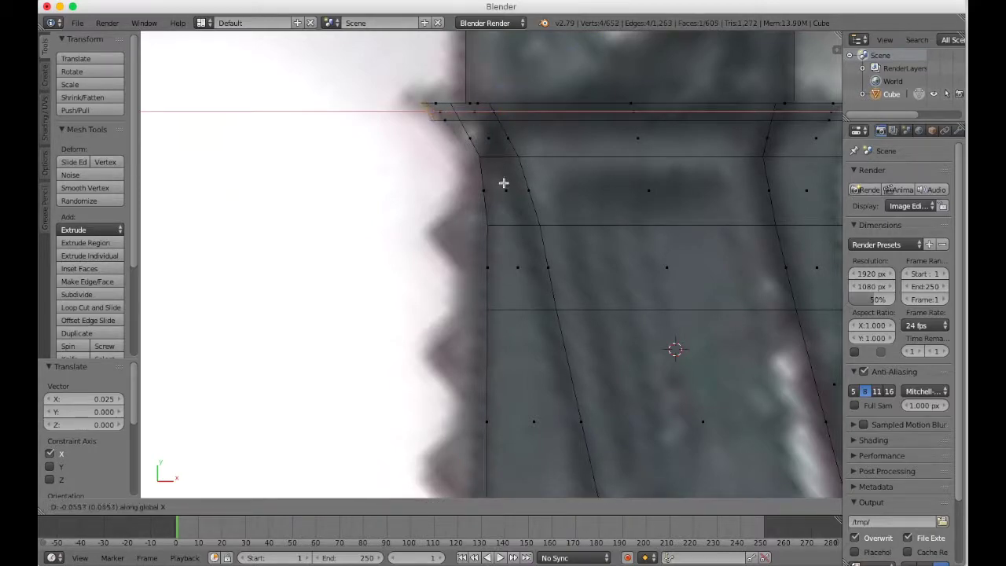
left_click(500, 181)
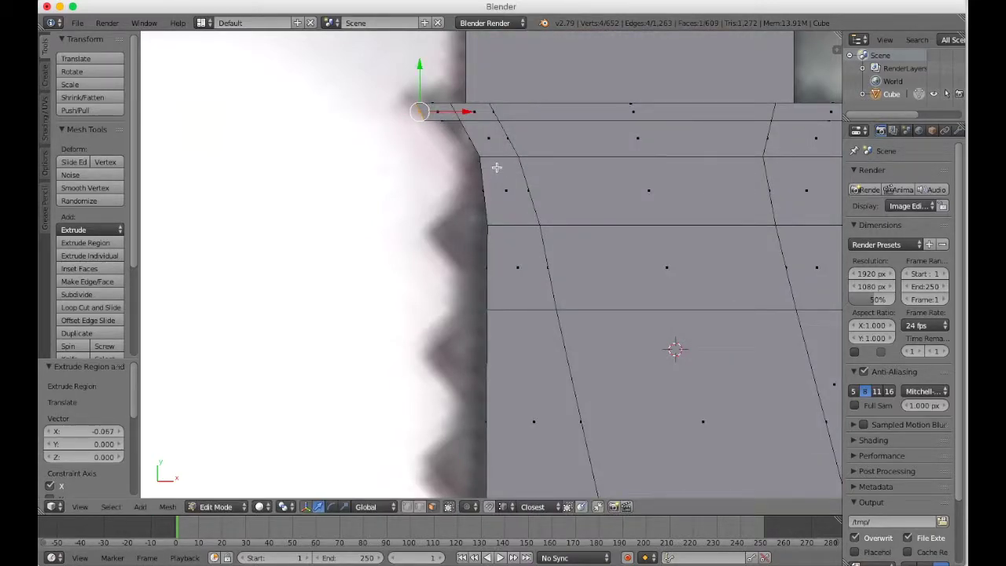
Step: Clear the selection and examine the extruded side rail and its lip against the photo and from several sides
key("z")
scroll(436, 291, "down", 3)
scroll(435, 291, "up", 3)
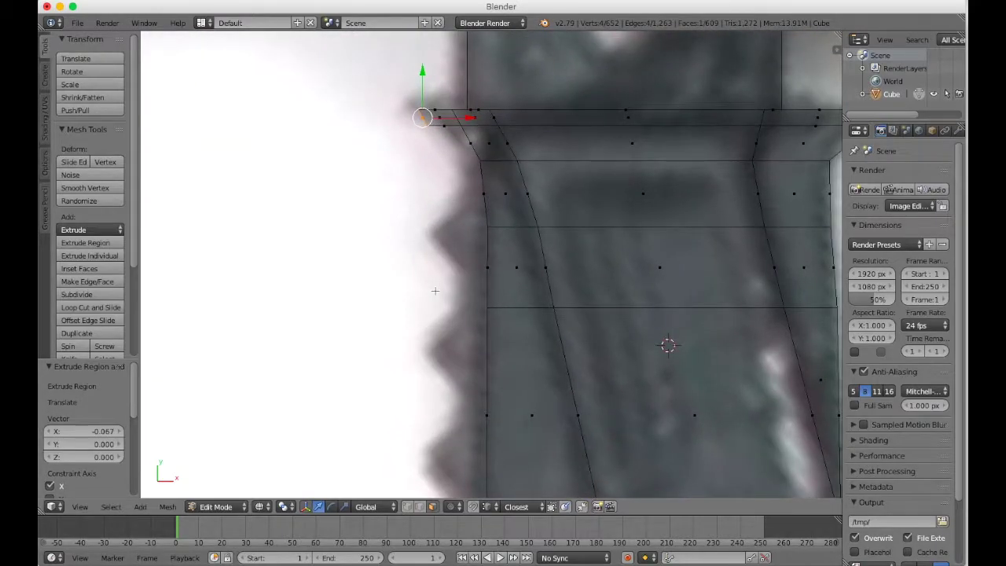
key("z")
scroll(435, 291, "down", 5)
key("a")
scroll(436, 291, "left", 10)
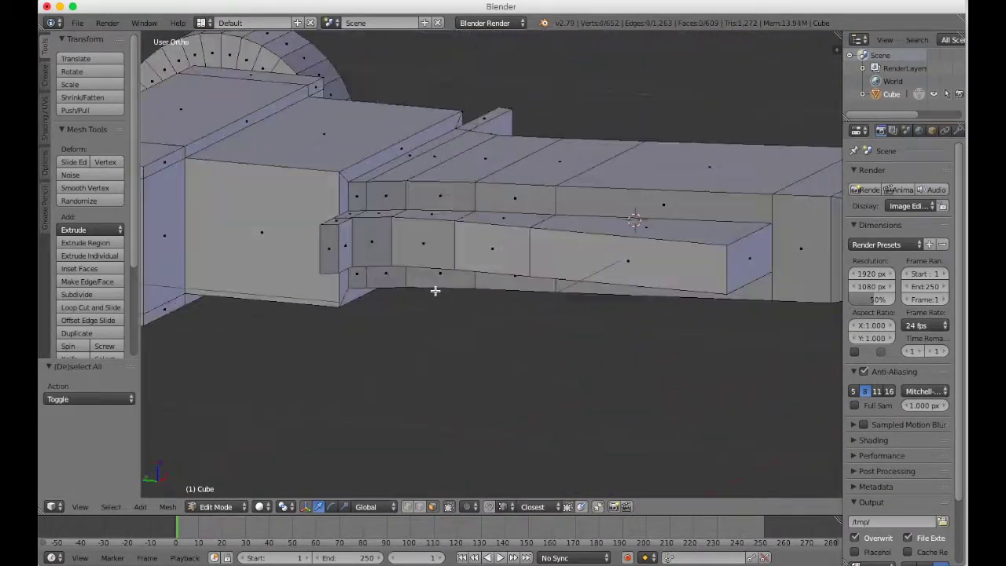
scroll(435, 291, "right", 15)
scroll(436, 291, "up", 10)
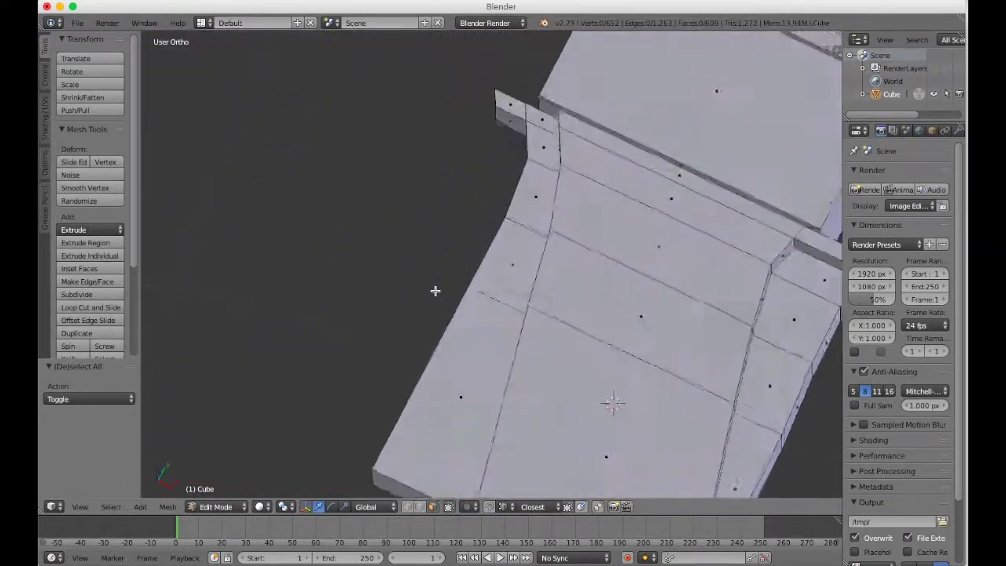
scroll(436, 291, "left", 20)
scroll(449, 328, "right", 5)
scroll(449, 328, "right", 10)
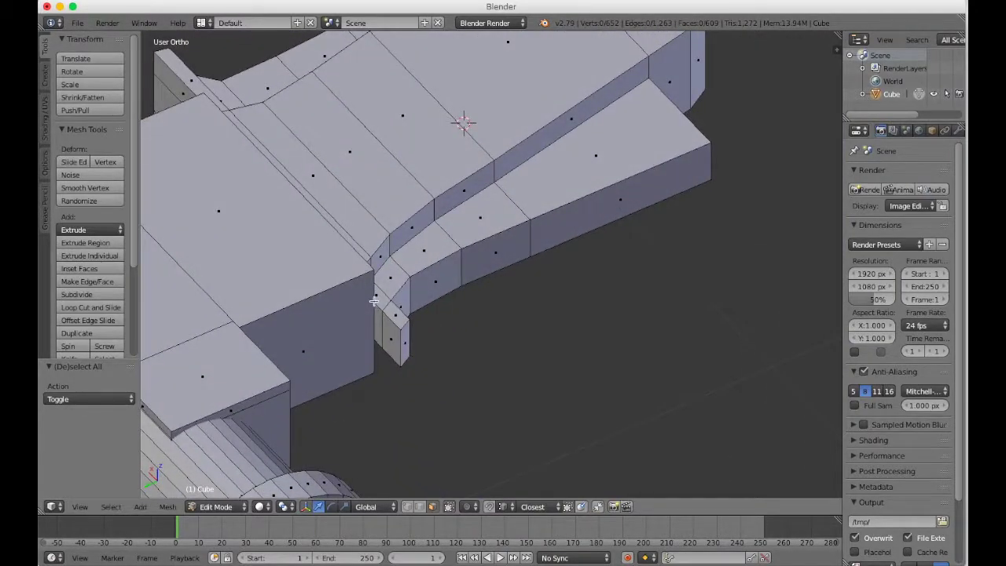
Step: Delete the six small faces around the rail's root, where it meets the block
scroll(374, 302, "down", 8)
scroll(361, 325, "right", 8)
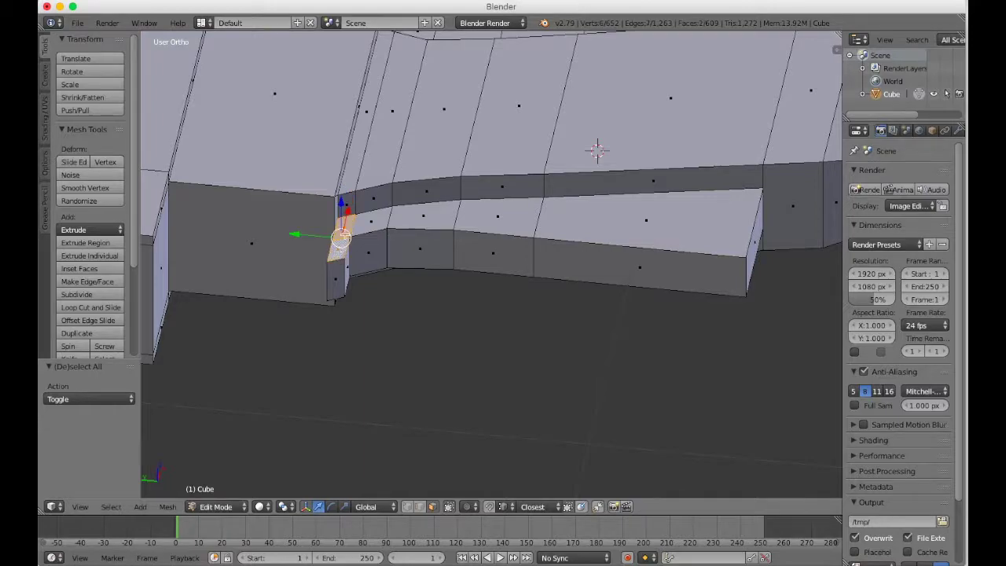
right_click(348, 206, "shift")
scroll(348, 207, "down", 10)
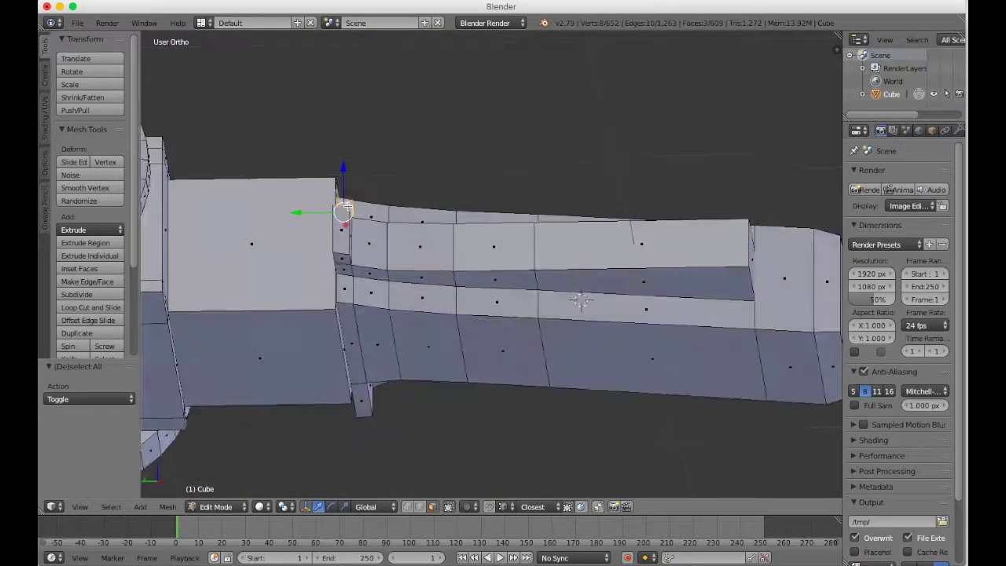
right_click(343, 279, "shift")
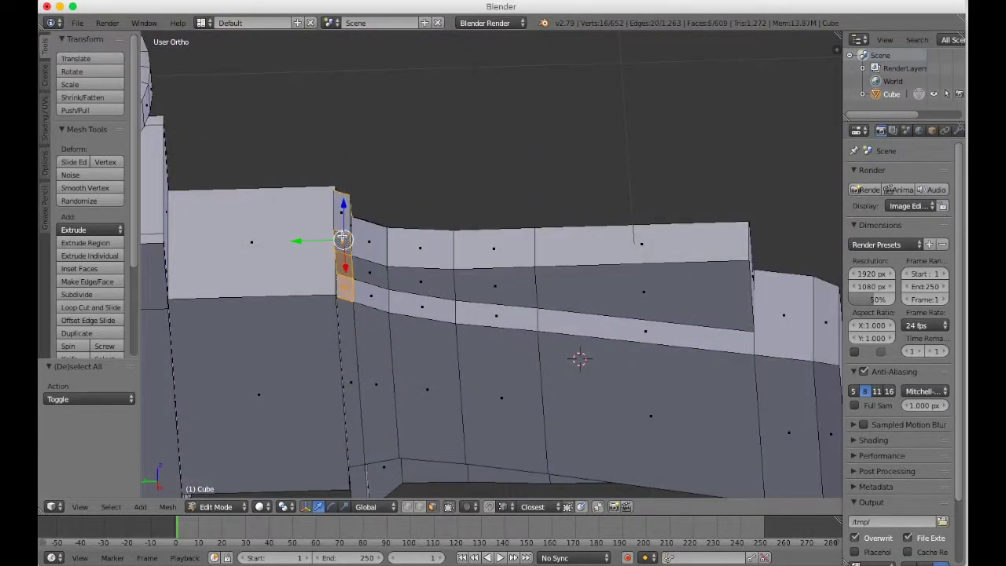
key("x")
left_click(328, 232)
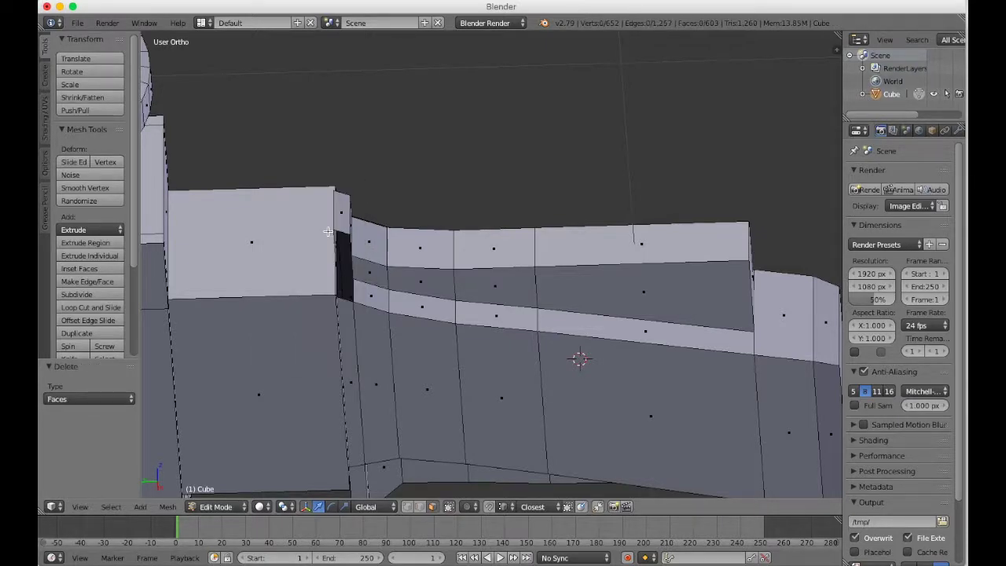
Step: Switch the mesh to vertex selection mode
scroll(328, 232, "up", 10)
left_click(406, 507)
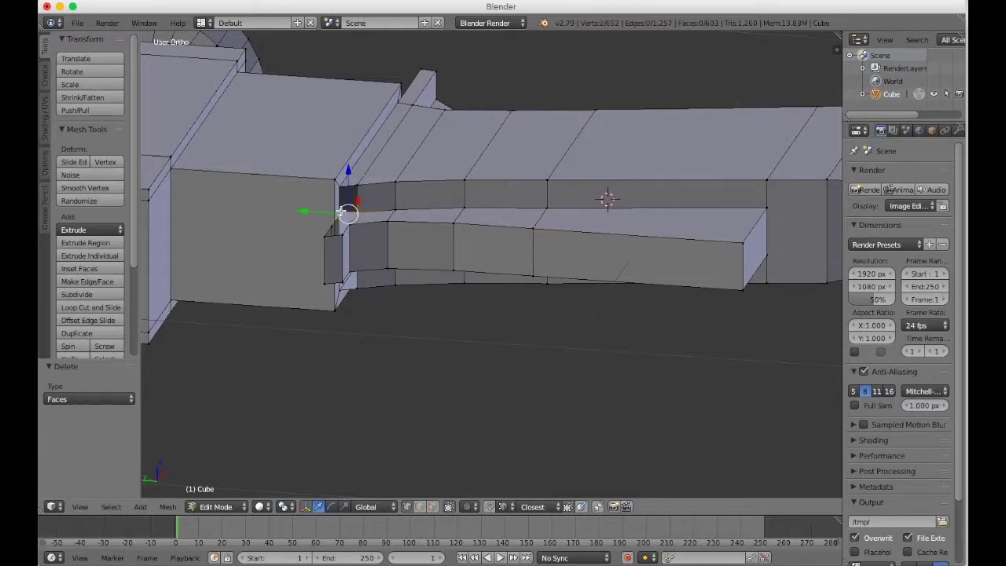
Step: Try to extrude the four vertices beside the rail's root -0.055 along the X axis
right_click(341, 189, "shift")
right_click(365, 183, "shift")
scroll(359, 225, "right", 8)
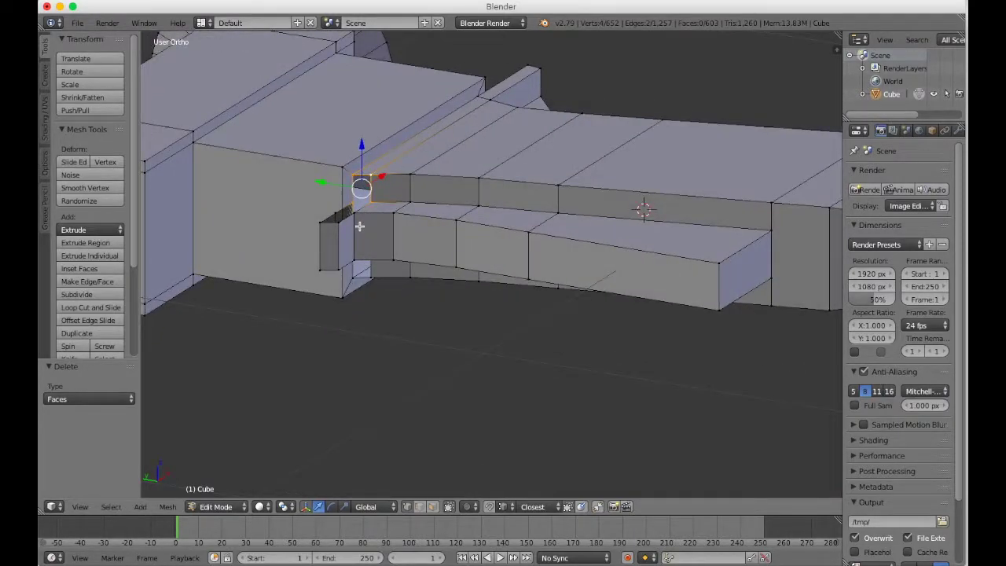
scroll(360, 224, "up", 8)
key("g")
key("x")
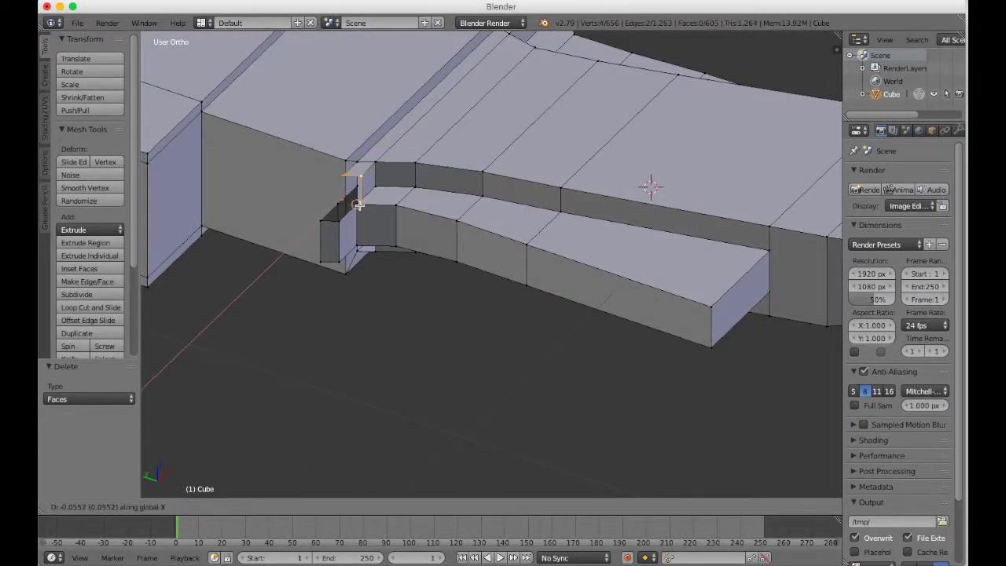
left_click(358, 205)
scroll(359, 206, "left", 10)
key("z")
scroll(360, 206, "right", 8)
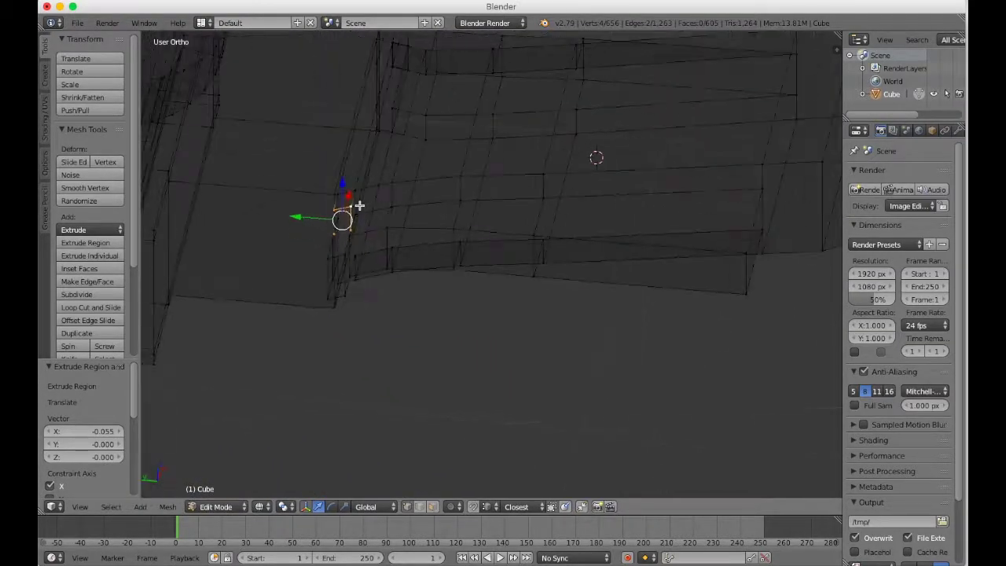
scroll(360, 206, "right", 5)
key("ctrl+z")
Step: Replace the selection with the six vertices along the upper rim of the open lip at the rail's root
scroll(359, 206, "right", 5)
scroll(357, 186, "down", 6)
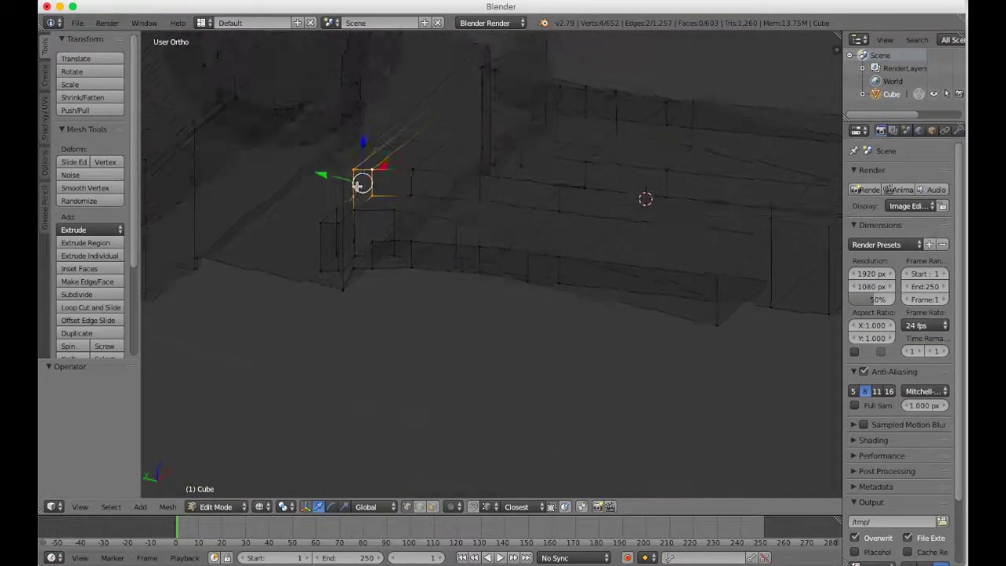
scroll(357, 186, "up", 6)
scroll(357, 186, "up", 5, "ctrl")
scroll(357, 186, "left", 5, "shift")
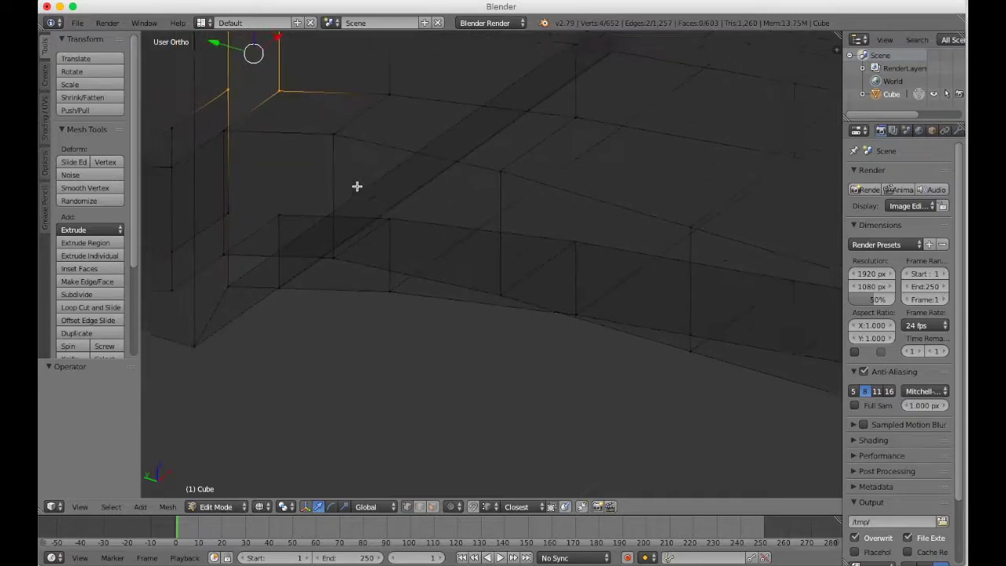
scroll(357, 187, "up", 4, "shift")
key("z")
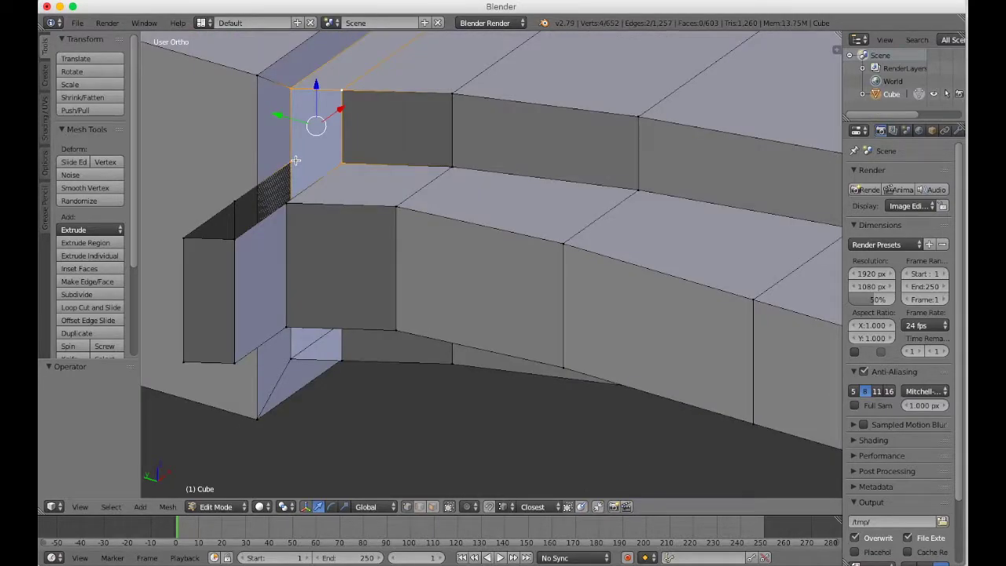
scroll(296, 160, "left", 3)
key("a")
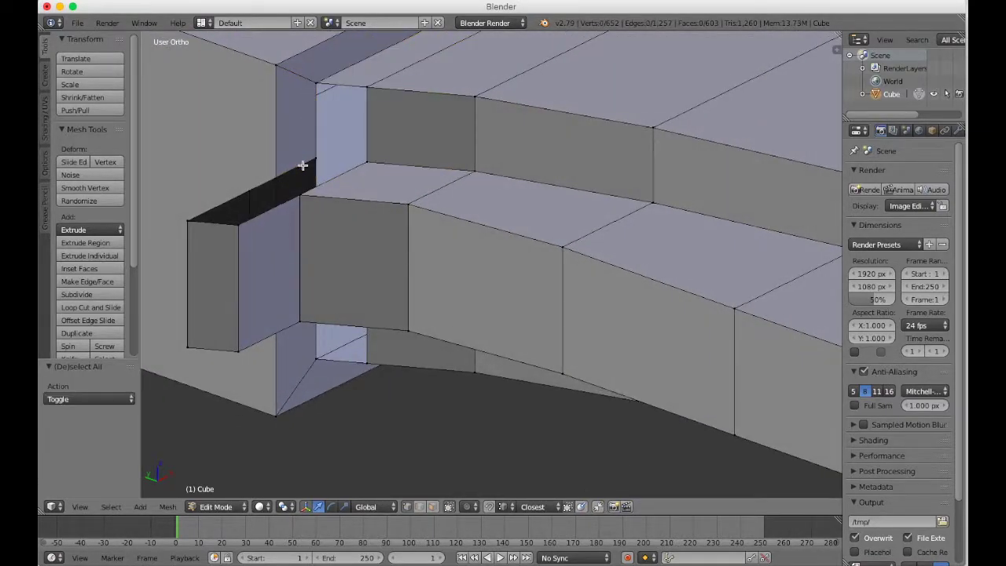
right_click(303, 165)
right_click(256, 190, "shift")
right_click(183, 235, "shift")
right_click(247, 234, "shift")
right_click(314, 192, "shift")
right_click(360, 166, "shift")
scroll(360, 165, "left", 5)
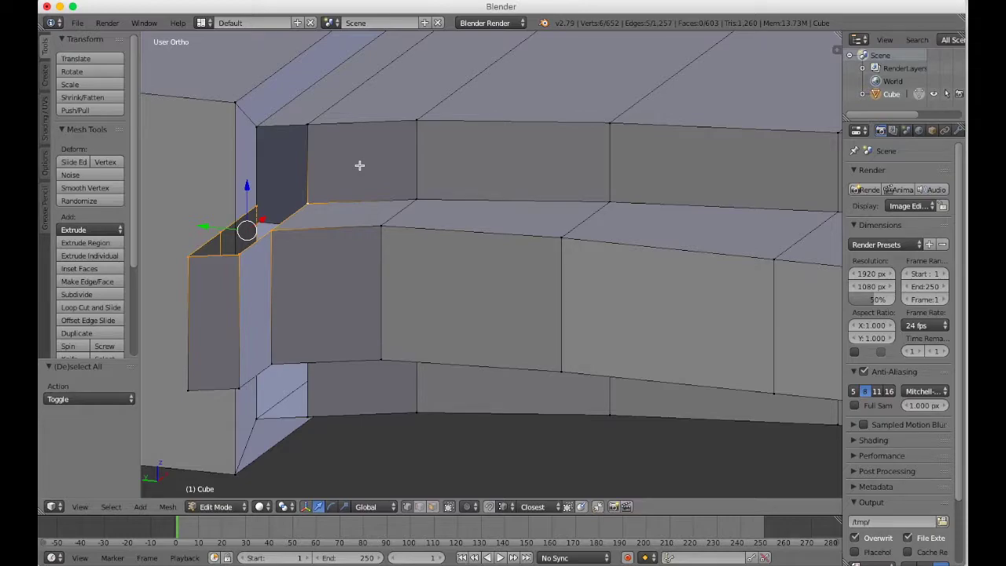
Step: Extrude the lip's upper rim 0.058 along the Z axis, level with the arm's top surface, and clear the selection
scroll(360, 166, "down", 3)
scroll(360, 166, "up", 5)
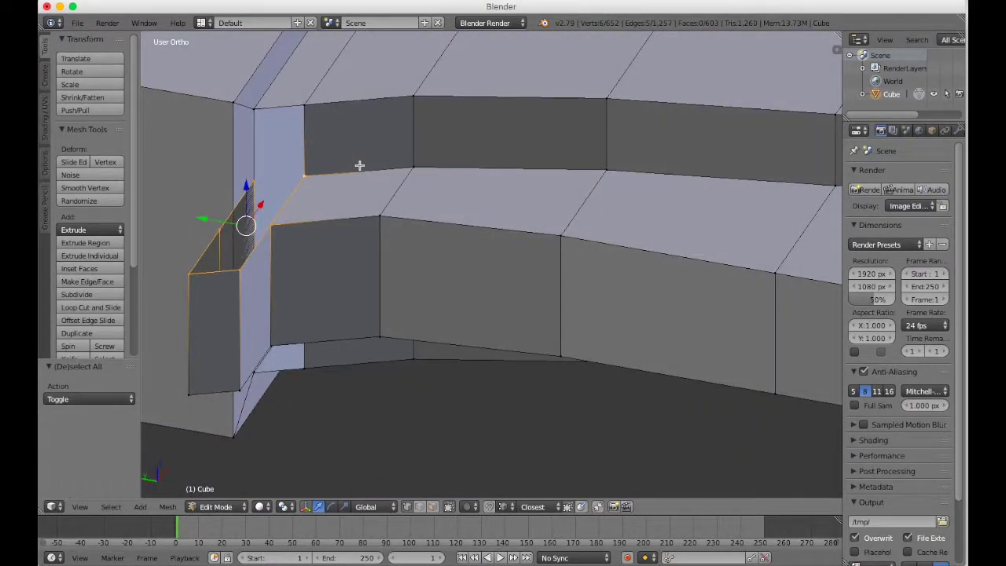
key("e")
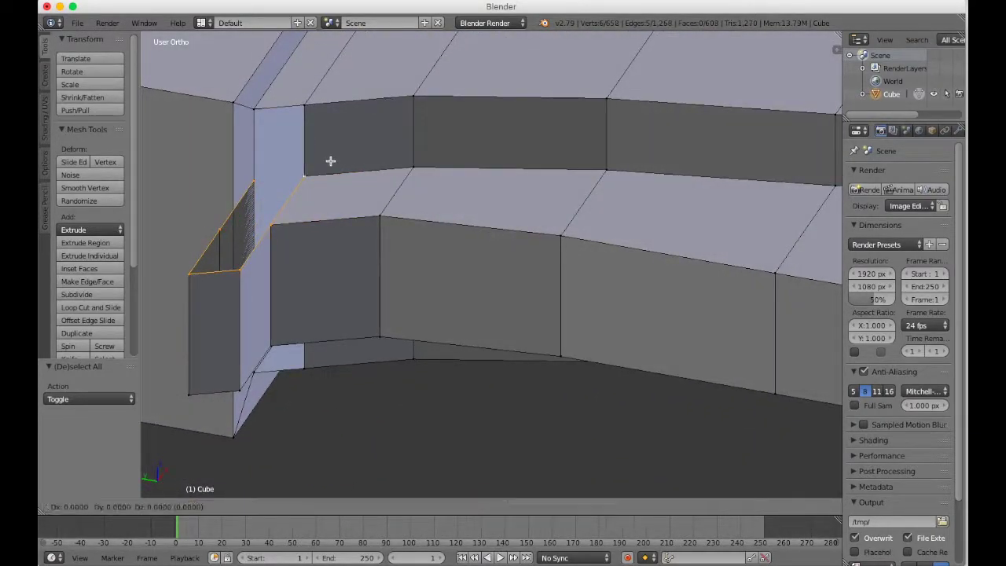
key("z")
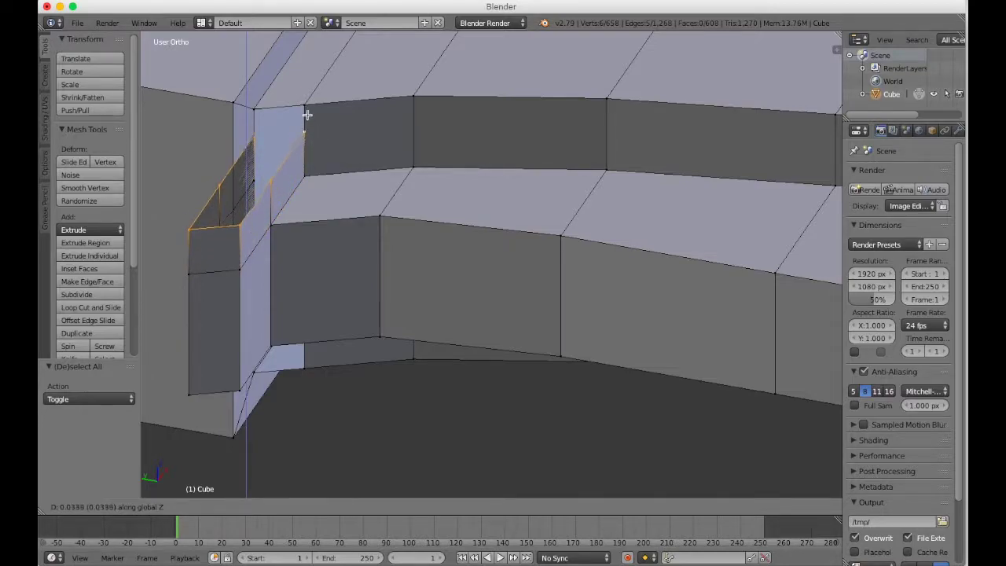
left_click(303, 105)
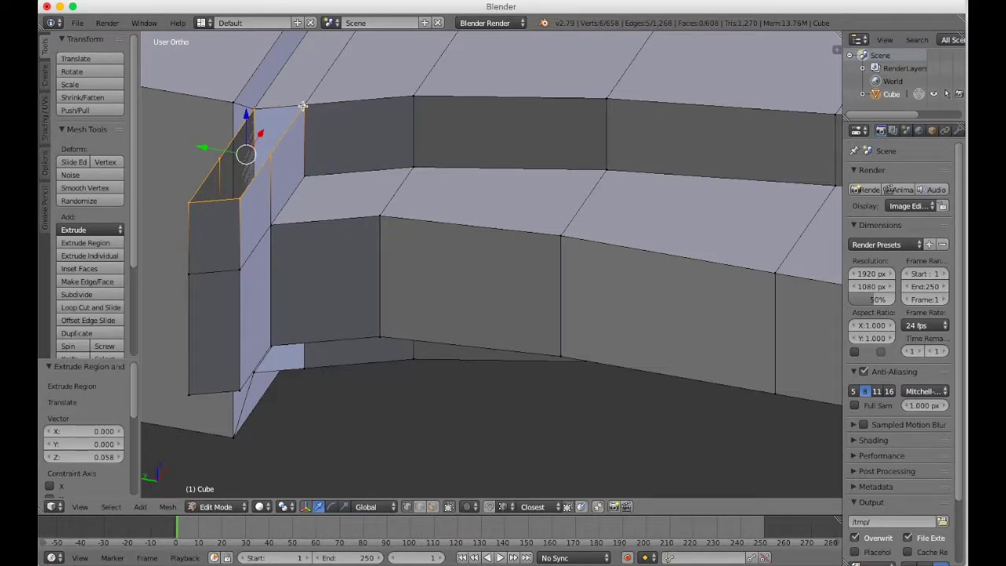
scroll(303, 106, "down", 10)
key("a")
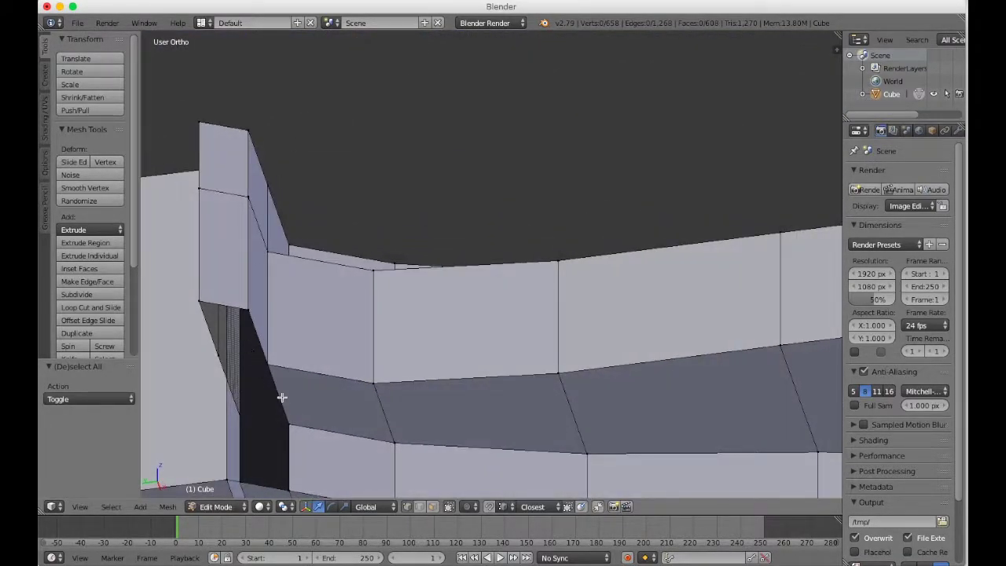
right_click(261, 344, "alt")
key("z")
scroll(262, 347, "up", 2)
key("z")
key("a")
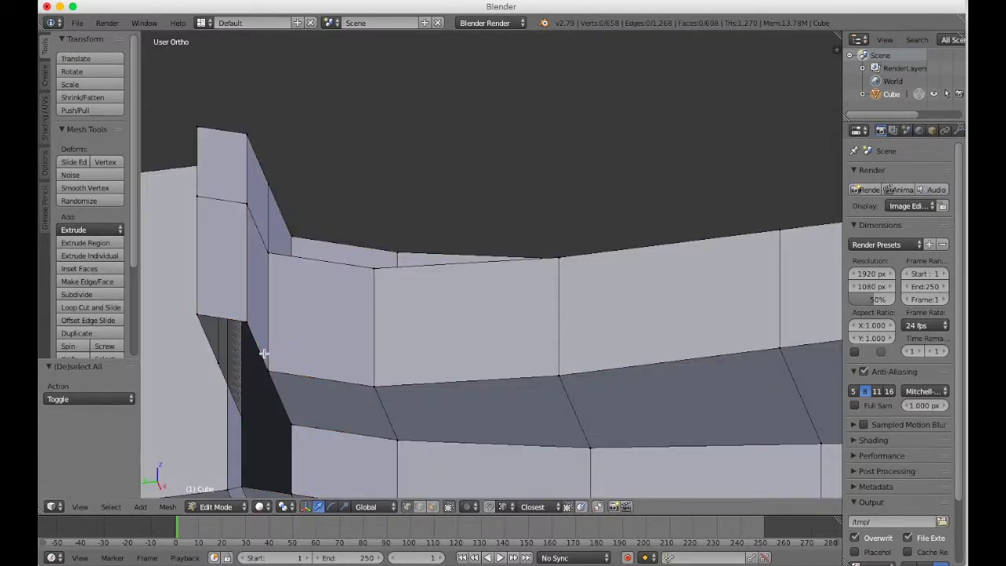
Step: Select the six vertices along the lower rim of the open lip at the rail's root
right_click(262, 387)
right_click(284, 418, "shift")
right_click(241, 412, "shift")
right_click(215, 371, "shift")
right_click(196, 319, "shift")
right_click(246, 321, "shift")
scroll(247, 321, "up", 10)
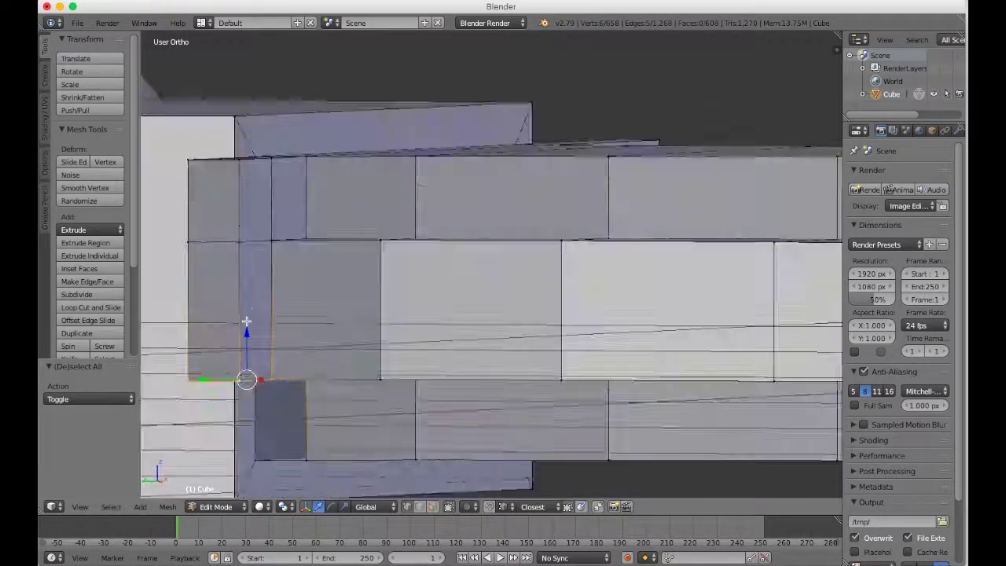
Step: Extrude the lip's lower rim about -0.058 along the Z axis, down to the arm's underside level, and clear the selection
scroll(247, 321, "down", 6)
scroll(246, 321, "up", 5)
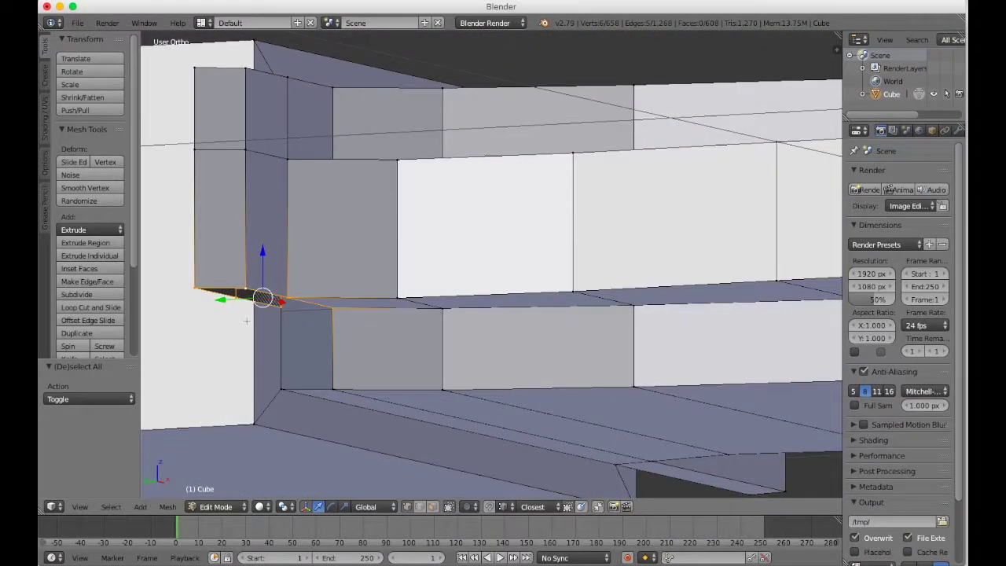
scroll(247, 321, "up", 5)
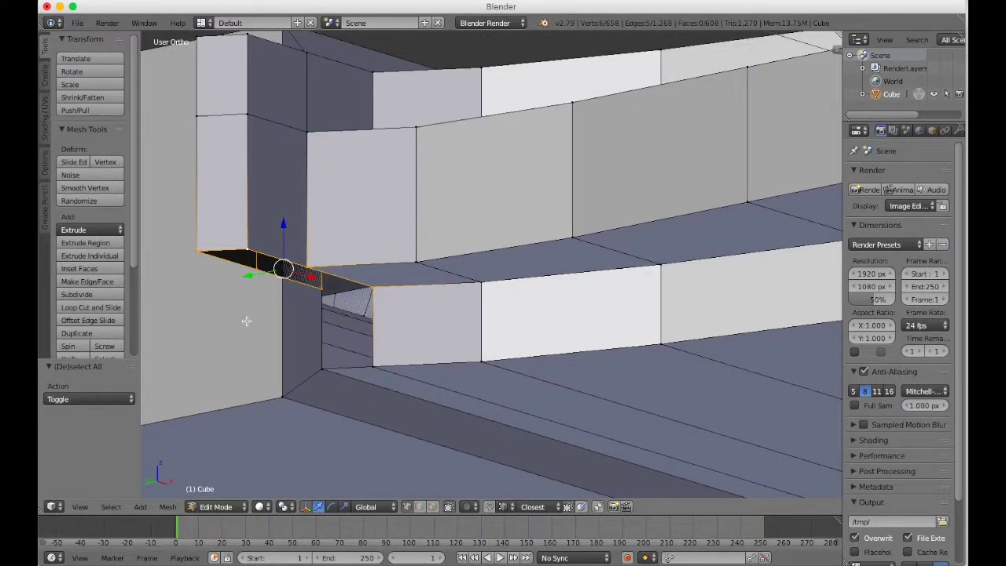
key("e")
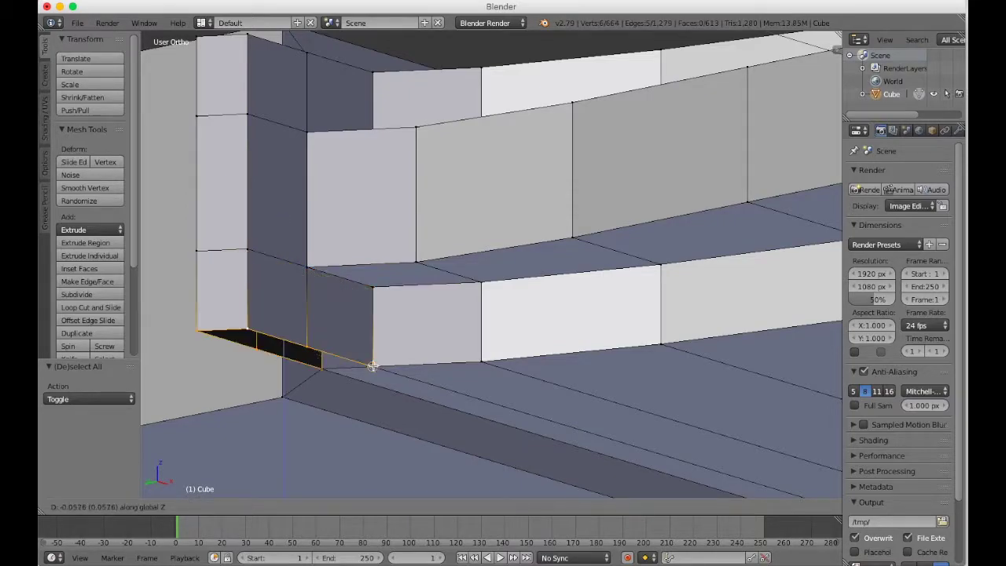
left_click(374, 367)
scroll(375, 369, "up", 3)
scroll(375, 369, "up", 5)
key("a")
Step: Merge the duplicate vertices of the whole mesh with Remove Doubles, leaving nothing selected
scroll(375, 368, "down", 10)
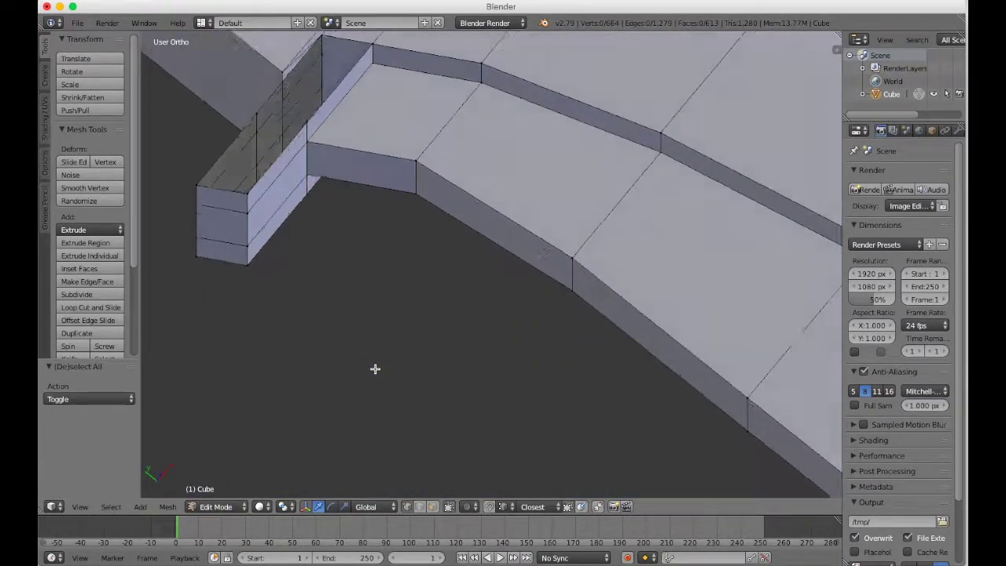
scroll(375, 368, "up", 10)
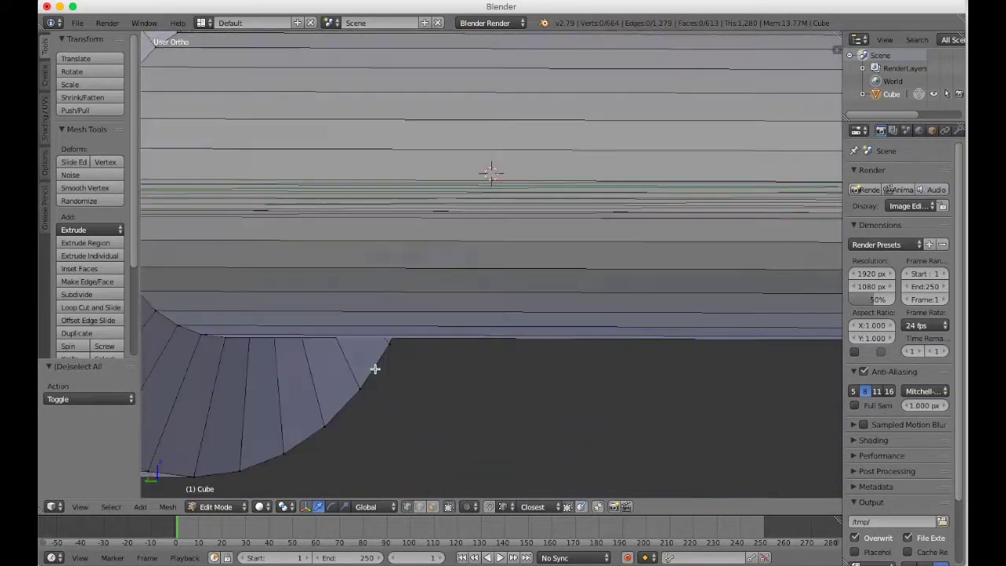
scroll(375, 369, "up", 10)
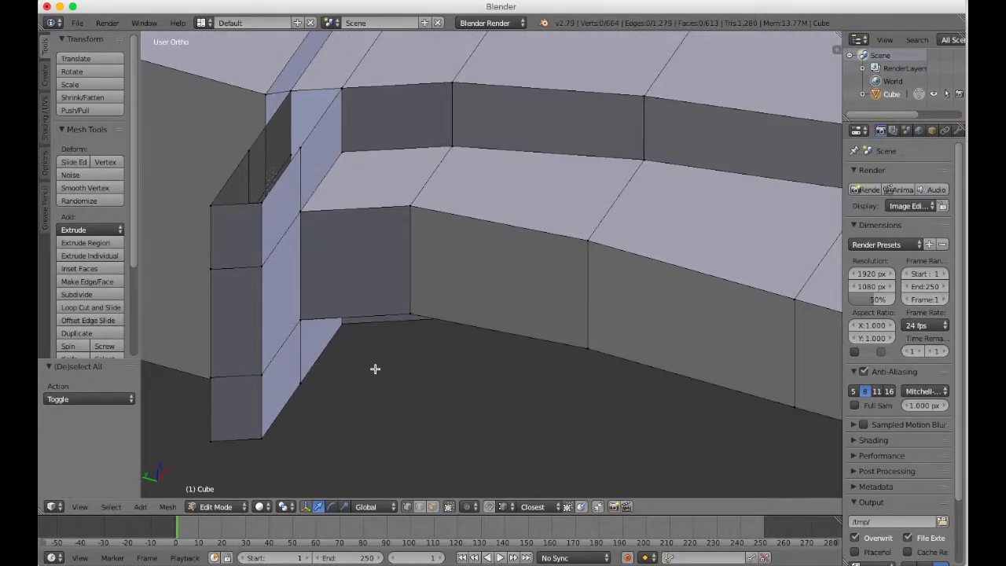
scroll(370, 229, "up", 1)
key("a")
key("space")
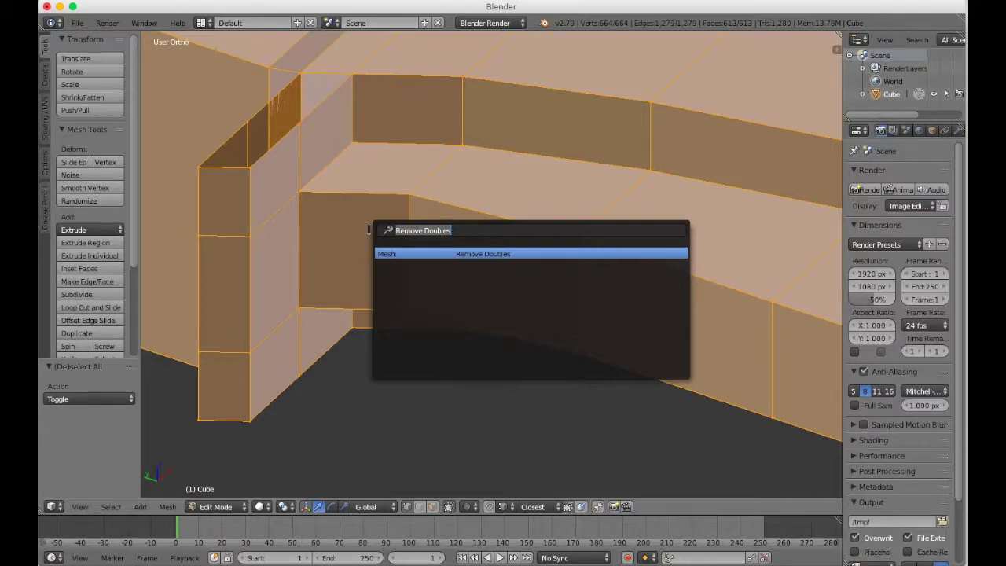
key("Return")
key("a")
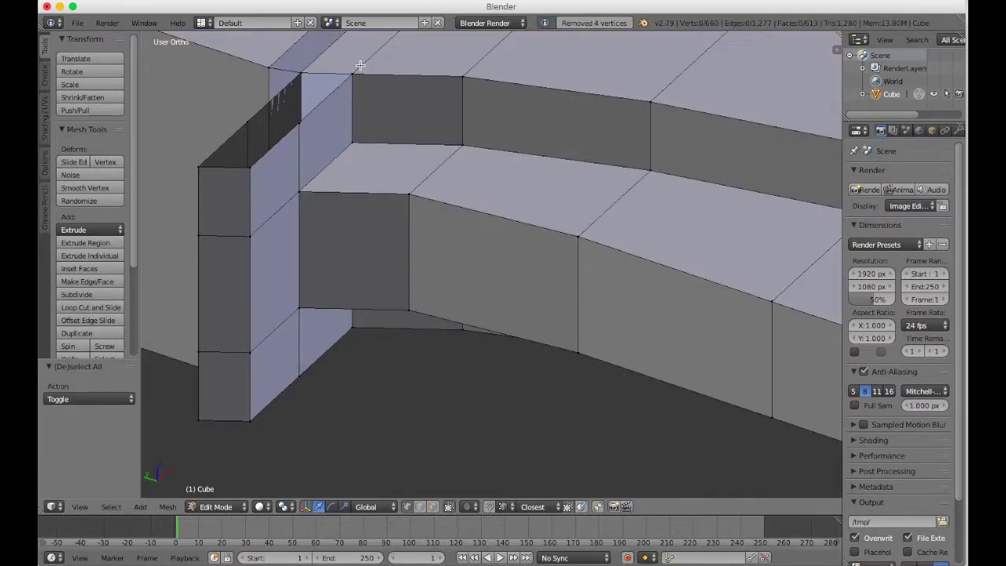
Step: Fill the open top of the lip with two faces between its rim vertices
right_click(342, 74)
right_click(304, 66, "shift")
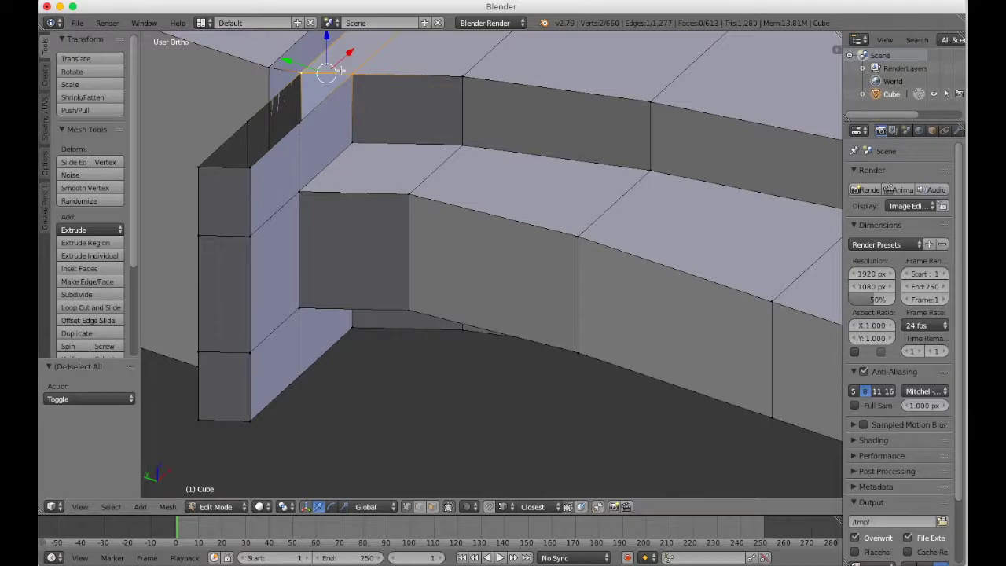
key("z")
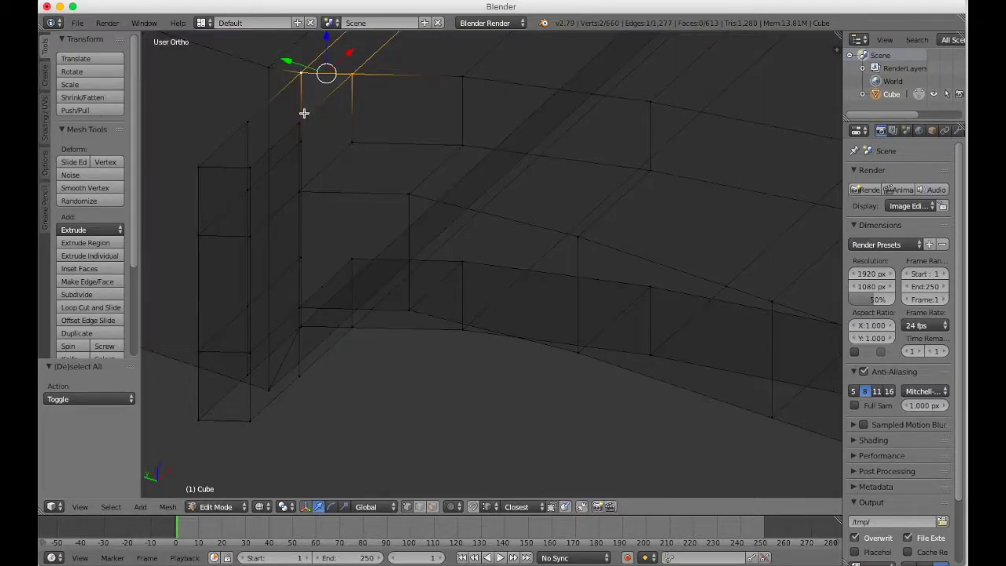
key("z")
right_click(250, 122, "shift")
key("f")
key("c")
middle_click(362, 64)
key("Escape")
key("f")
key("a")
Step: Fill the open underside of the lip with two faces, starting from its outer edge, and clear the selection
scroll(230, 128, "down", 10)
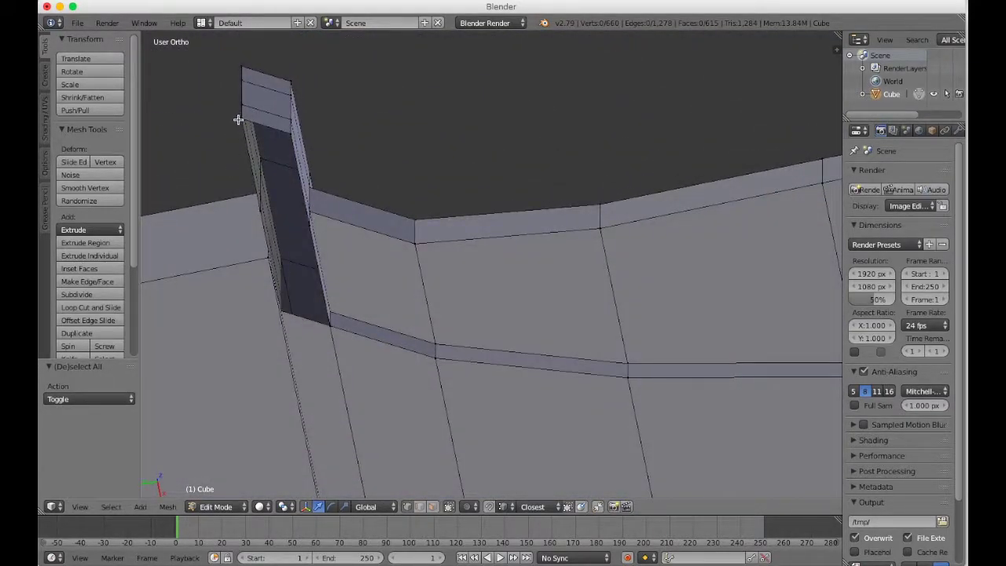
right_click(238, 119)
scroll(238, 121, "down", 2)
right_click(274, 187, "shift")
key("f")
scroll(273, 186, "down", 5)
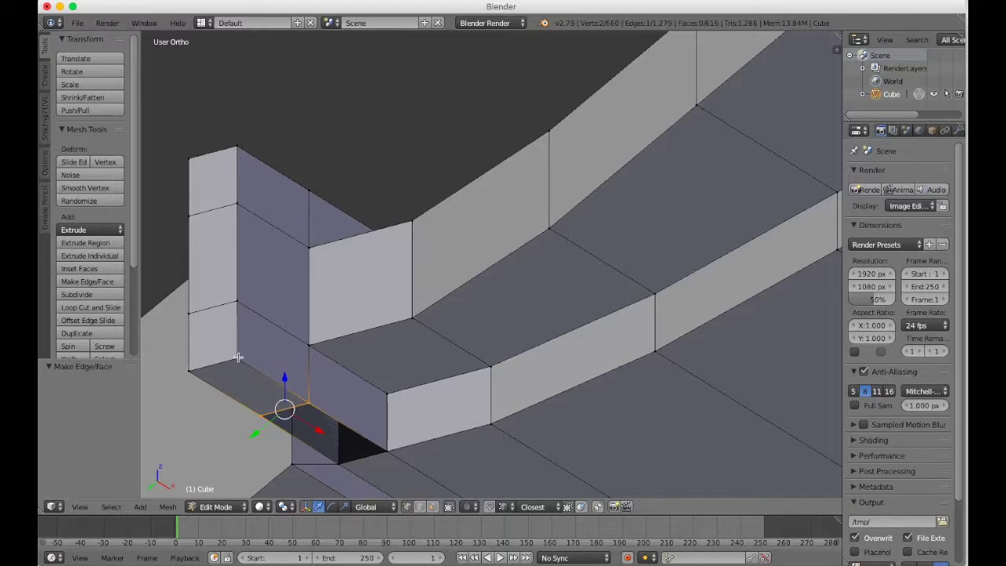
scroll(393, 429, "down", 10)
key("a")
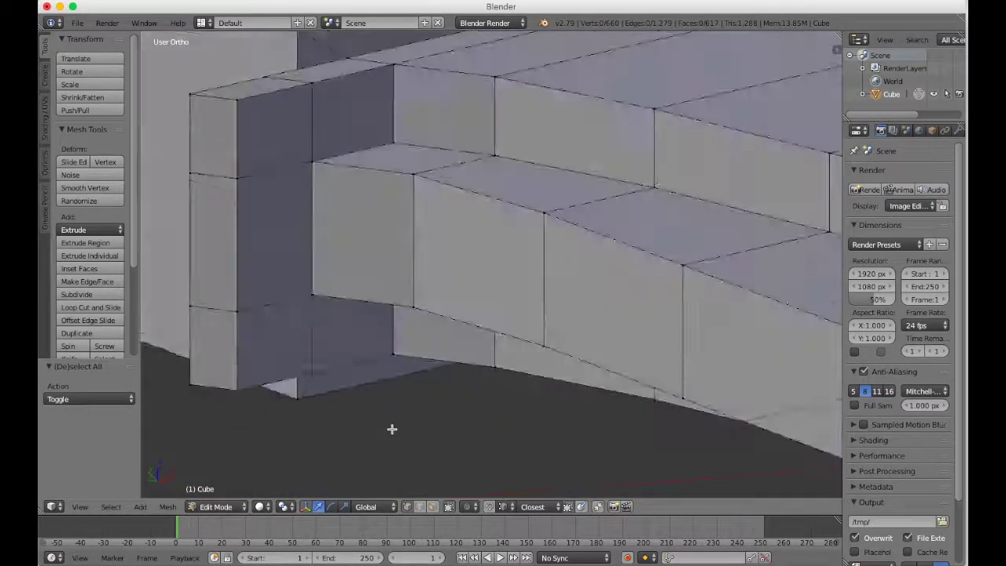
Step: Examine the closed lip from several sides and compare the arm and rail with the reference photo in top view
scroll(393, 428, "down", 10)
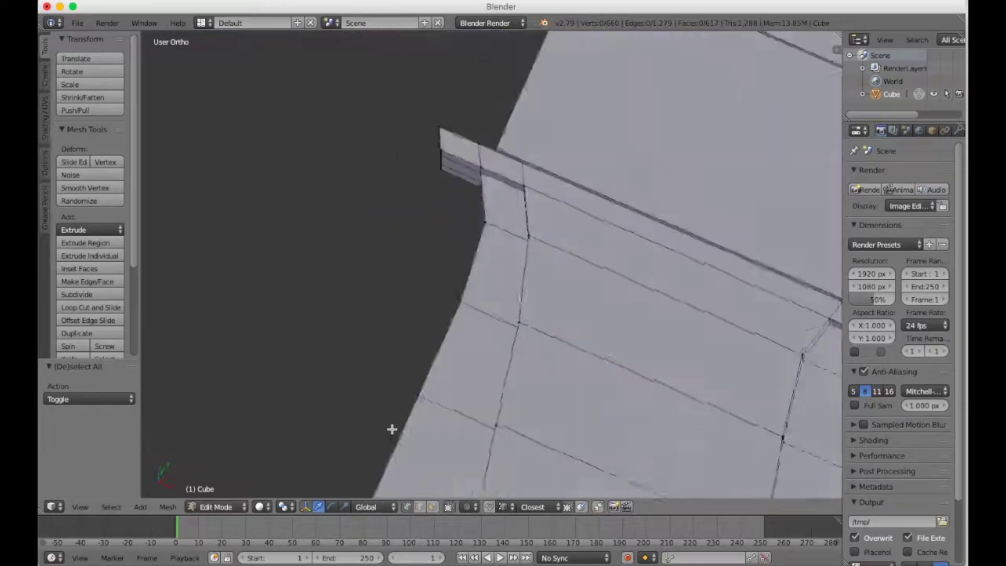
scroll(392, 429, "down", 10)
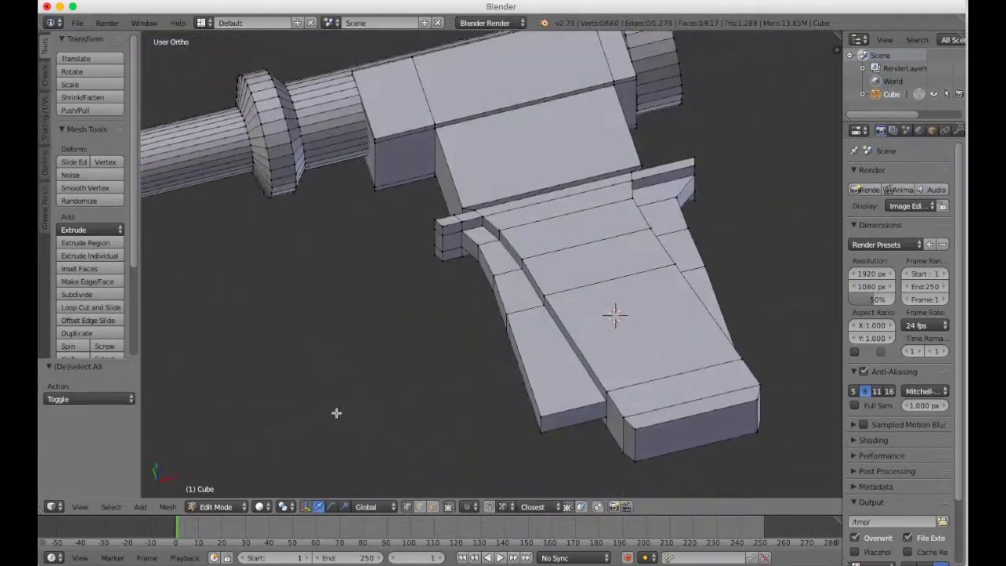
left_click(80, 506)
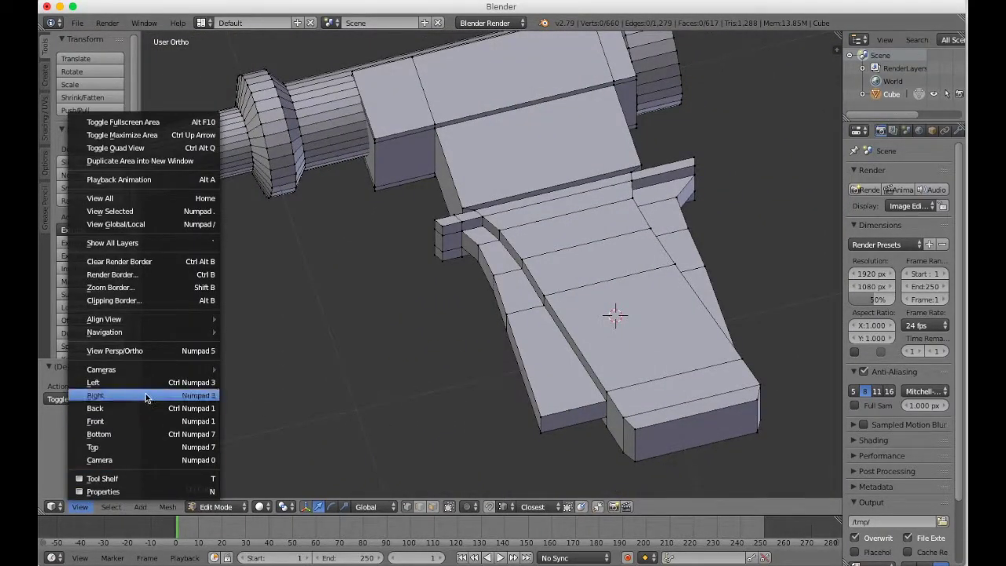
left_click(134, 446)
scroll(319, 406, "up", 4)
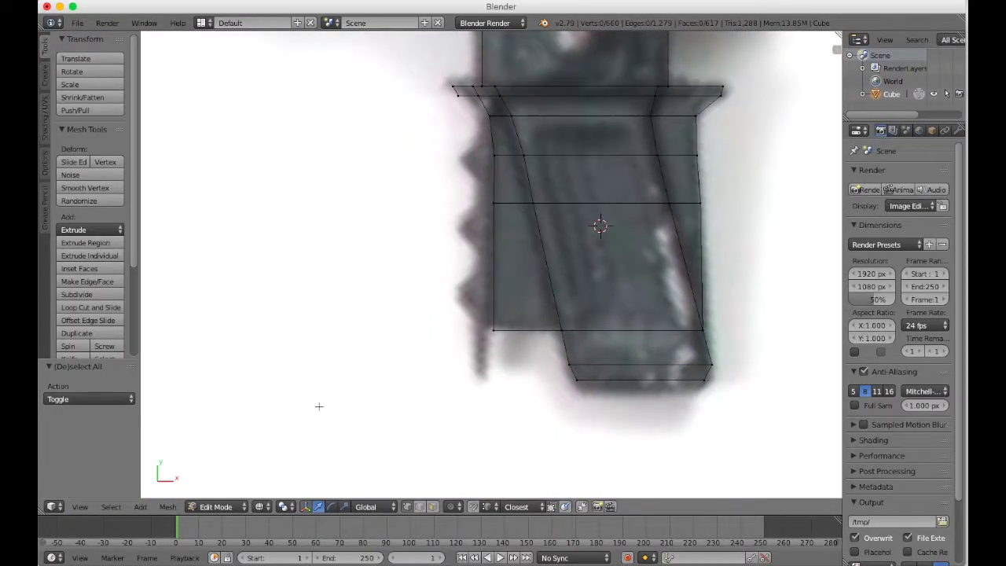
scroll(422, 386, "up", 2)
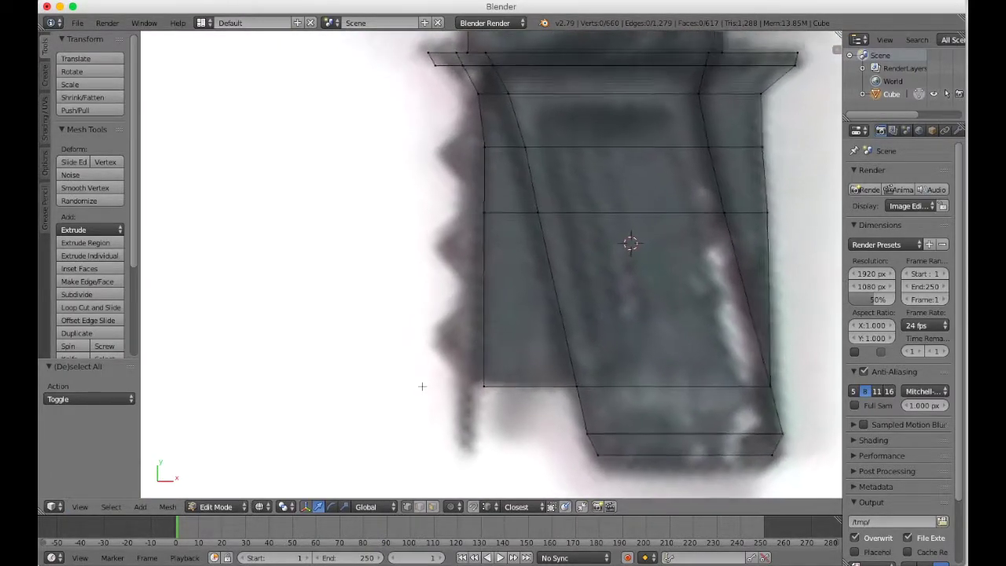
scroll(422, 386, "down", 5)
scroll(422, 386, "up", 2)
scroll(422, 386, "down", 3)
scroll(422, 386, "up", 5)
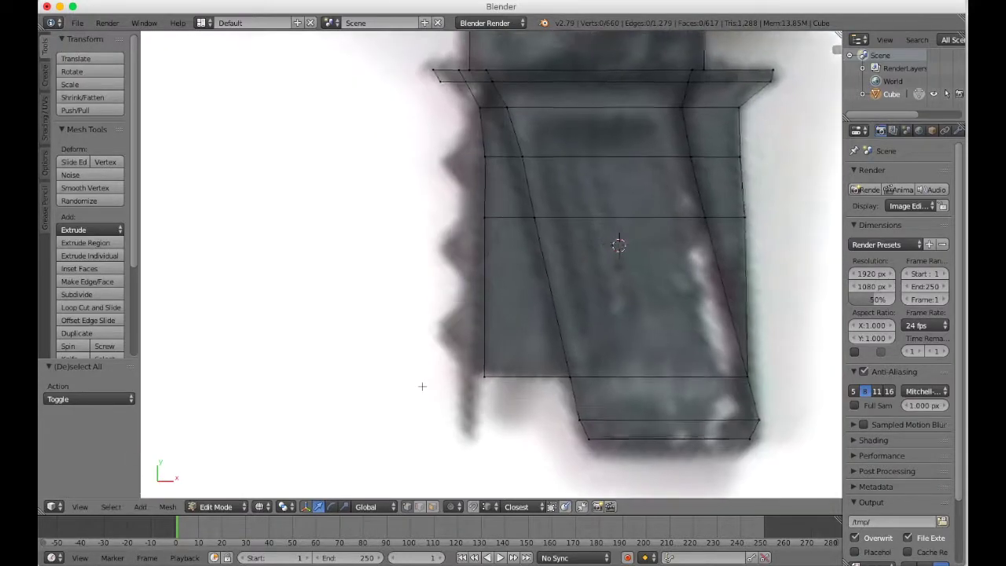
Step: Switch to face selection and select only the three outer side faces along the rail
left_click(434, 507)
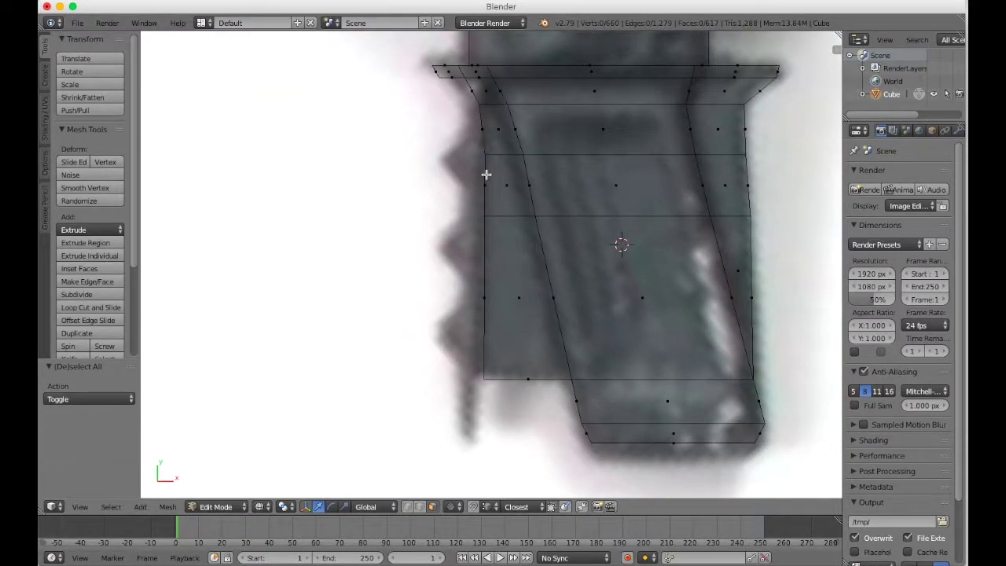
key("c")
mouse_move(416, 174)
left_mouse_down()
mouse_move(427, 141)
mouse_move(422, 307)
left_mouse_up()
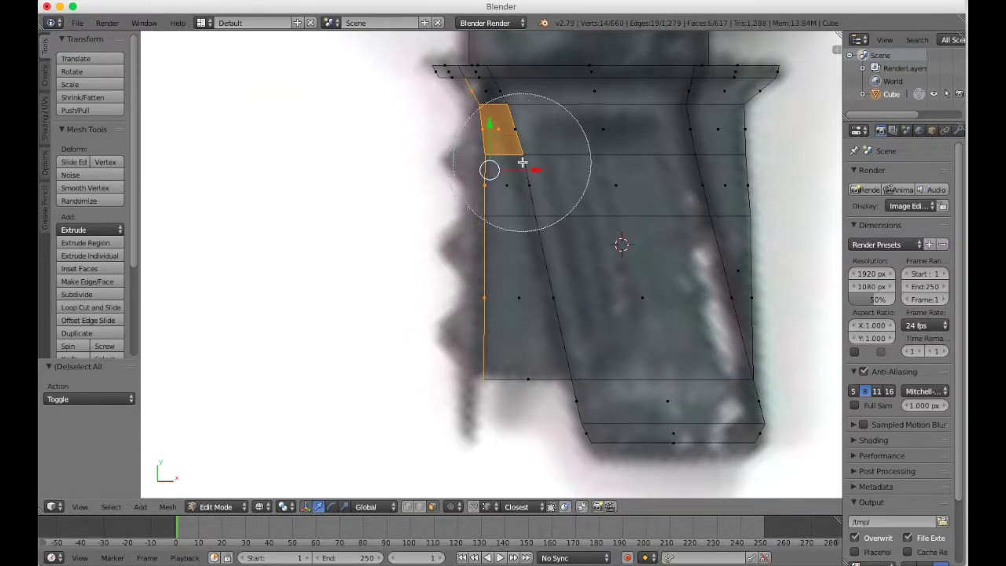
middle_click(497, 26)
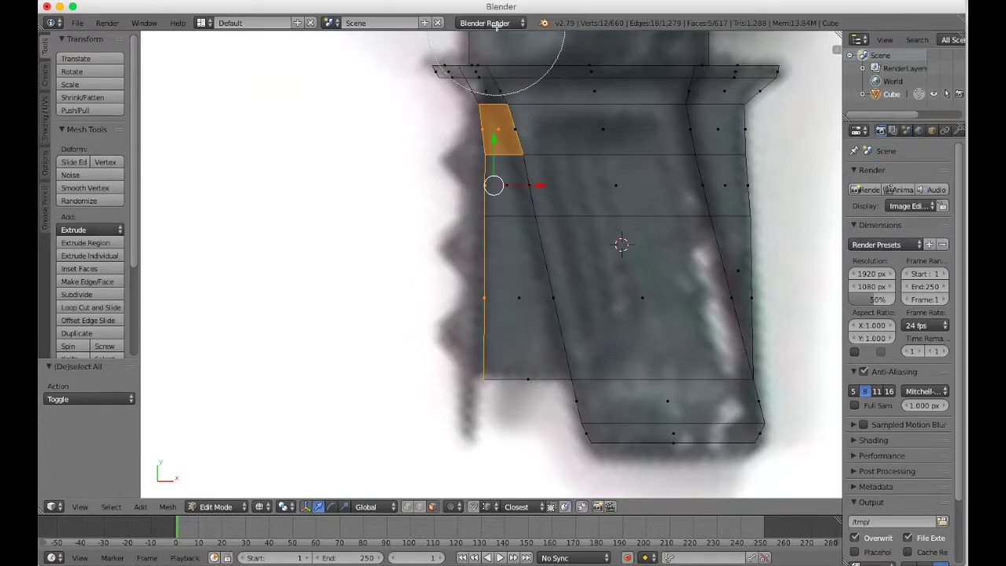
middle_click(559, 124)
key("Escape")
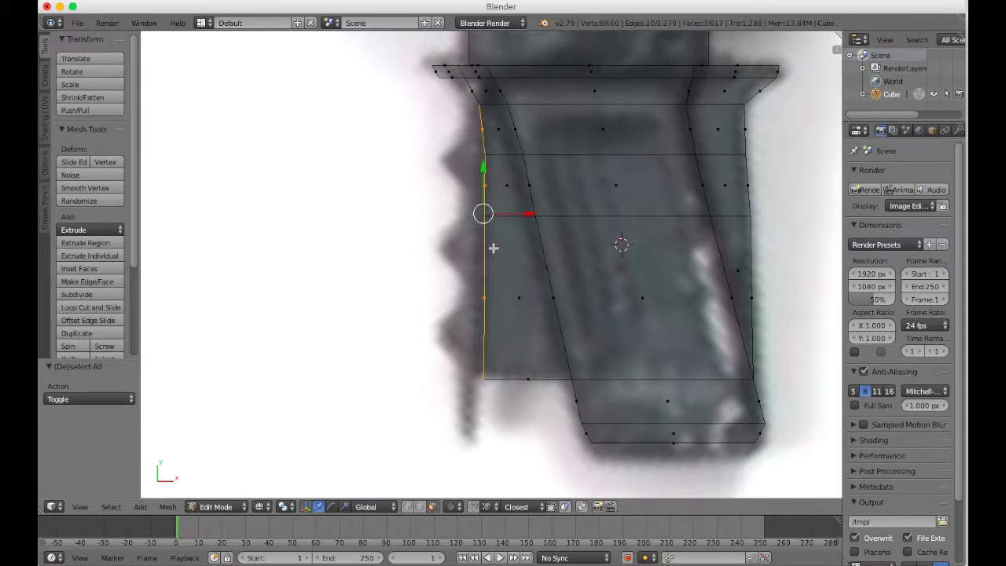
Step: Try to extrude the rail's outer side faces in place and shift the two faces nearer the tip outward along X
key("g")
key("z")
key("z")
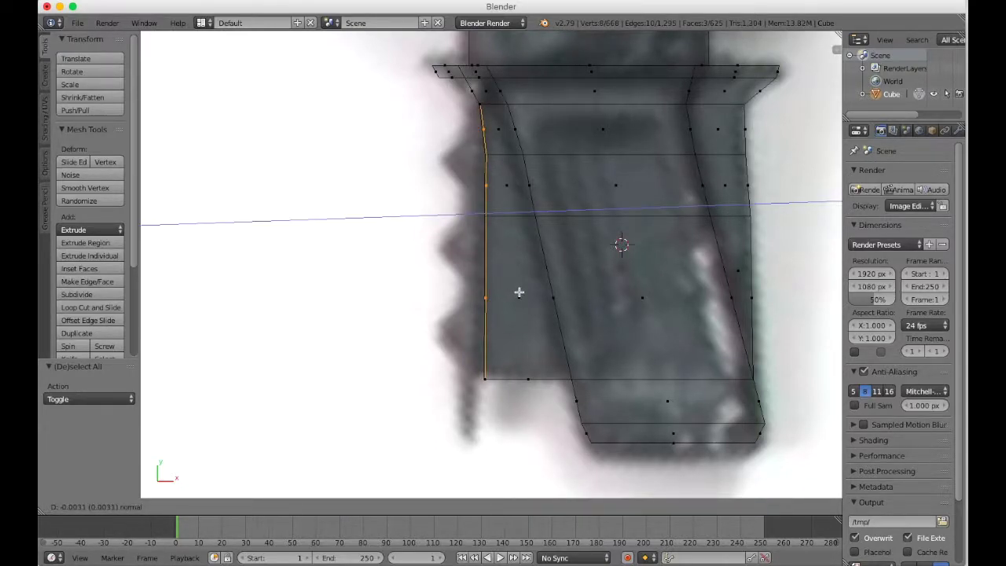
left_click(519, 292)
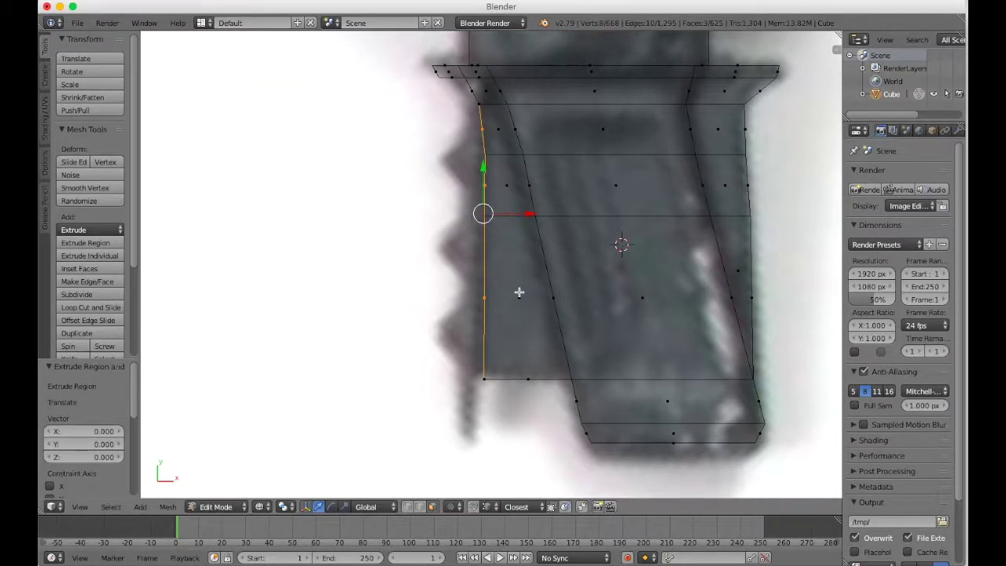
key("c")
middle_click(504, 75)
key("Escape")
key("g")
key("x")
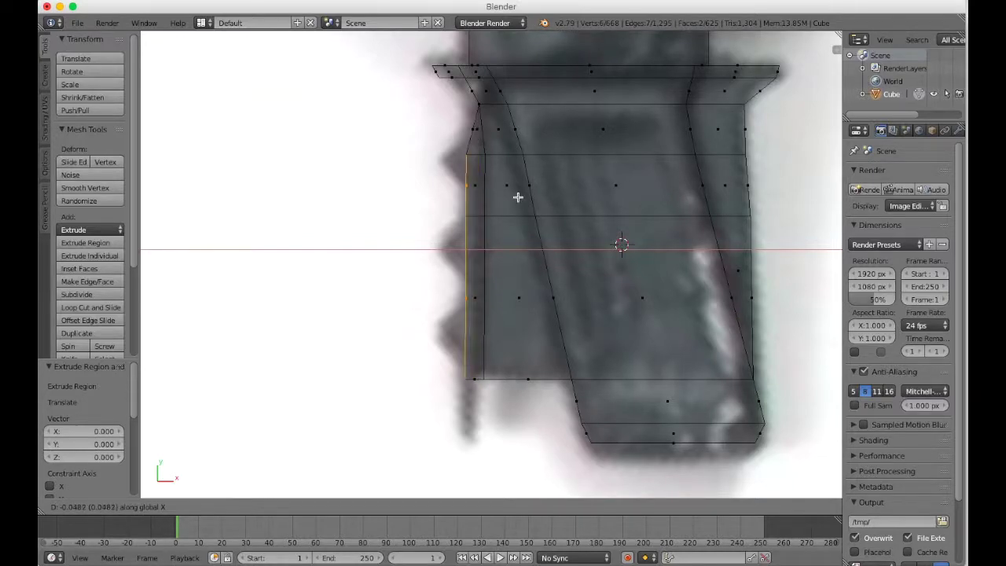
left_click(481, 104)
key("a")
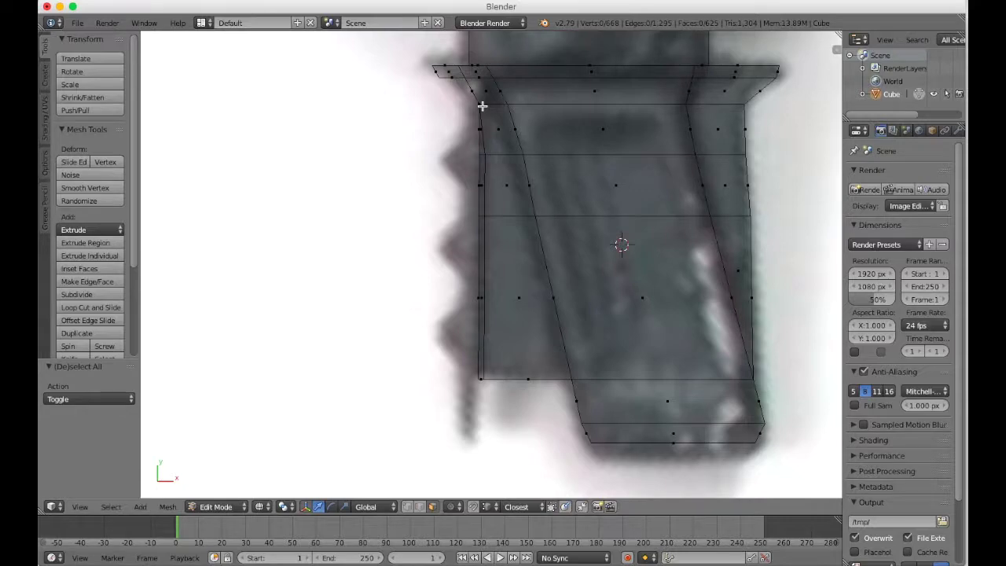
Step: Reselect the extruded outer faces without the one nearest the root and try again to shift them outward along X
right_click(482, 105, "alt")
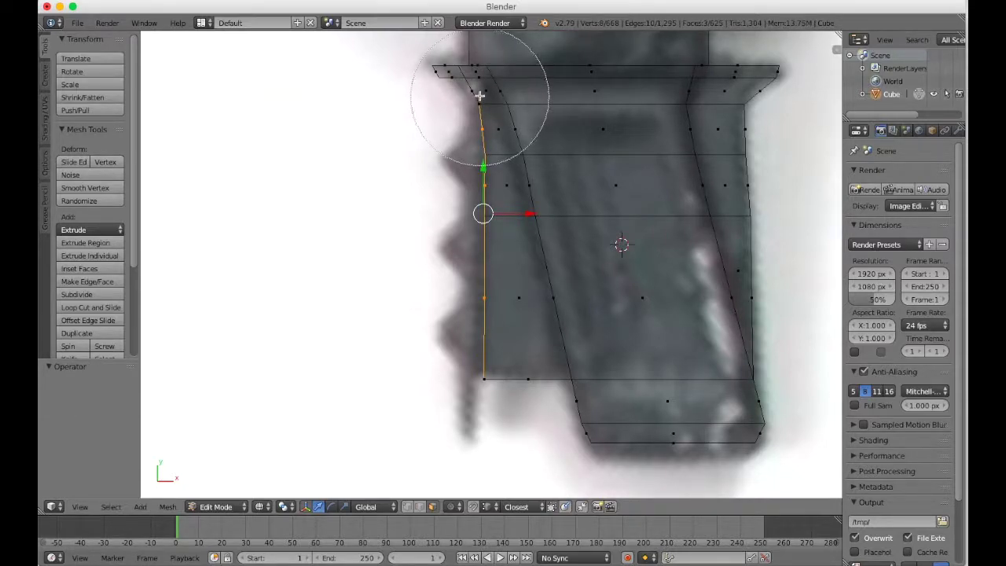
key("g")
key("x")
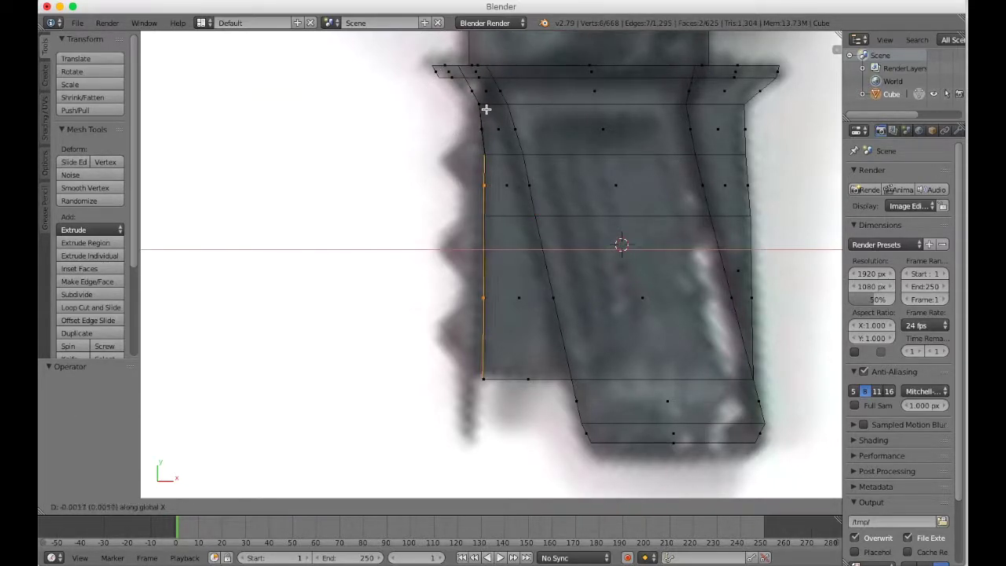
left_click(485, 110)
key("c")
middle_click(481, 86)
key("Escape")
key("g")
key("x")
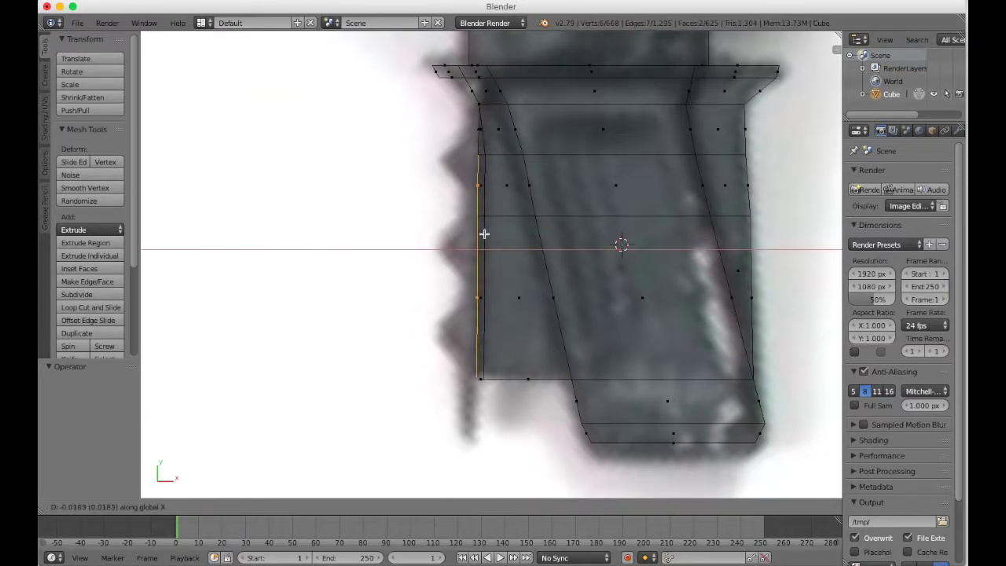
left_click(484, 233)
middle_click_drag(484, 233, 483, 234)
Step: Exclude the outer face nearest the root and move the other two -0.015 along X in top view
key("c")
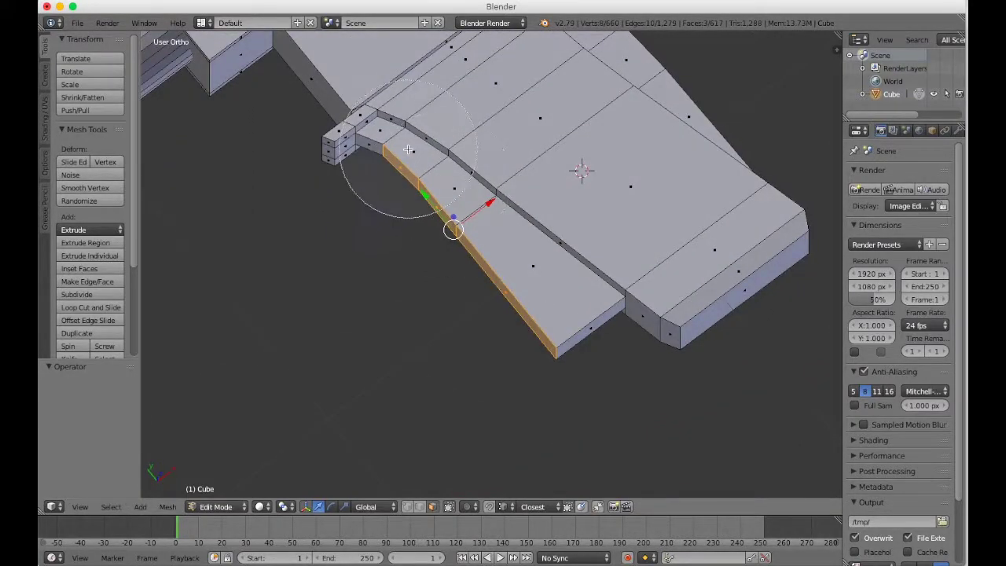
middle_click(354, 107)
right_click(344, 225)
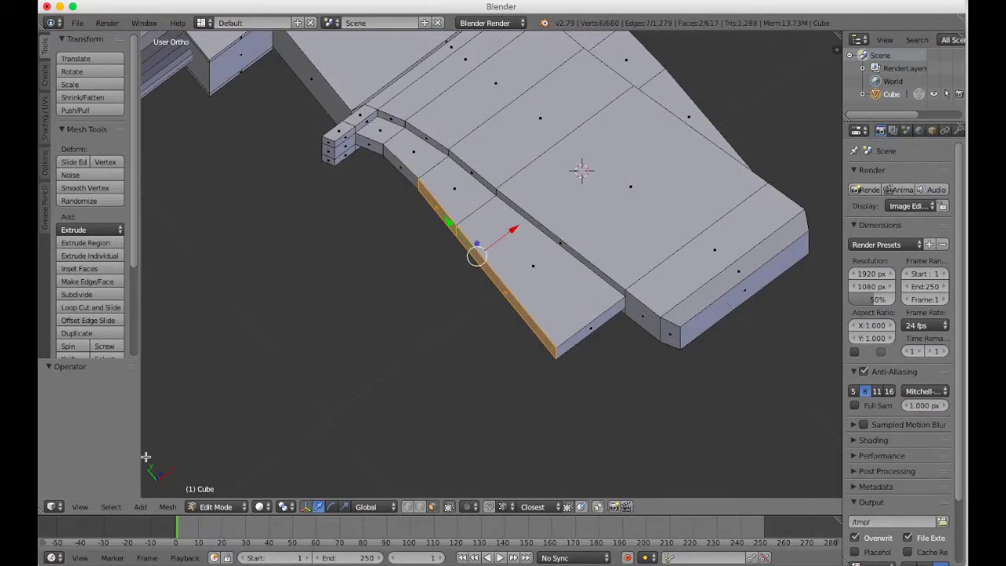
left_click(81, 506)
left_click(110, 445)
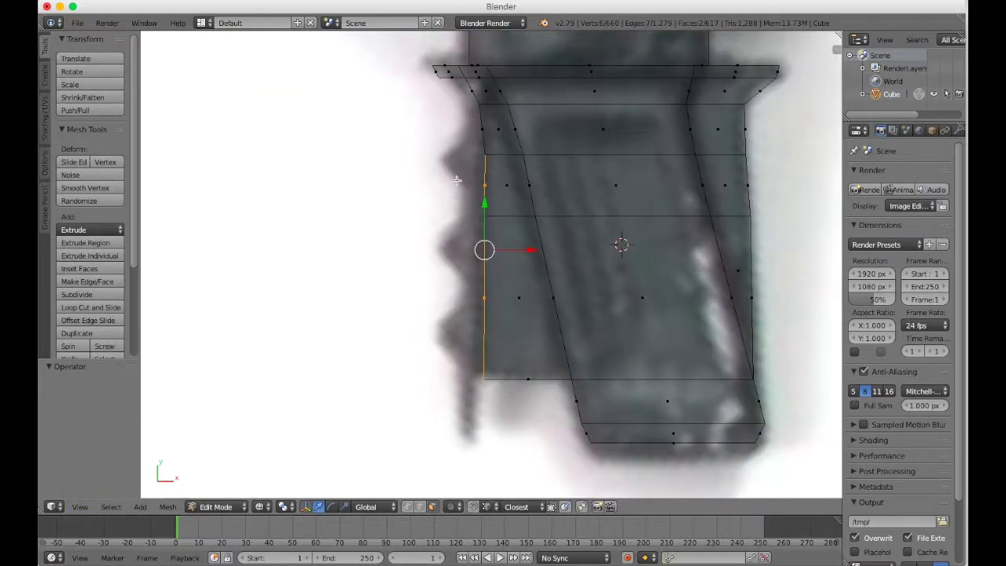
key("g")
key("x")
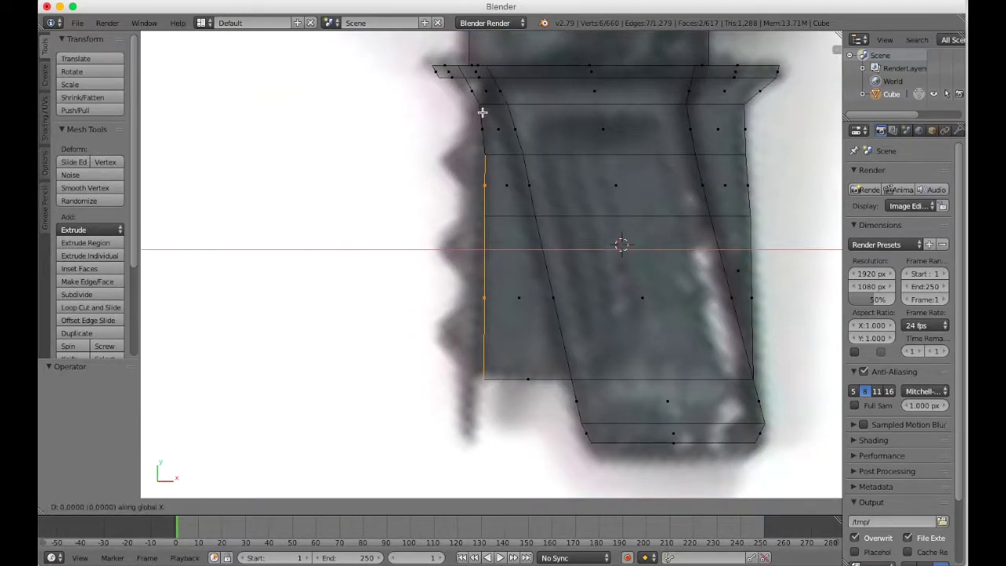
left_click(482, 109)
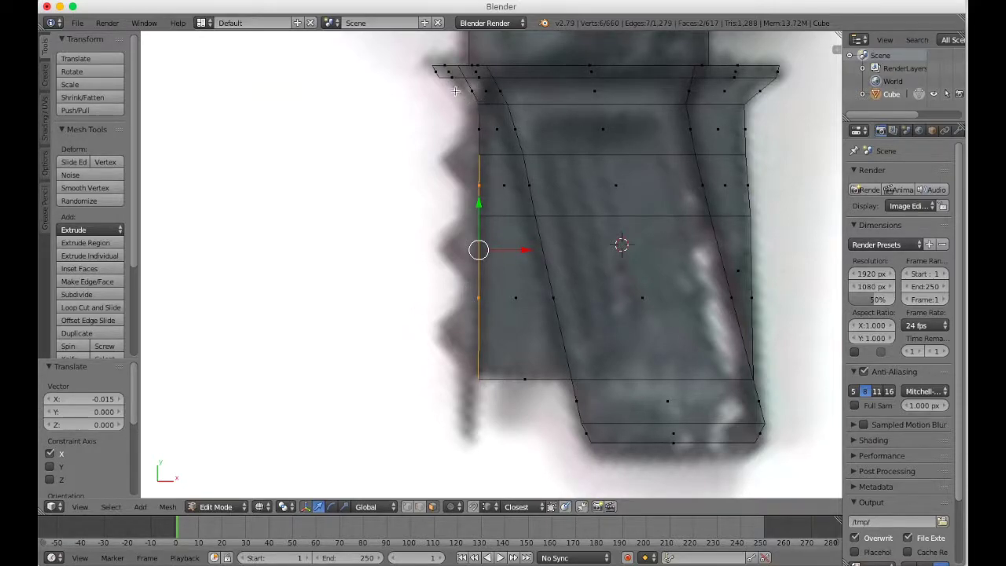
Step: Add the outer face nearest the root back to the selection and extrude all three outward by about 0.023
key("c")
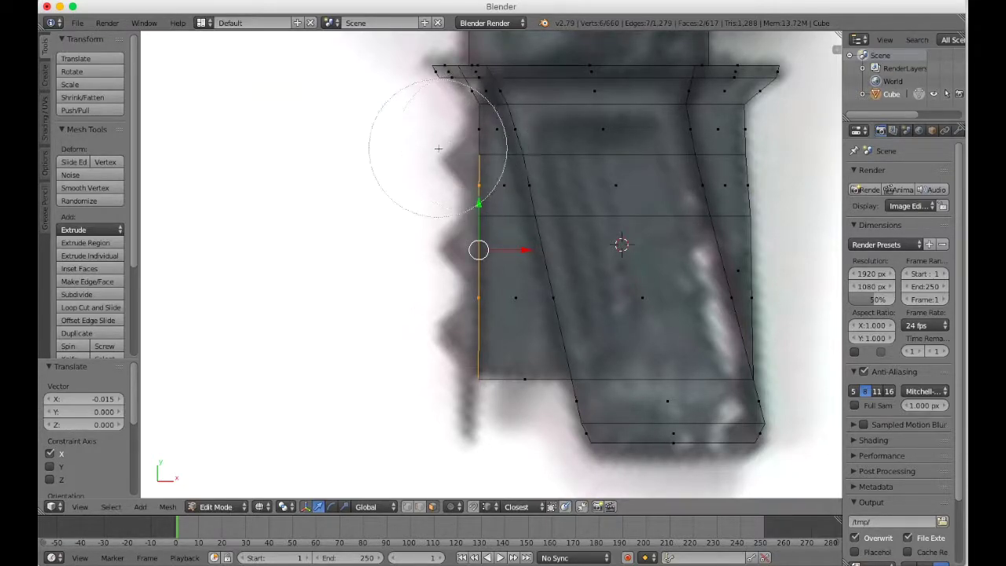
left_click_drag(422, 129, 442, 146)
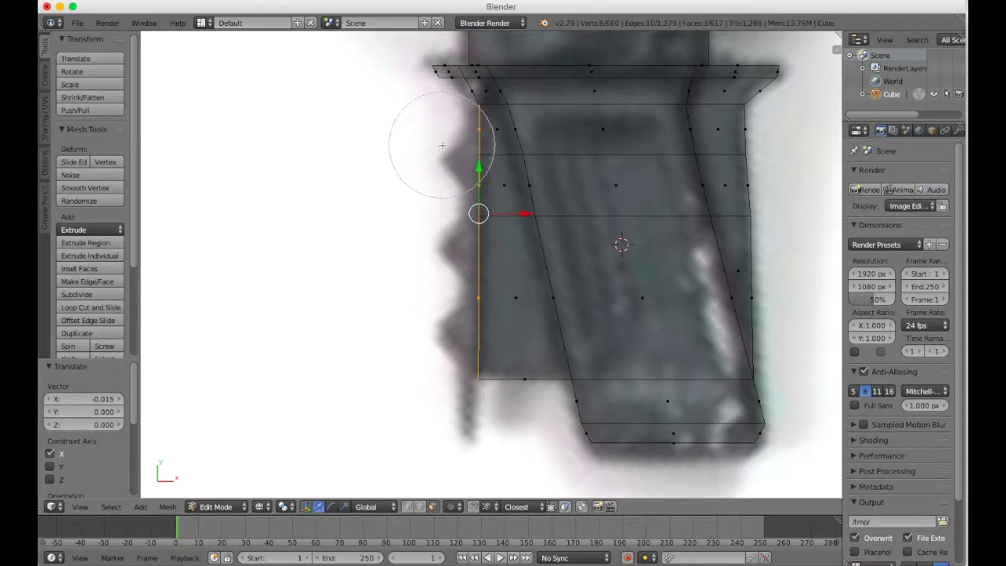
key("Escape")
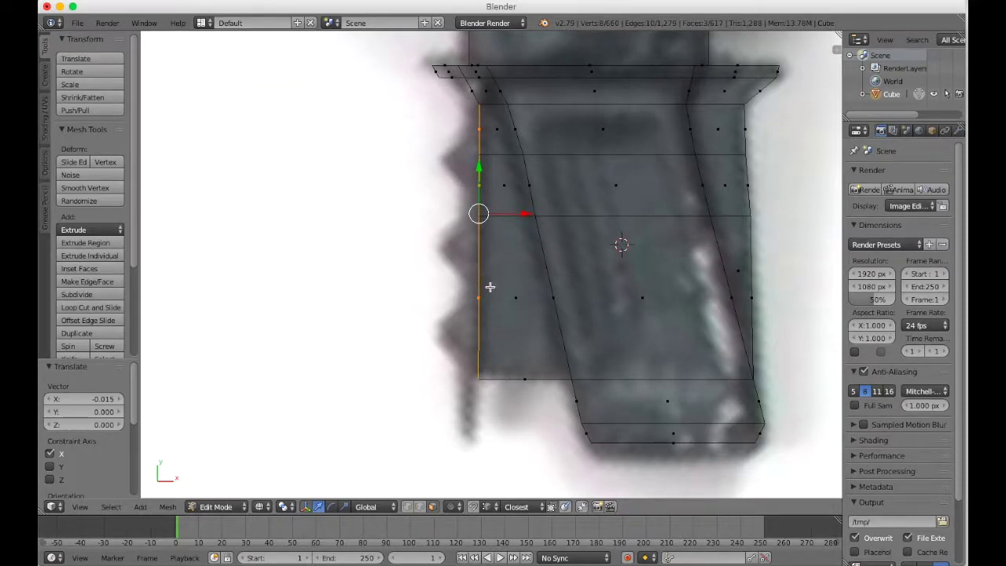
key("g")
key("z")
key("z")
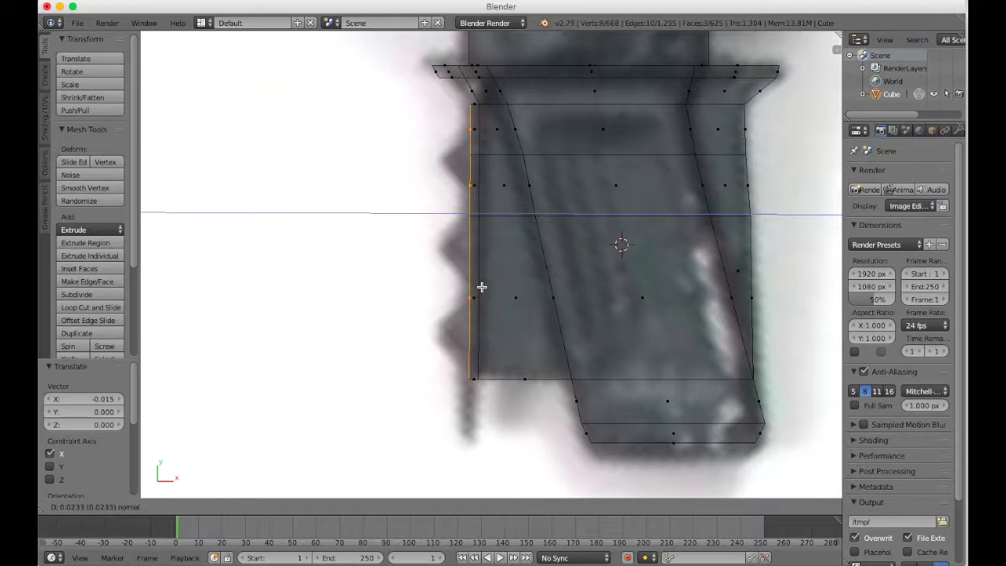
left_click(482, 287)
key("a")
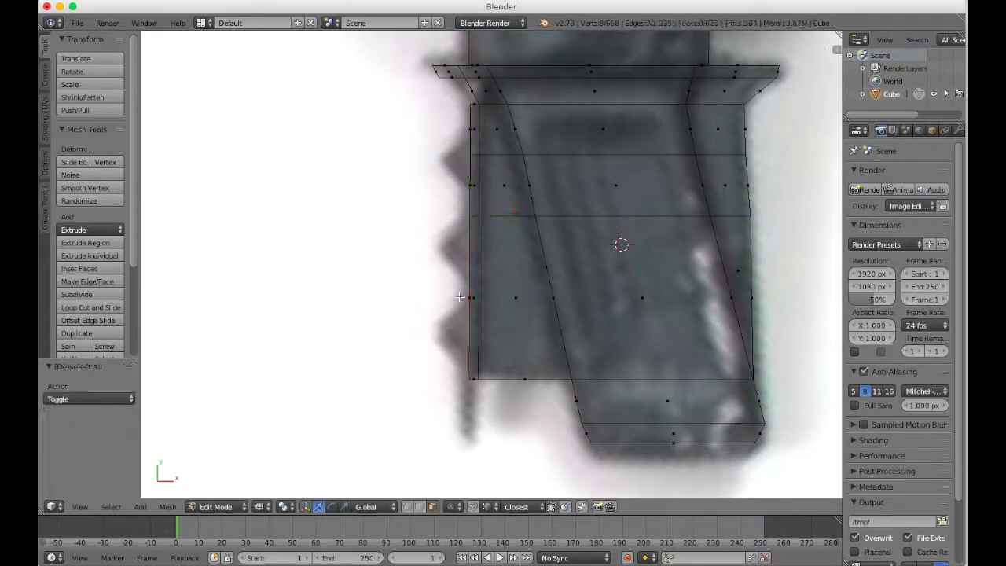
Step: Select the whole extruded strip along the rail's outer edge, move it -0.015 along X and clear the selection
key("b")
left_click_drag(467, 100, 484, 409)
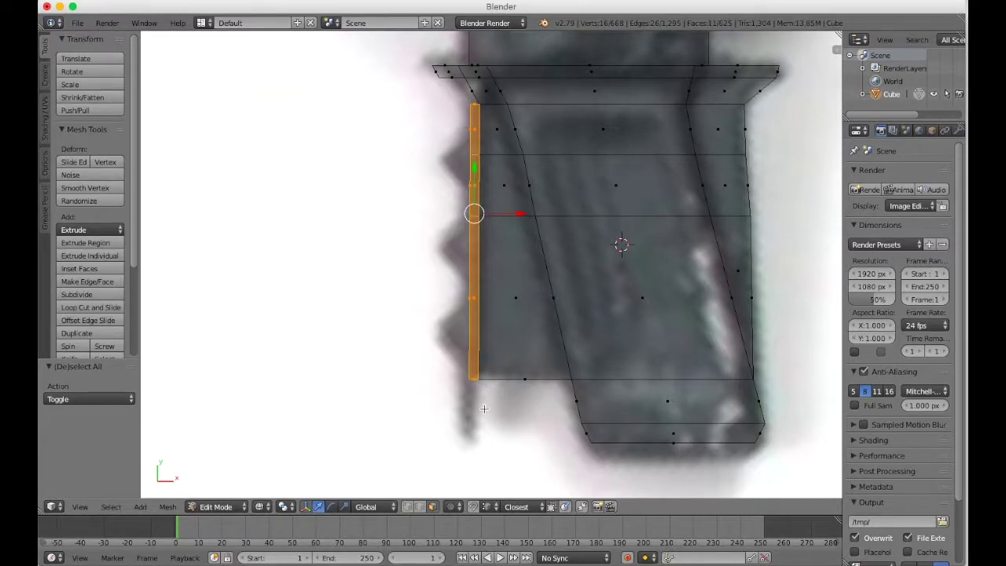
key("g")
key("x")
left_click(478, 408)
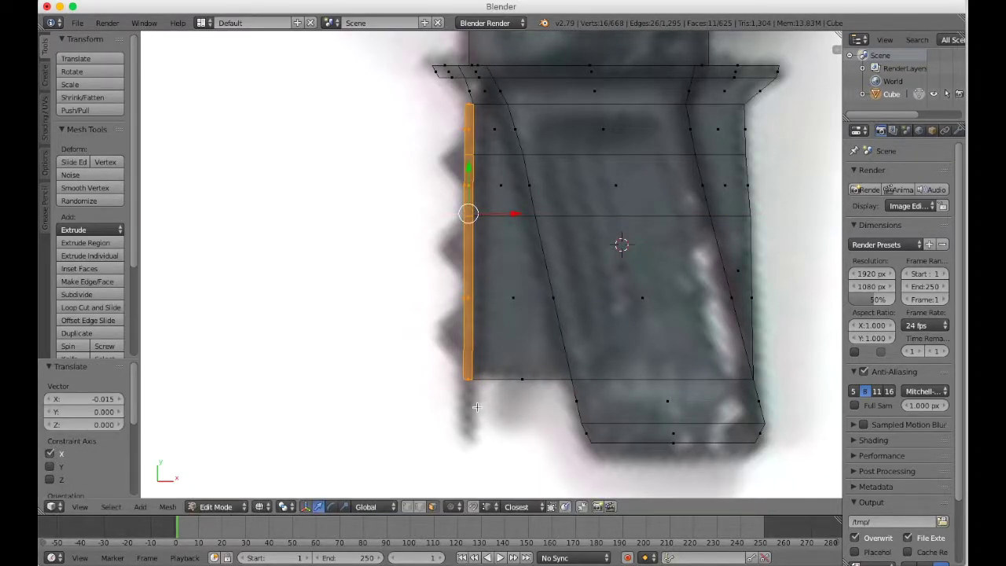
key("a")
Step: Extrude the strip's tip end face about 0.15 beyond the rail, matching the reference photo, and clear the selection
key("c")
key("Escape")
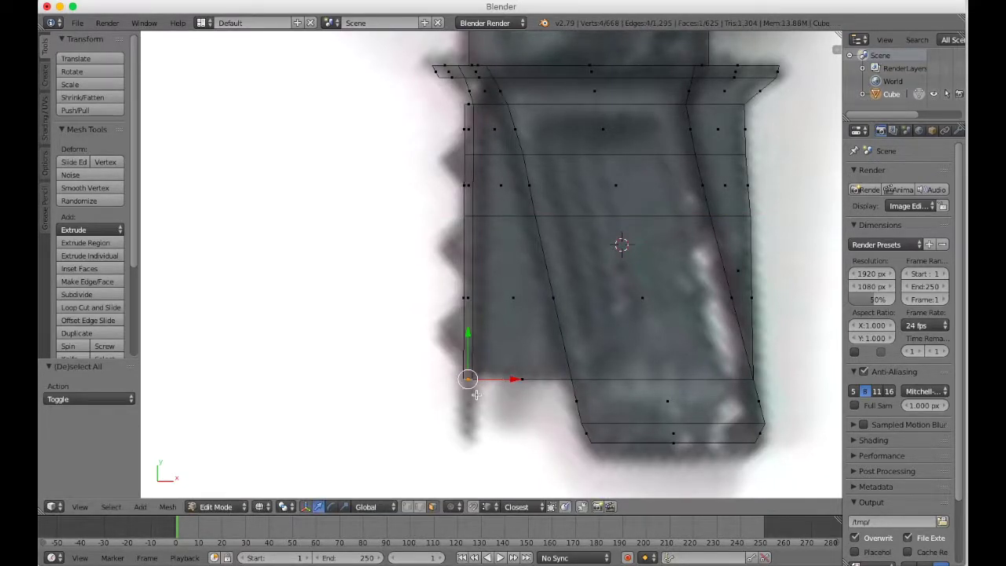
key("e")
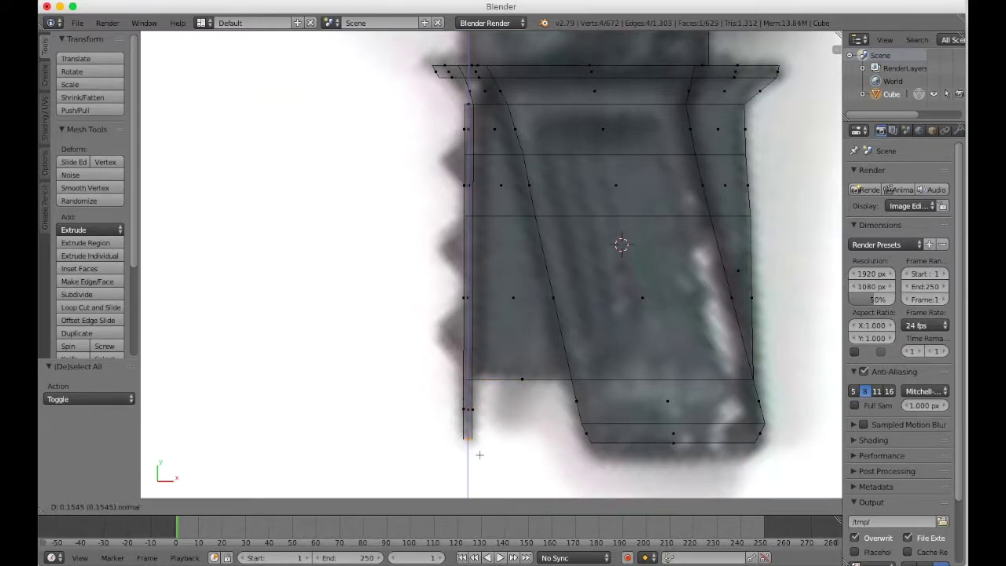
left_click(480, 455)
key("a")
Step: Examine the rail's new outer strip in solid shading from above and from several sides
key("c")
scroll(467, 154, "up", 3)
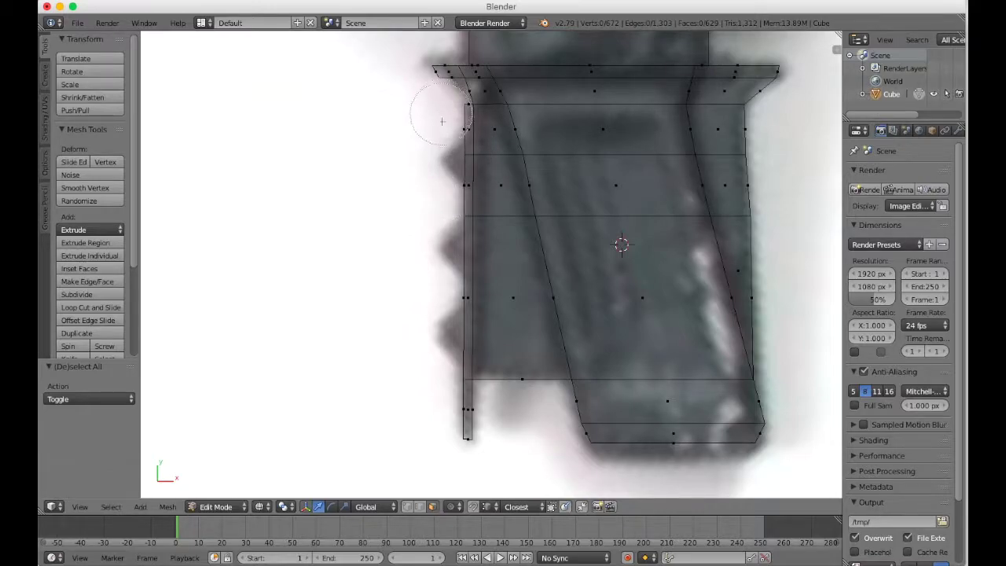
key("Escape")
key("z")
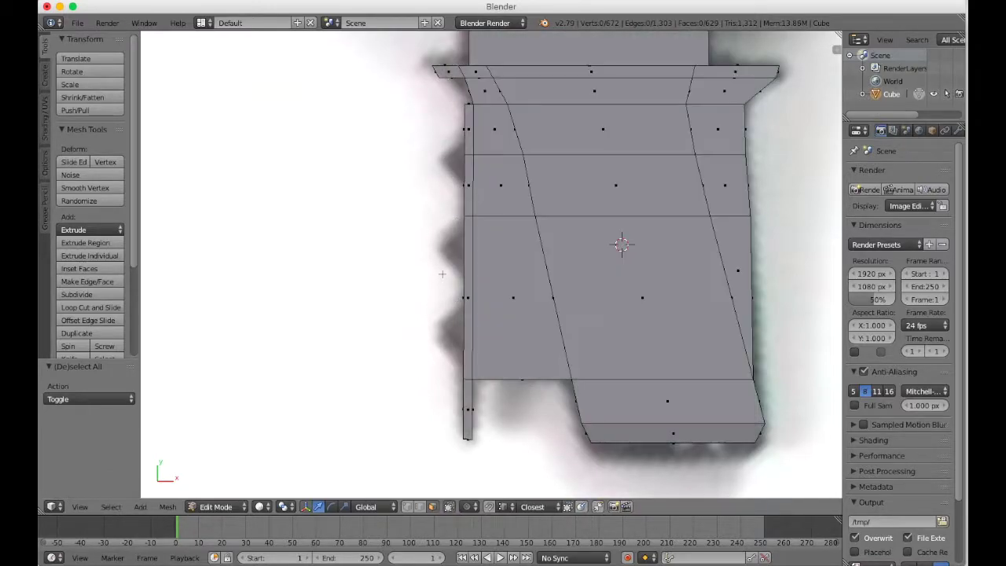
scroll(442, 274, "down", 10)
middle_click_drag(443, 273, 440, 242)
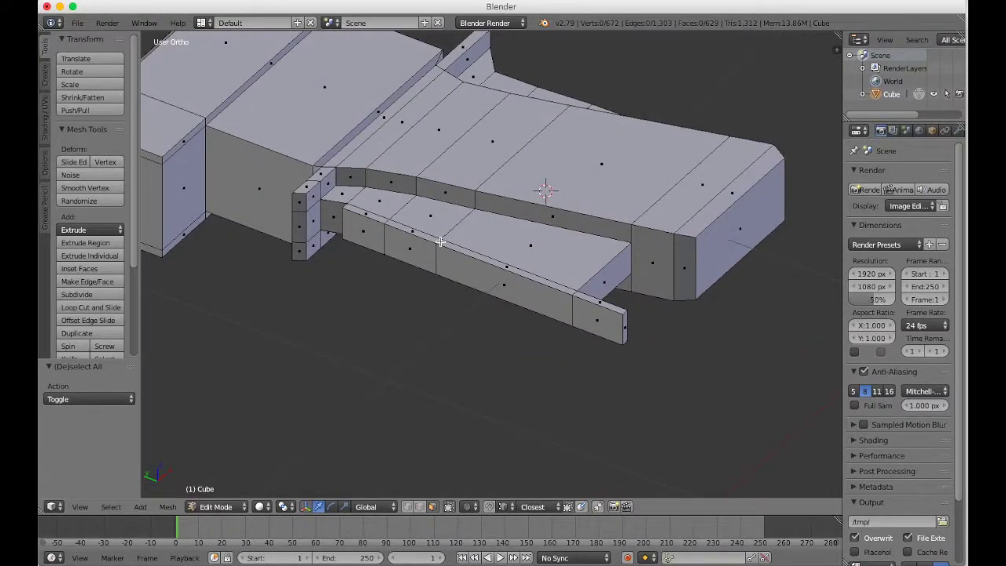
scroll(440, 242, "up", 10)
scroll(440, 242, "down", 8)
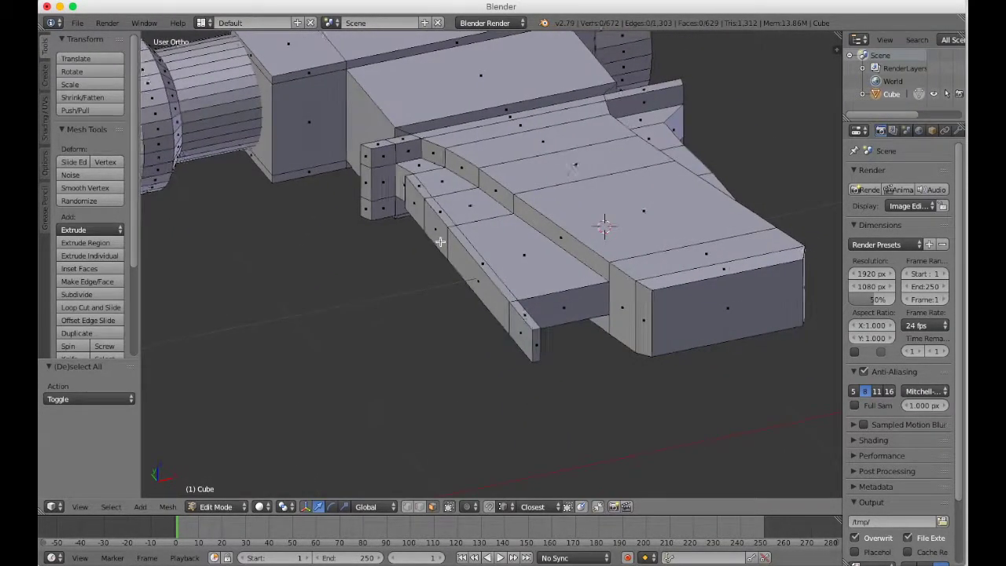
scroll(440, 242, "right", 1)
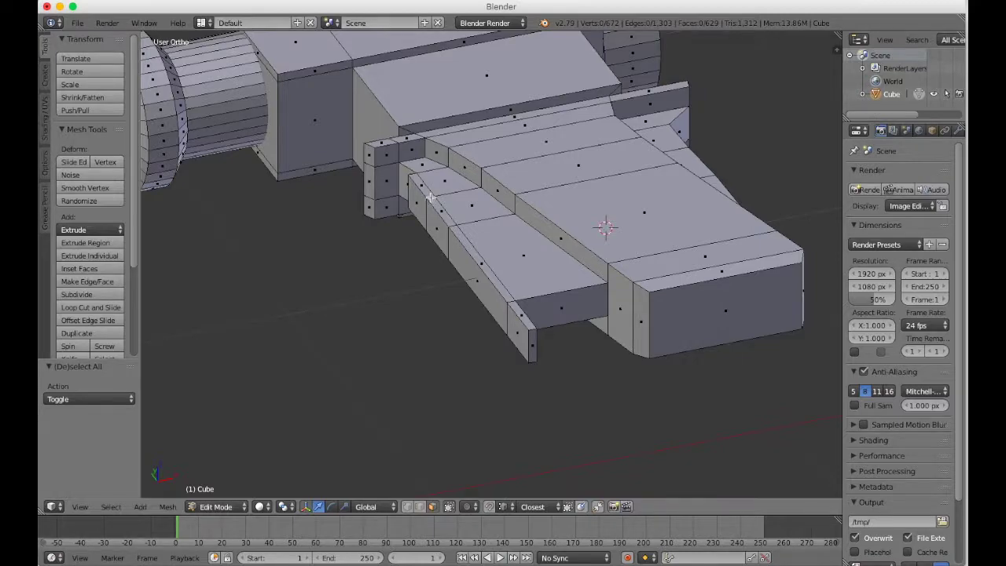
scroll(431, 197, "left", 5)
Step: Extrude the small side face between the root lip and the outer strip, moving it -0.023 along X
right_click(345, 204)
scroll(345, 204, "down", 2)
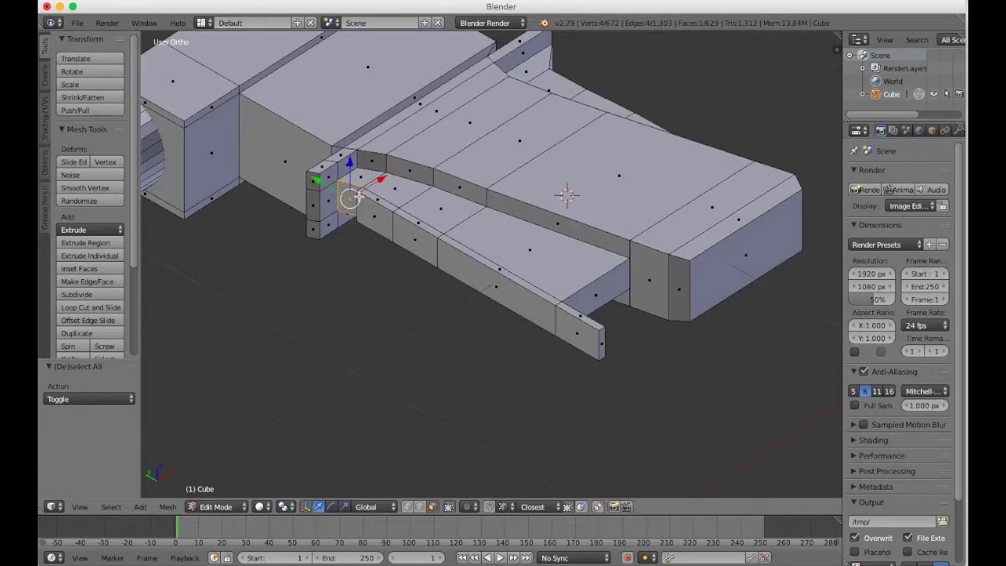
scroll(358, 196, "up", 3)
key("e")
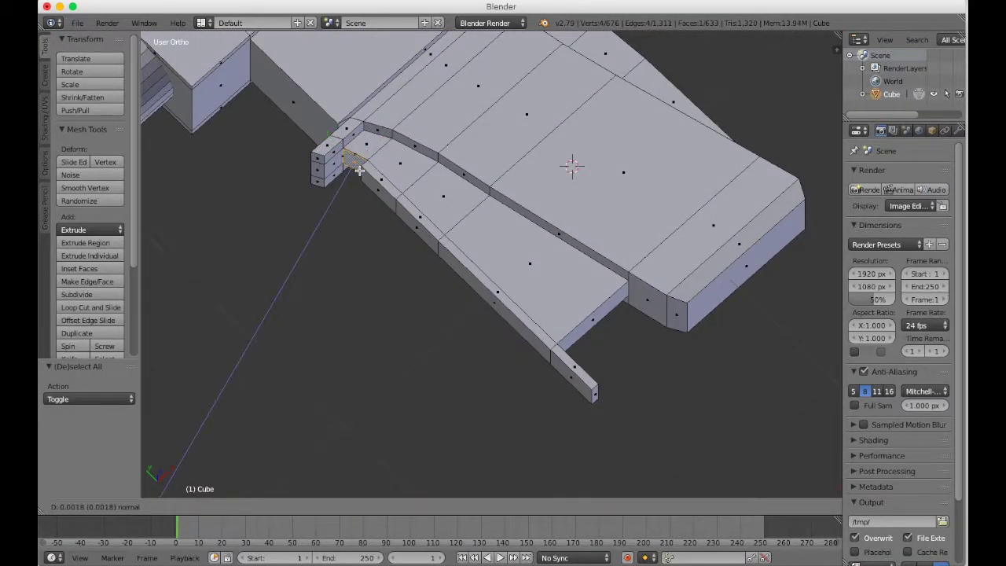
right_click(359, 171)
key("g")
key("x")
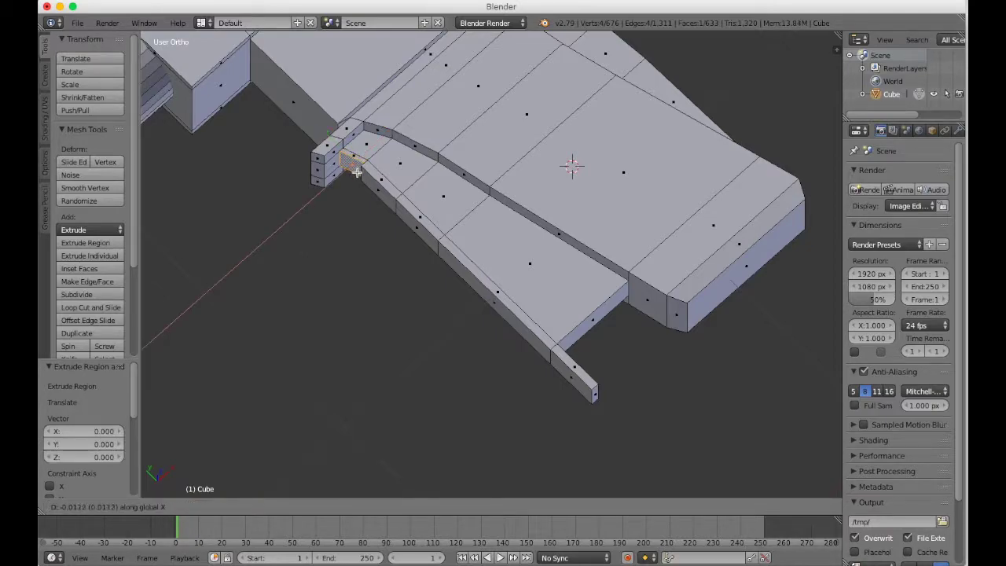
left_click(353, 168)
Step: Delete the extruded face beside the root lip, removing faces only, and return to solid shading
key("z")
key("x")
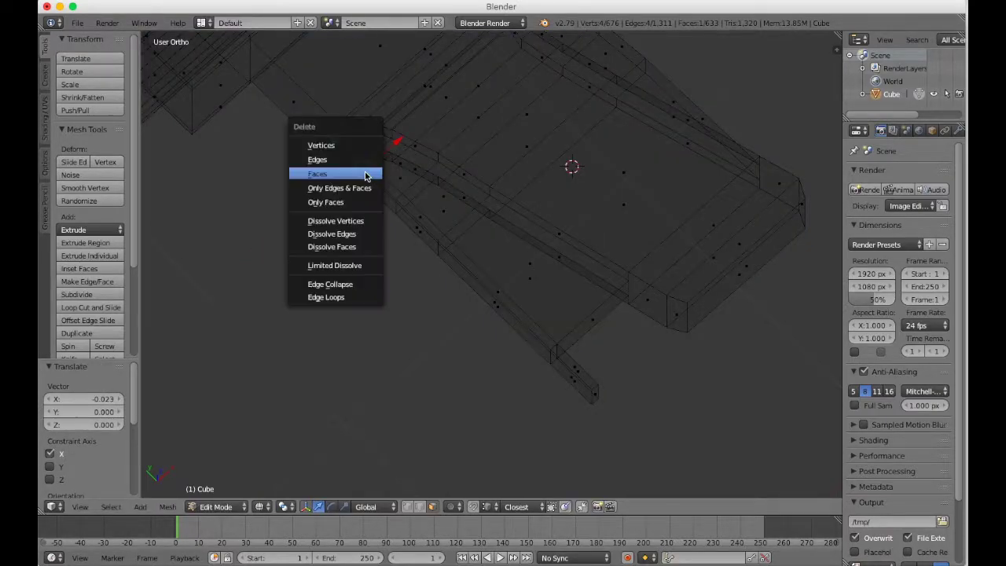
left_click(367, 171)
key("z")
middle_click_drag(365, 172, 374, 178)
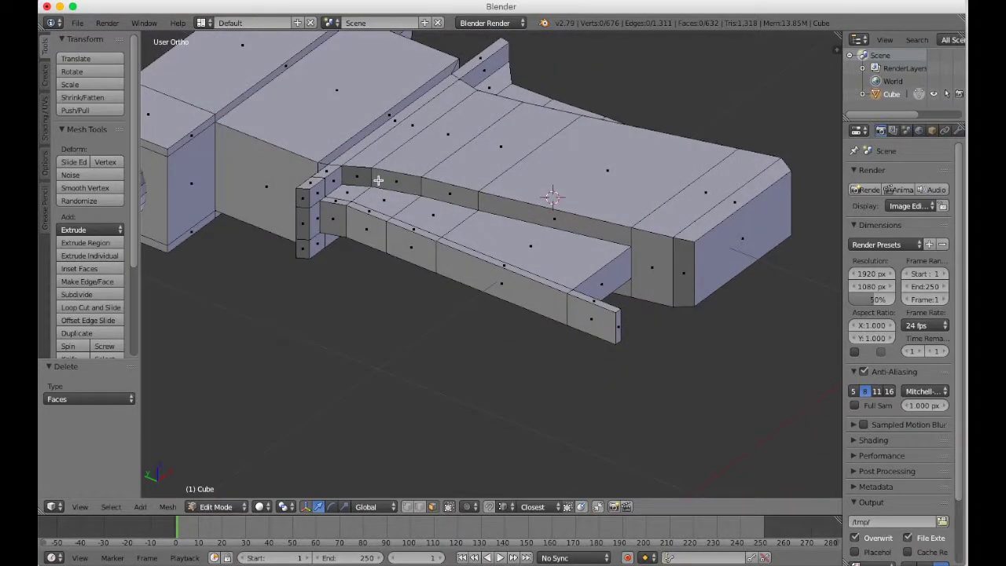
Step: Move the strip's vertical root edge about -0.043 along X so it meets the root lip's outer corner
left_click(419, 506)
right_click(321, 217)
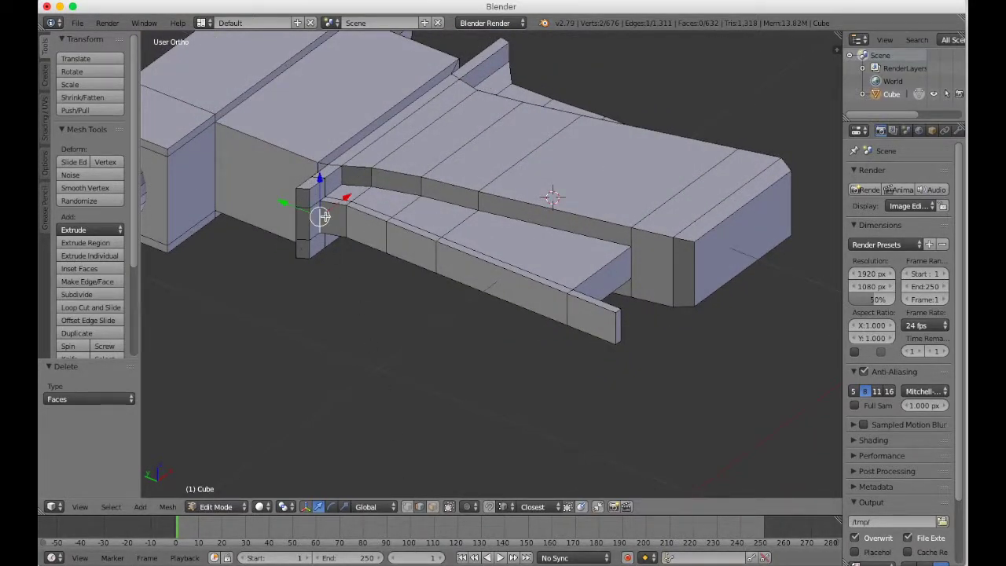
key("g")
key("x")
key("Escape")
key("g")
key("x")
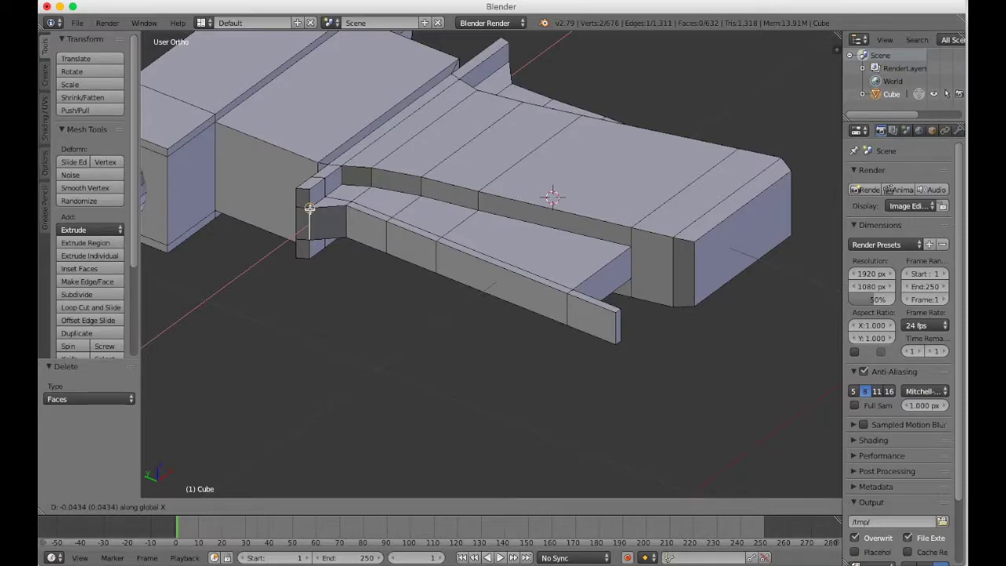
left_click(310, 209)
Step: Merge the overlapping vertices across the whole mesh with Remove Doubles
scroll(310, 209, "up", 3)
key("a")
key("a")
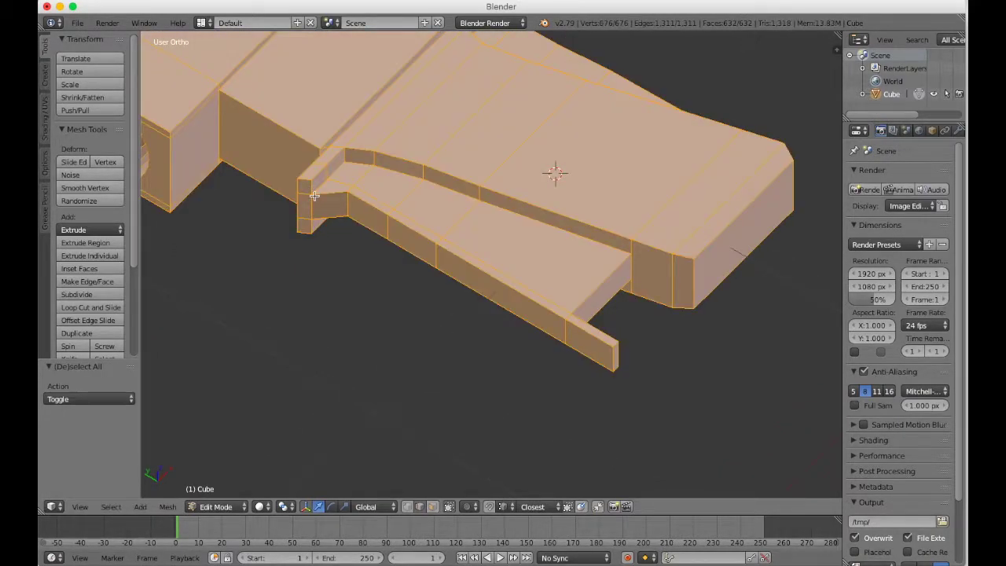
scroll(316, 201, "right", 5)
key("a")
key("a")
key("space")
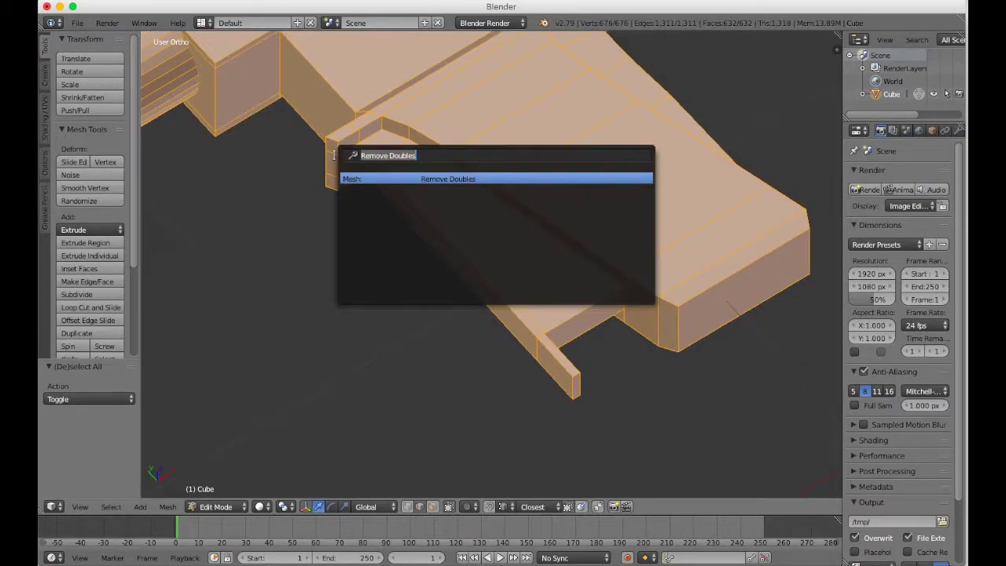
key("Return")
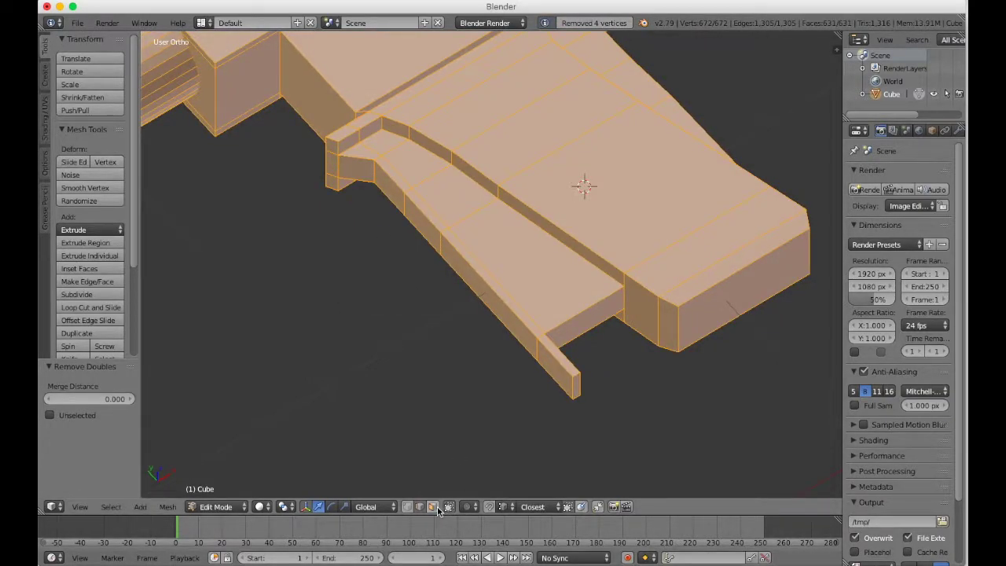
Step: Delete the hidden inner face between the root lip and the strip, removing Faces, and return to solid shading
key("z")
right_click(348, 159)
key("z")
middle_click_drag(348, 159, 335, 250)
key("z")
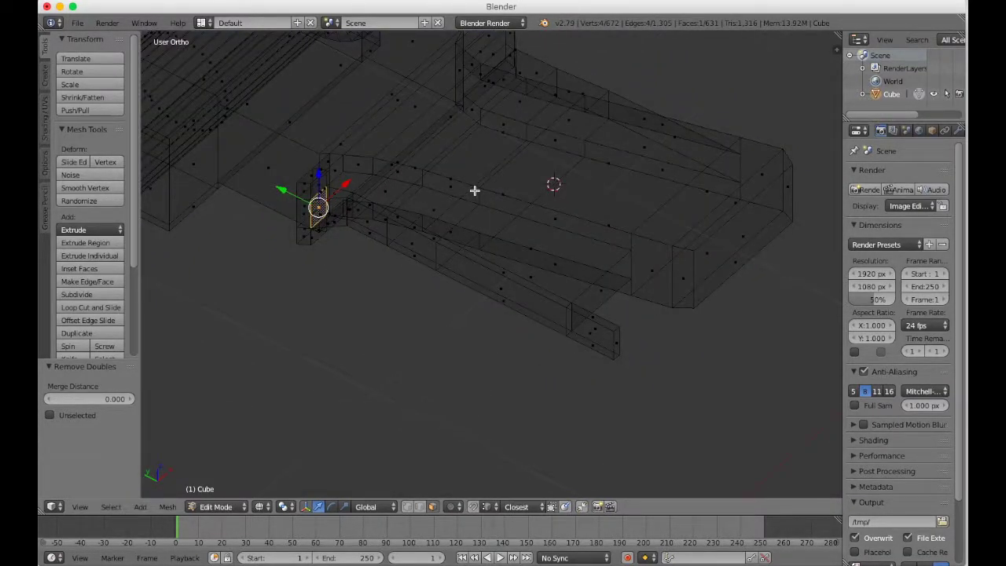
key("x")
left_click(284, 212)
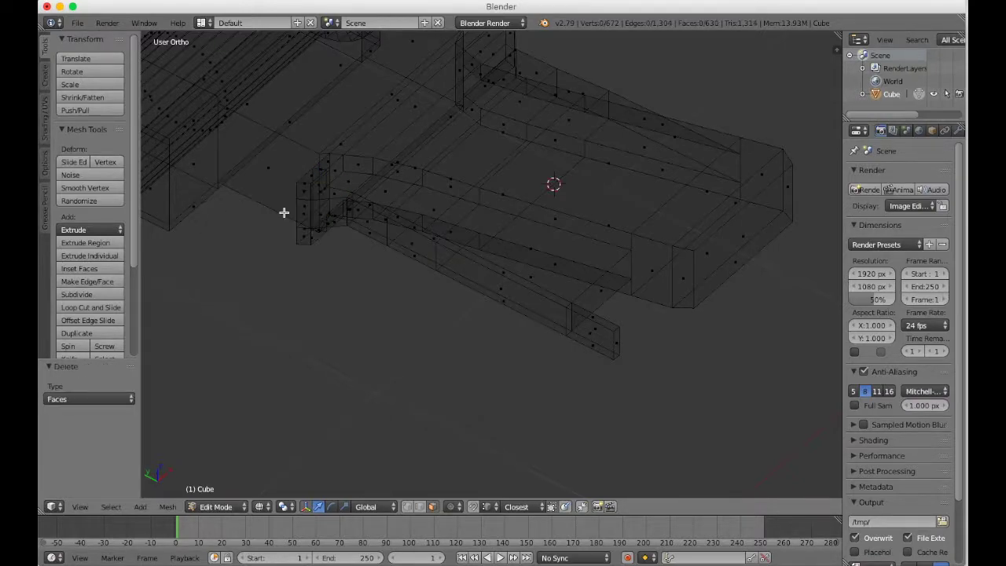
key("a")
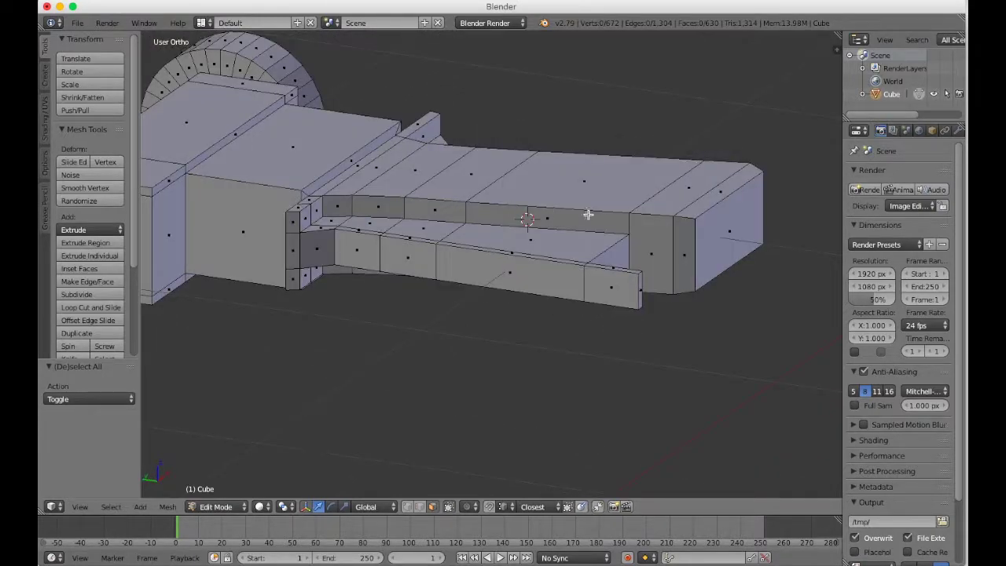
key("z")
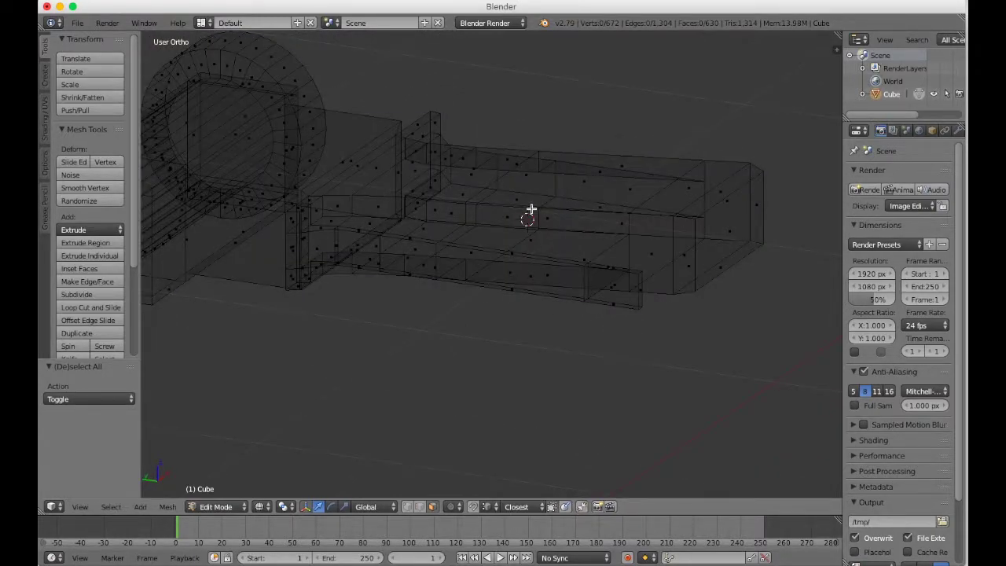
scroll(532, 209, "up", 3)
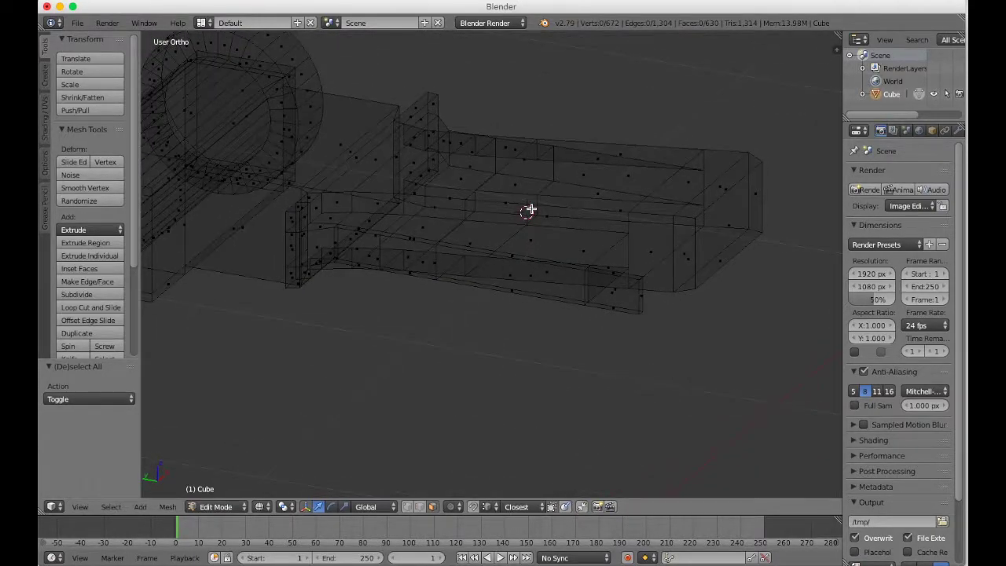
scroll(610, 211, "up", 10)
key("z")
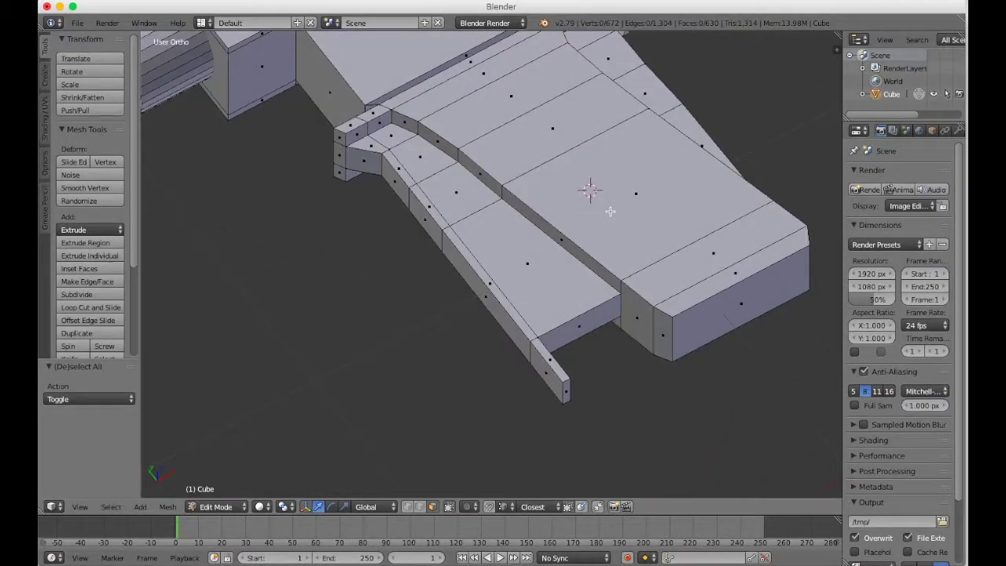
Step: Extrude the outer strip's upper and lower faces in place and scale them by 2.181 along Z
right_click(381, 139)
right_click(402, 159, "shift")
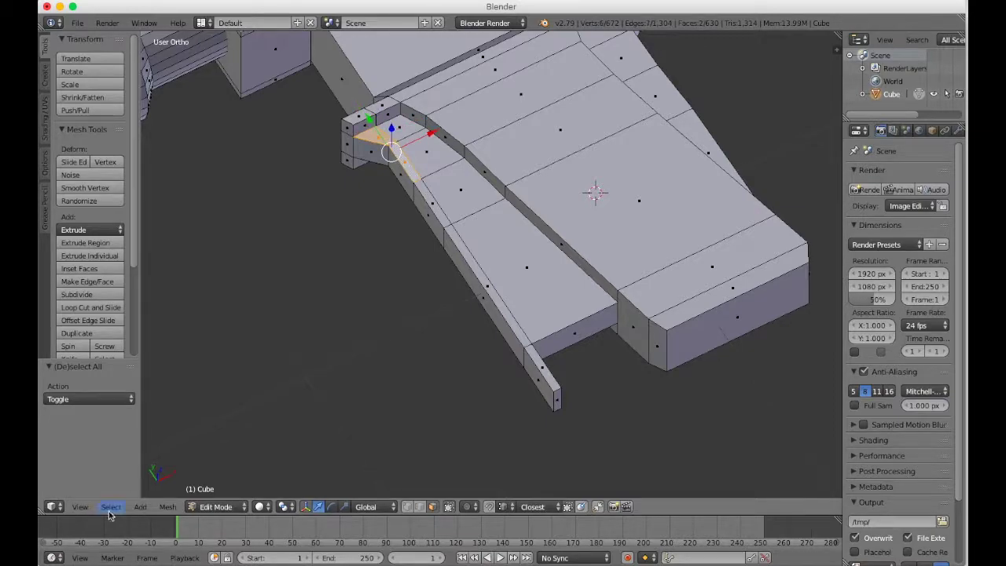
left_click(79, 506)
left_click(93, 446)
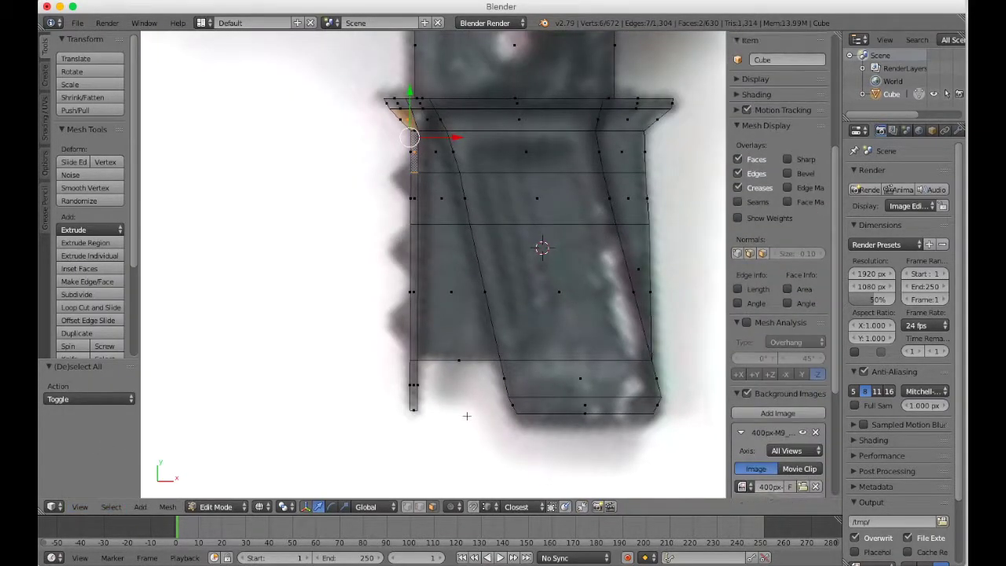
key("b")
left_click_drag(469, 415, 464, 96)
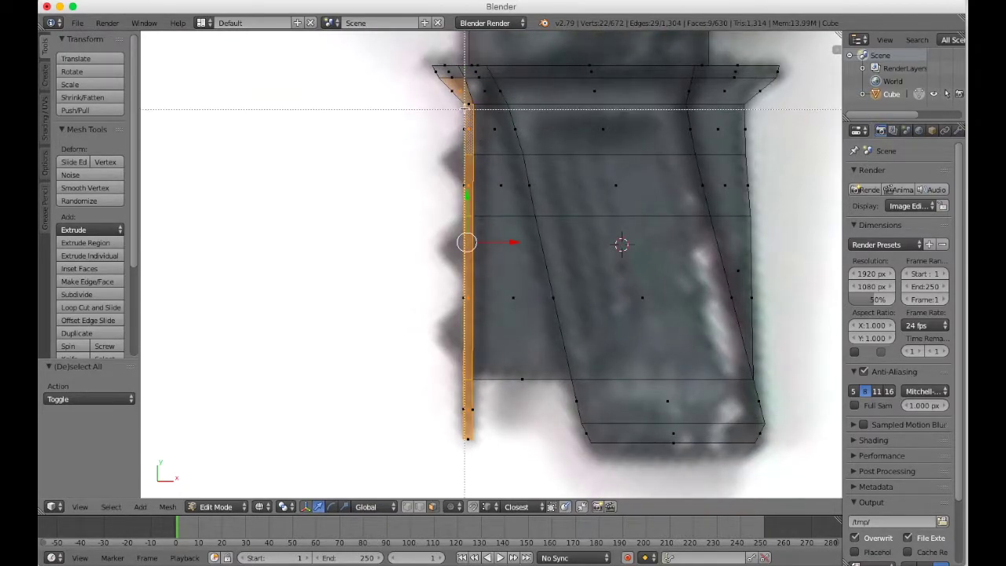
middle_click_drag(464, 96, 326, 235)
key("e")
right_click(338, 233)
key("s")
key("z")
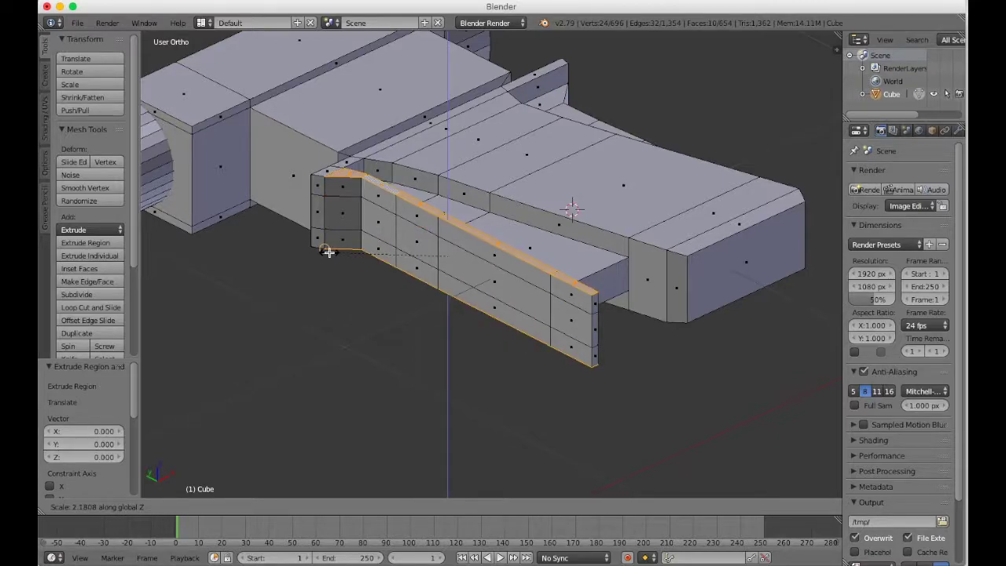
left_click(328, 251)
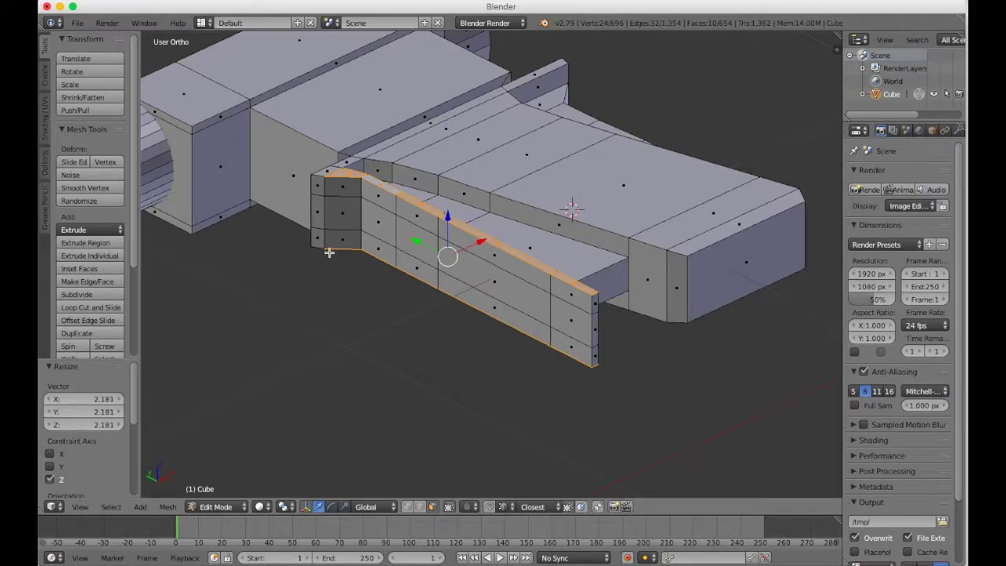
Step: Delete the two lip faces enclosed behind the deepened strip's root, above and below, using the Faces option
scroll(329, 252, "up", 5)
scroll(329, 252, "down", 6)
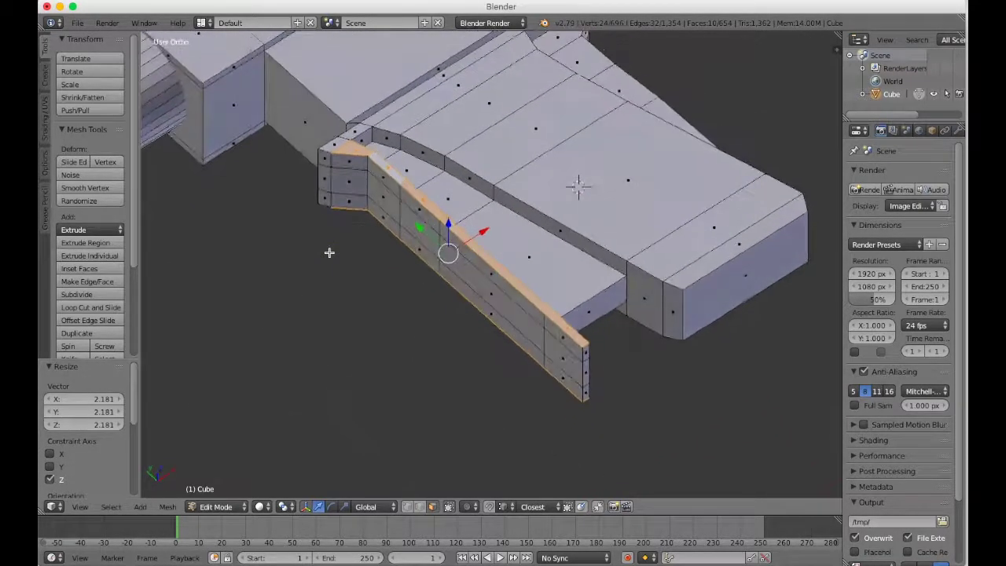
key("z")
right_click(317, 202)
right_click(322, 261, "shift")
right_click(317, 259)
right_click(315, 203)
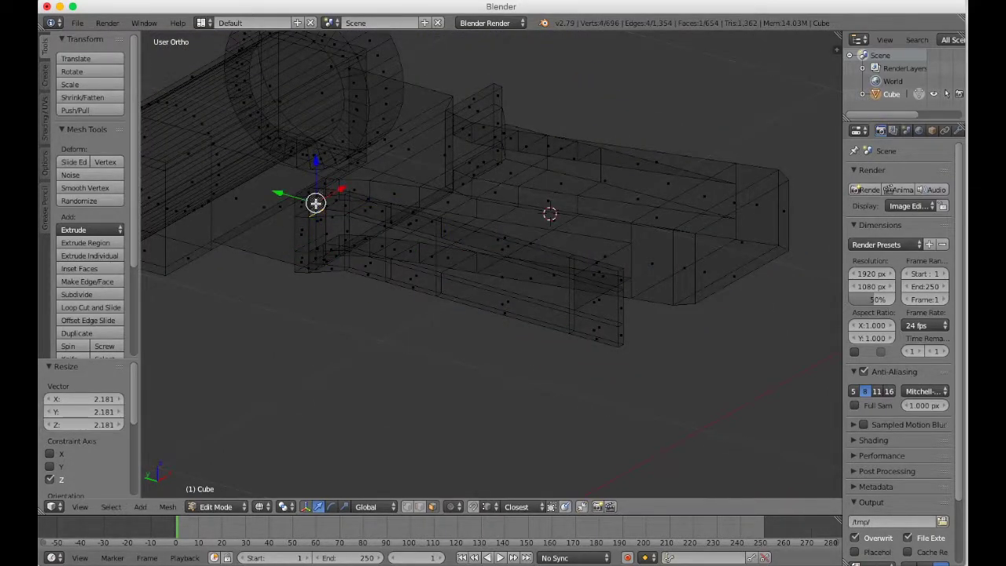
right_click(316, 258, "shift")
scroll(316, 258, "right", 5)
key("x")
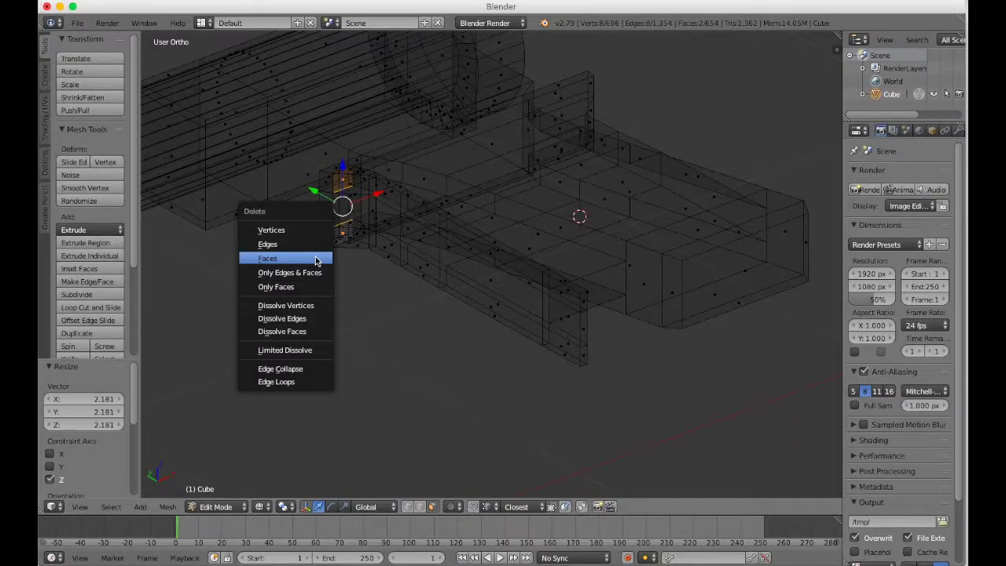
left_click(315, 259)
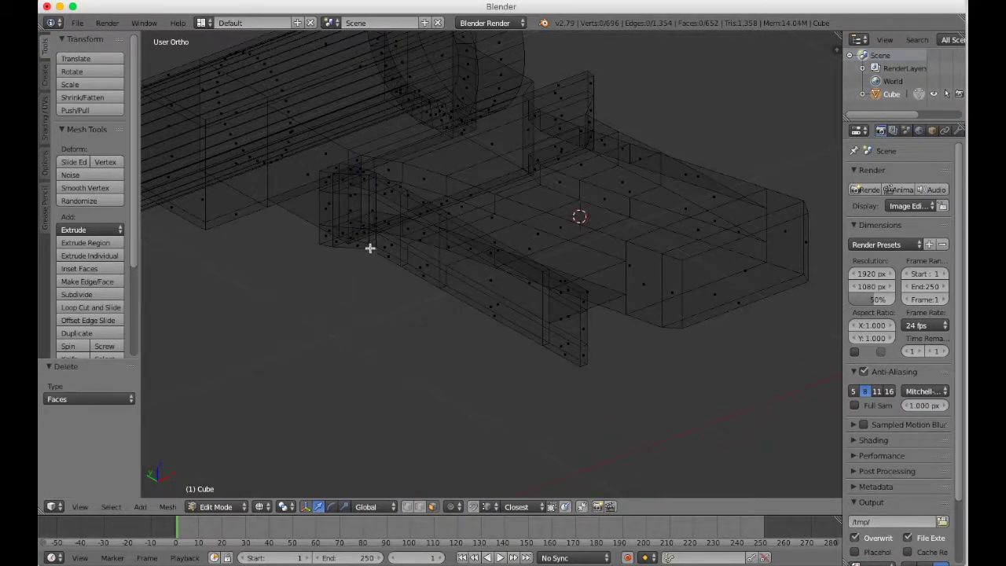
Step: Delete the remaining pair of hidden faces where the deepened strip meets the root lip, and restore solid shading
right_click(336, 180)
scroll(336, 180, "left", 10)
key("z")
scroll(336, 180, "right", 5)
key("z")
key("x")
left_click(314, 259)
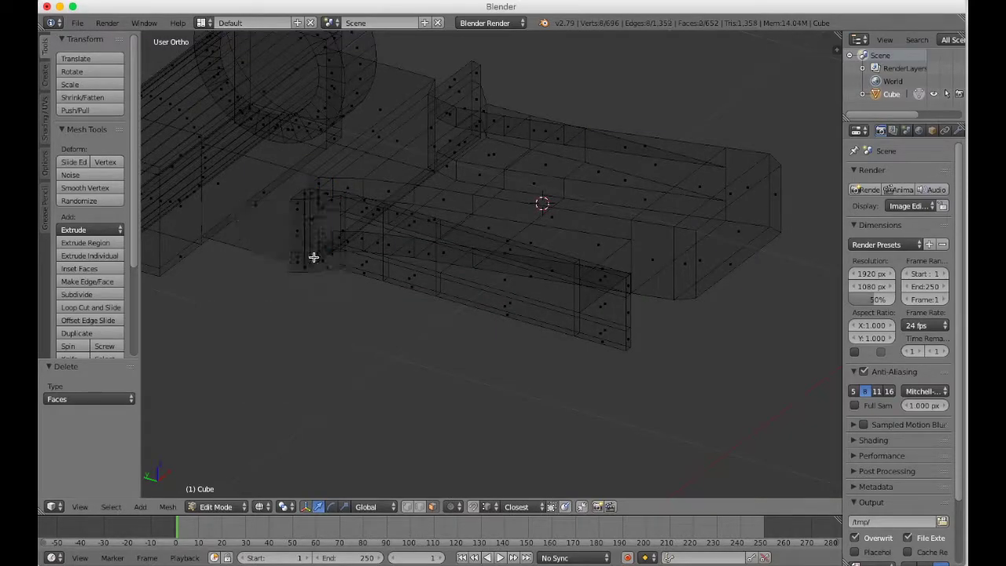
key("z")
Step: Run Remove Doubles on the entire mesh to weld the deepened strip to the root lip, and clear the selection
scroll(314, 257, "right", 5)
key("a")
key("space")
key("Return")
key("a")
scroll(314, 258, "right", 10)
scroll(313, 257, "right", 10)
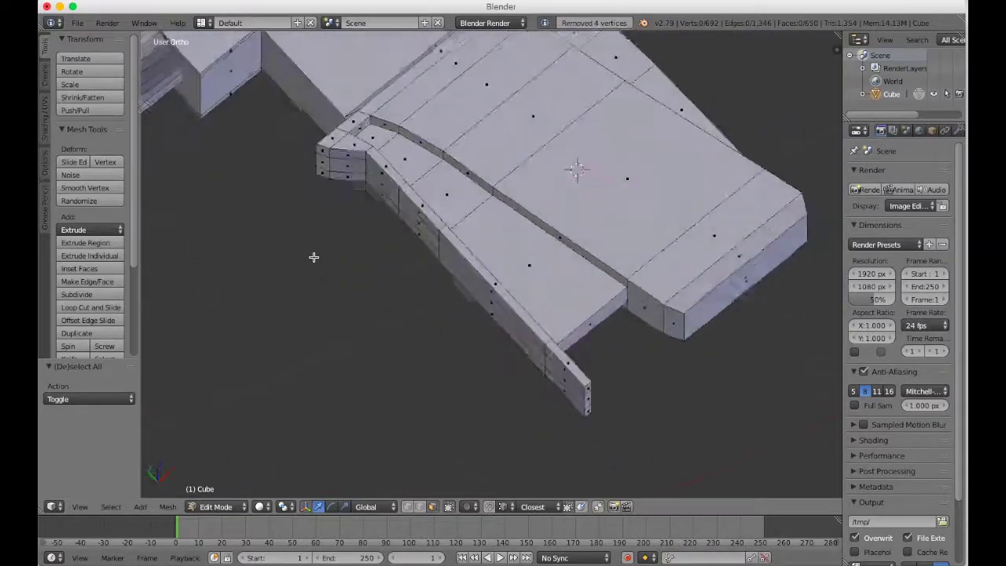
Step: Examine the model in Object Mode and compare its grips and trigger guard area with the reference photo from above
key("Tab")
scroll(314, 259, "right", 5)
scroll(313, 261, "right", 15)
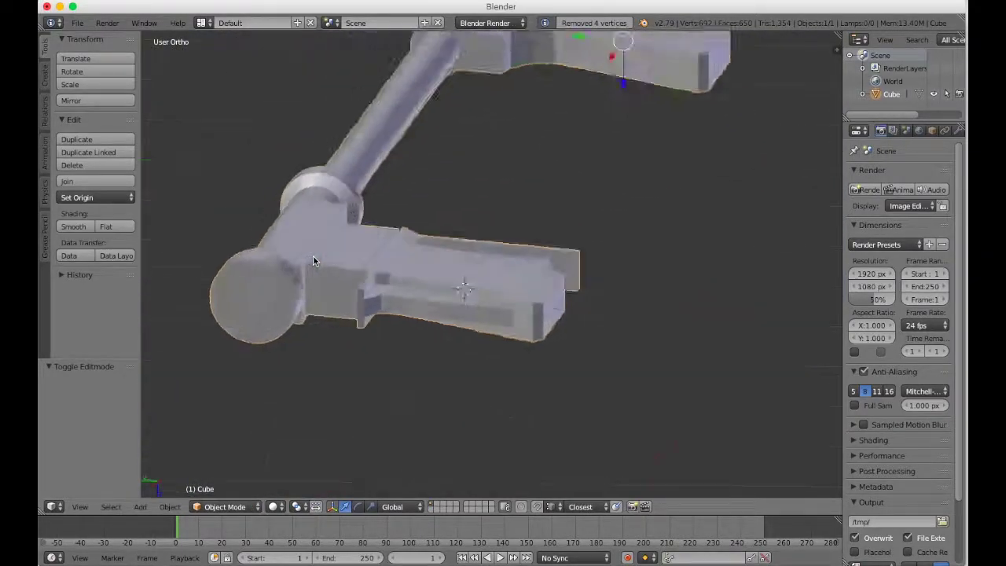
left_click(79, 506)
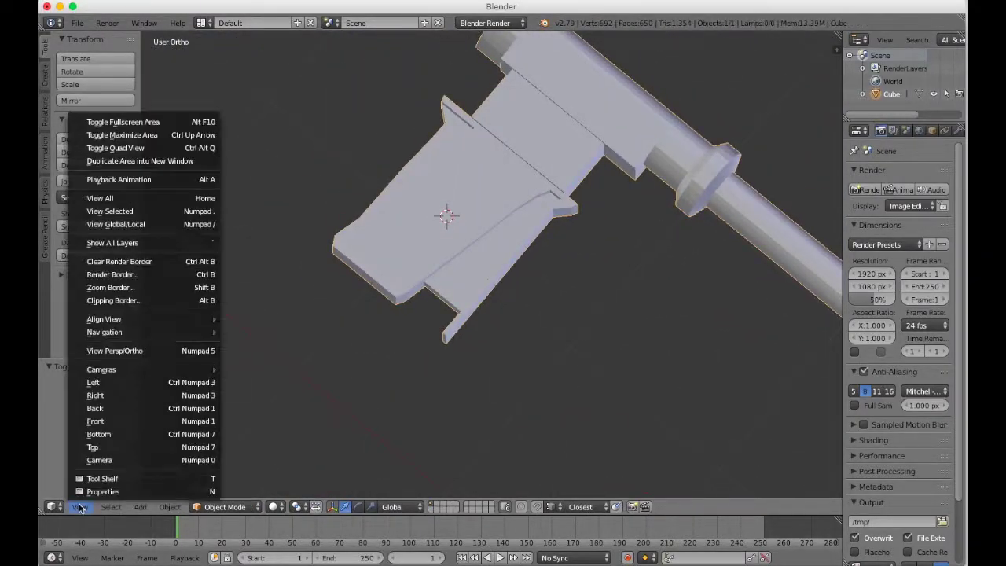
left_click(108, 445)
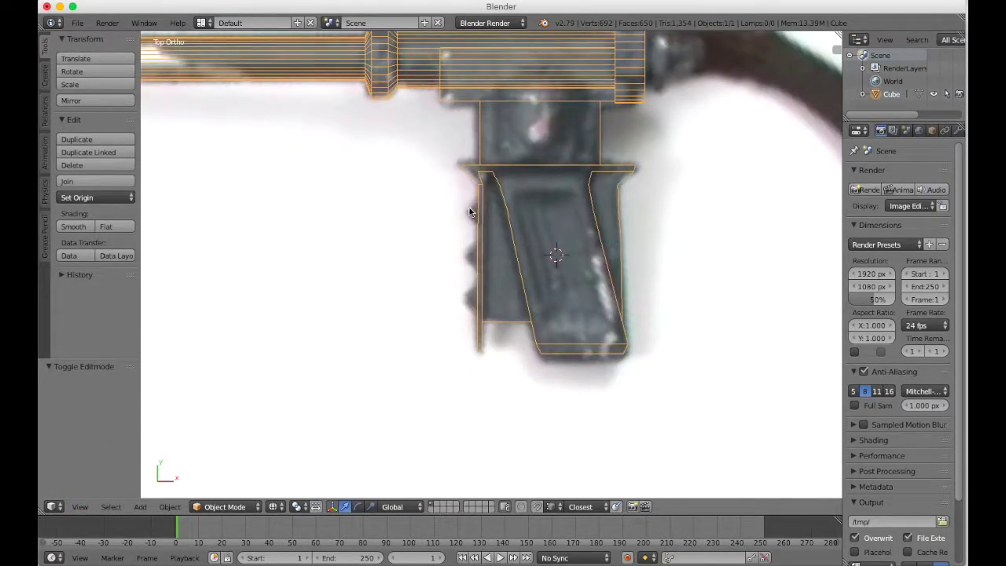
scroll(478, 333, "down", 2)
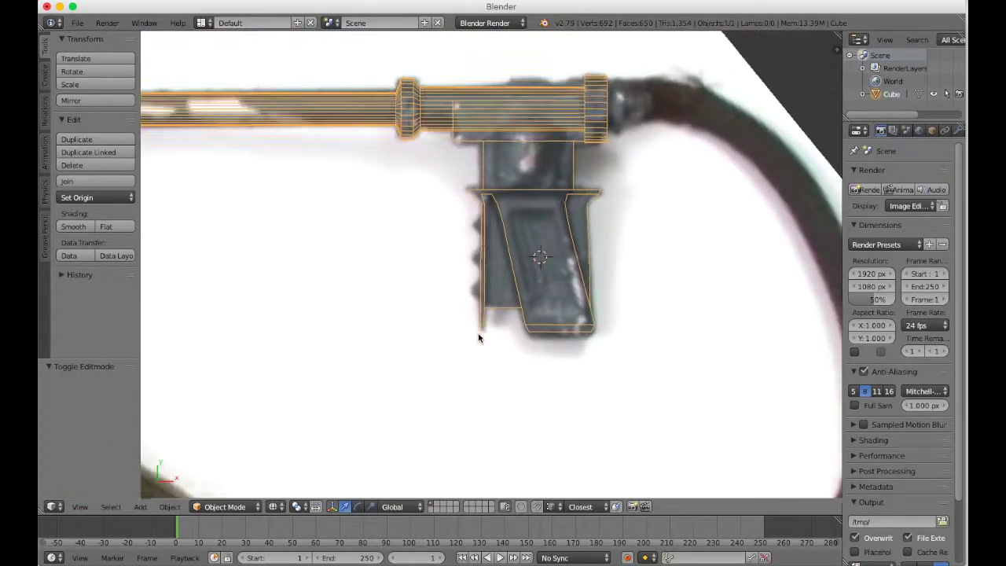
scroll(478, 334, "up", 4)
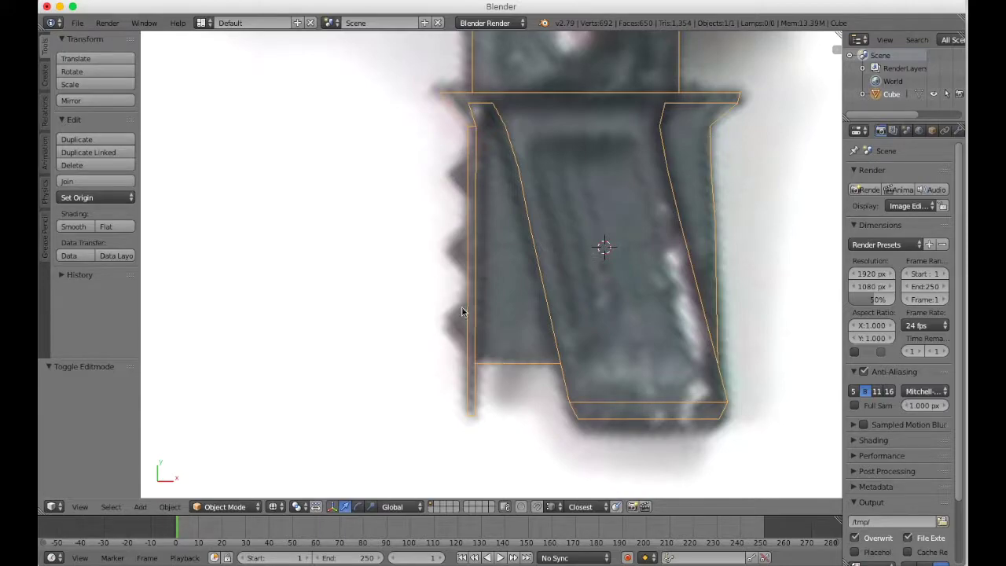
scroll(500, 379, "down", 8)
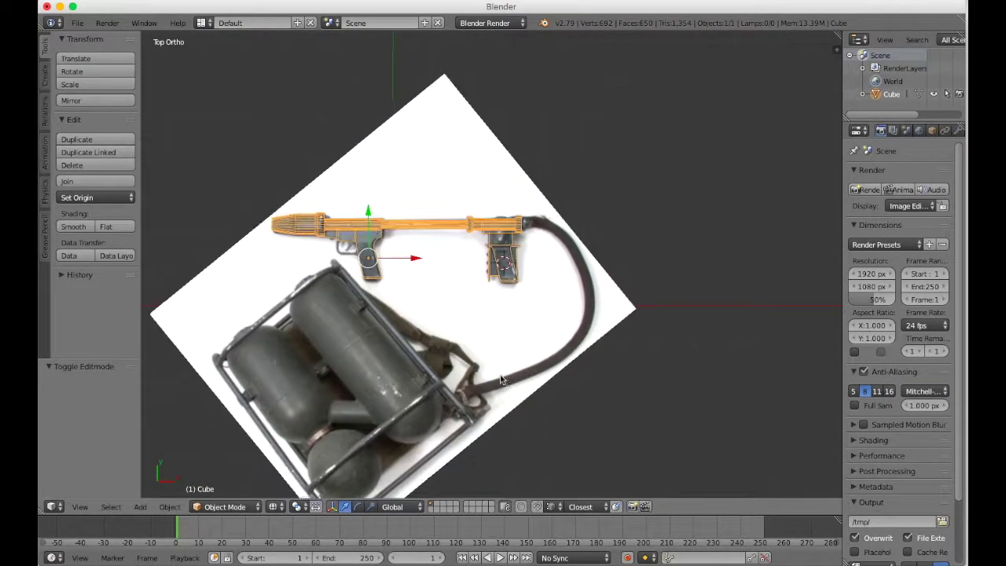
scroll(500, 379, "up", 4)
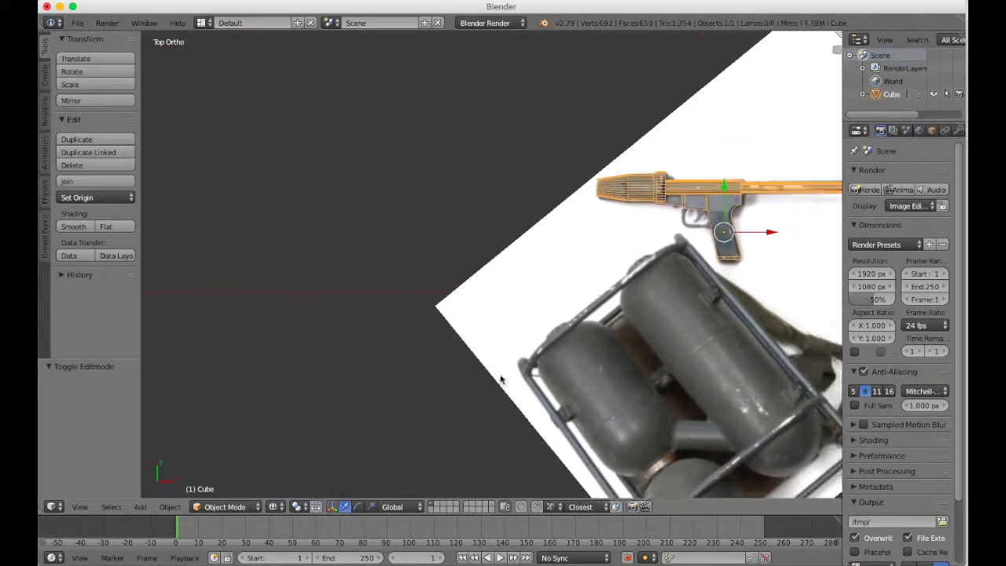
scroll(500, 379, "down", 2)
scroll(500, 379, "up", 4)
scroll(411, 294, "up", 4)
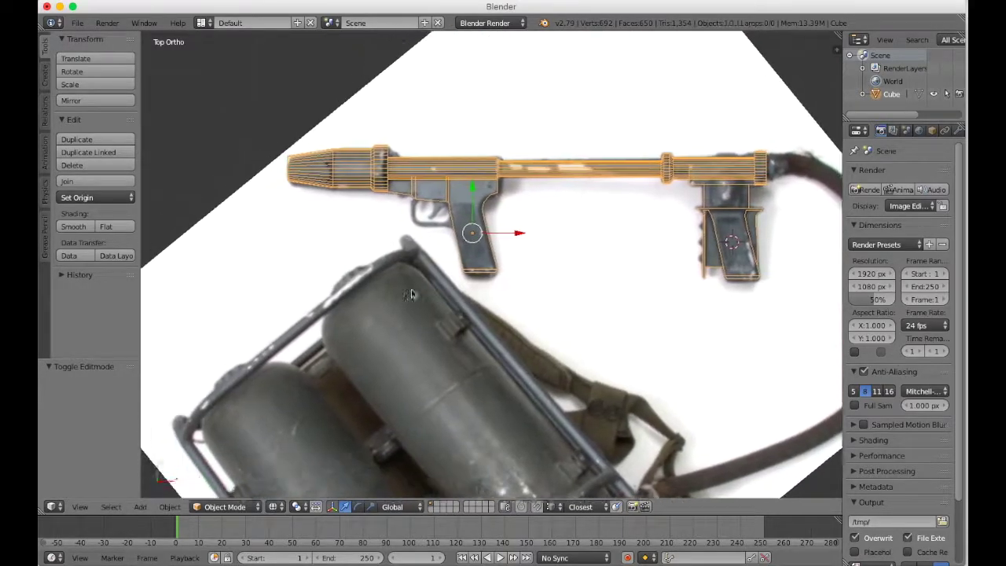
scroll(411, 294, "up", 8)
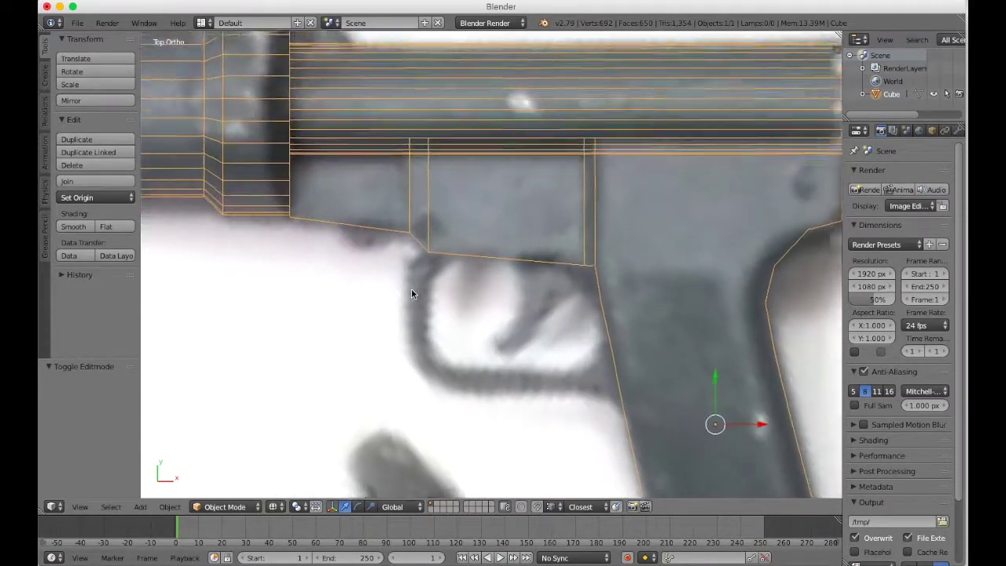
scroll(411, 292, "up", 1)
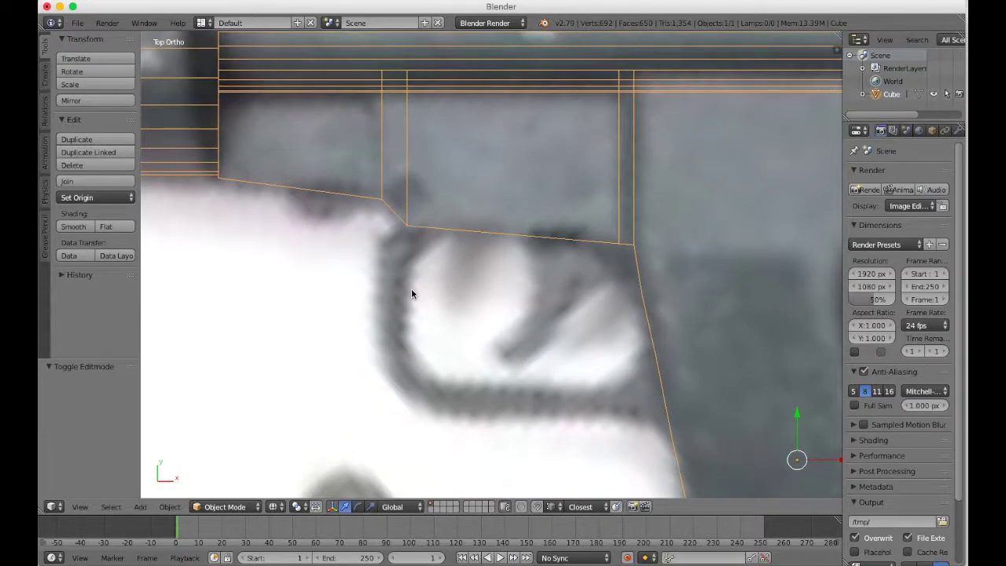
key("Tab")
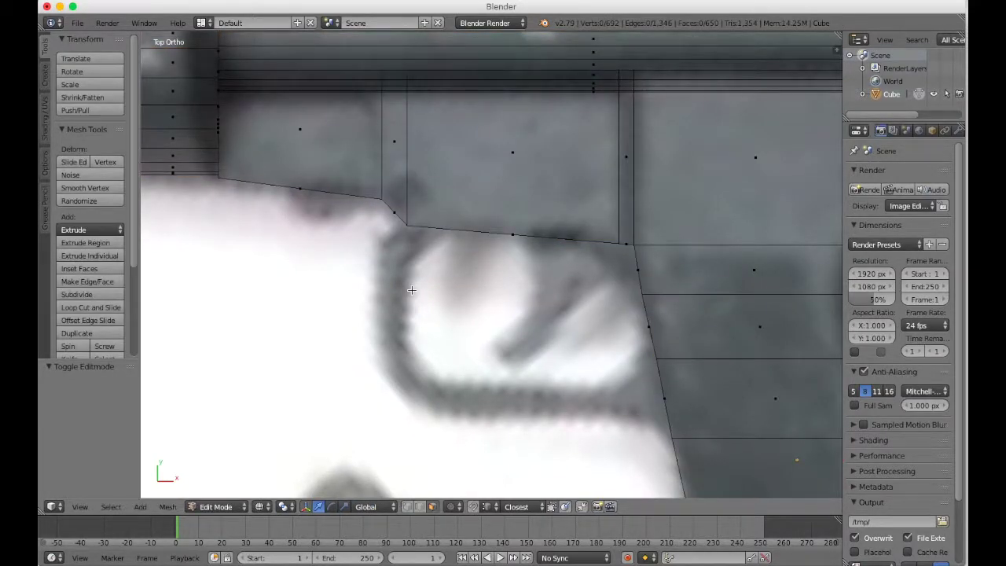
key("a")
scroll(412, 290, "down", 7)
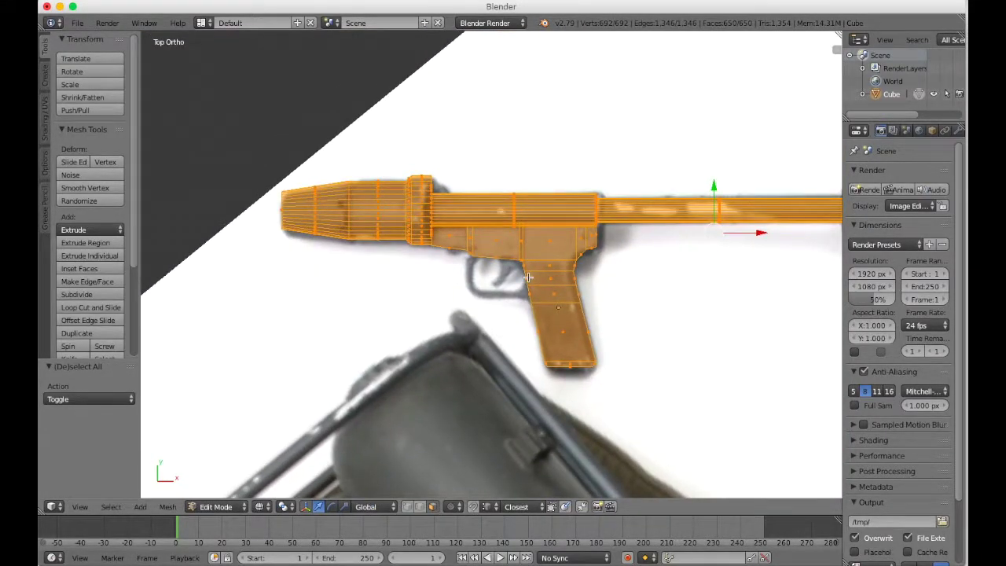
scroll(529, 276, "down", 5, "ctrl")
key("Tab")
scroll(529, 277, "down", 5, "ctrl")
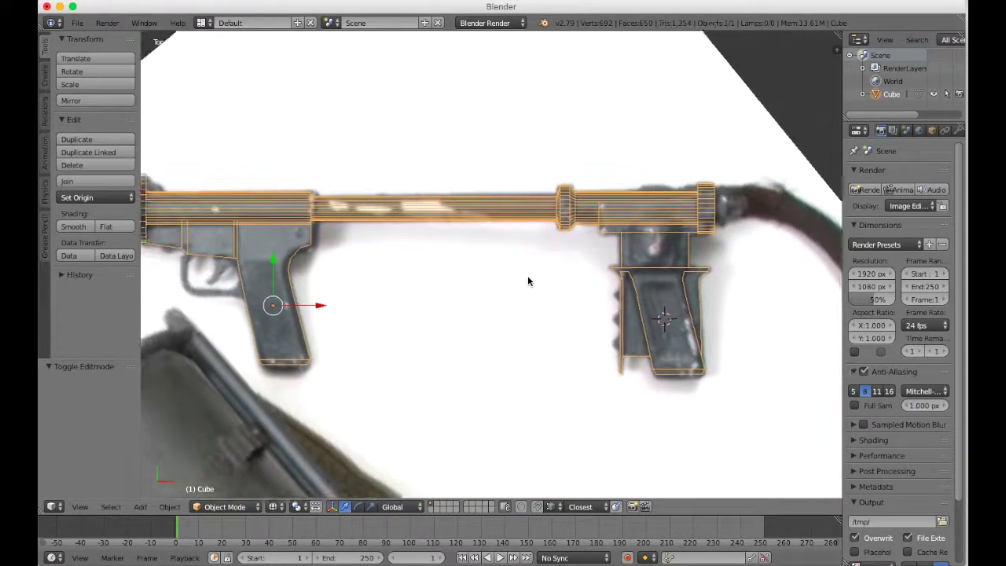
Step: Extrude the face on the trigger-side grip's front edge, level with the trigger guard's lower bar, about 0.098 outward in top view
key("KP_7")
scroll(528, 275, "up", 4)
key("Tab")
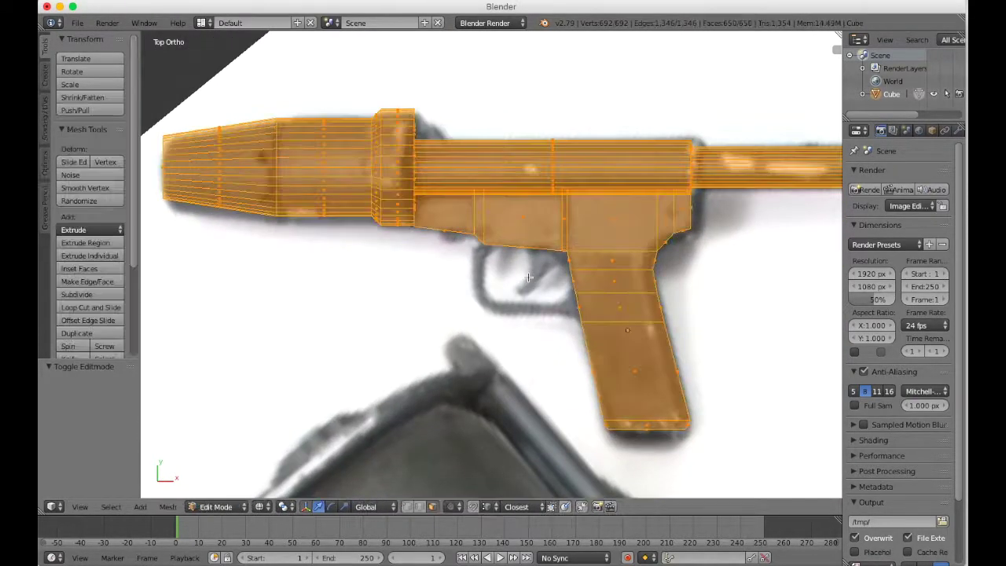
scroll(528, 277, "up", 5)
key("a")
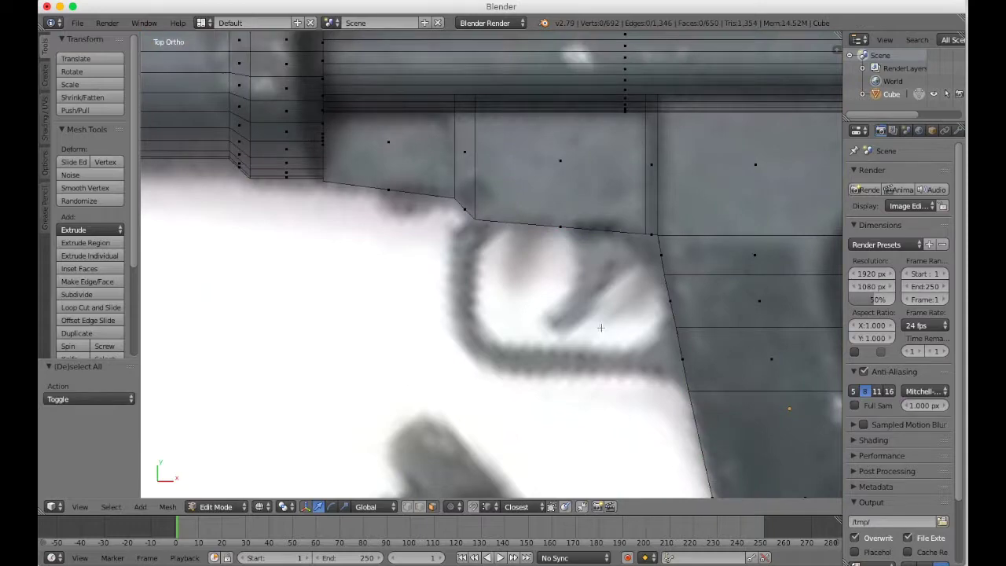
key("c")
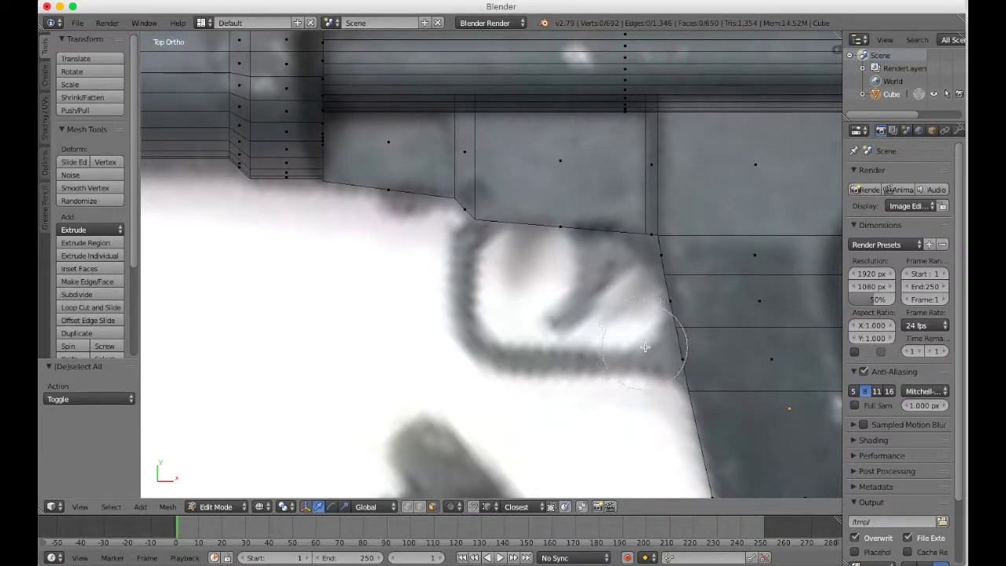
left_click(654, 360)
right_click(655, 360)
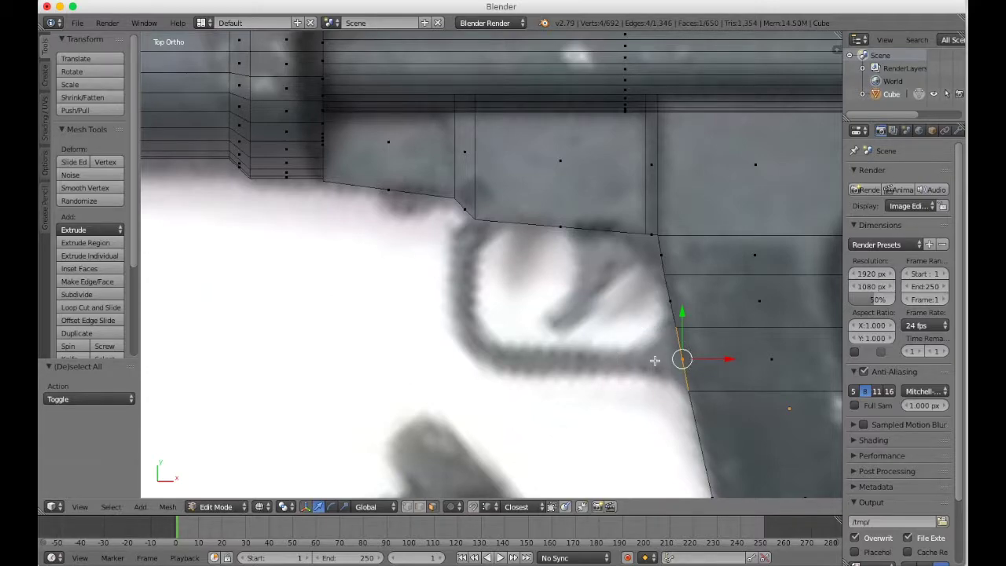
key("e")
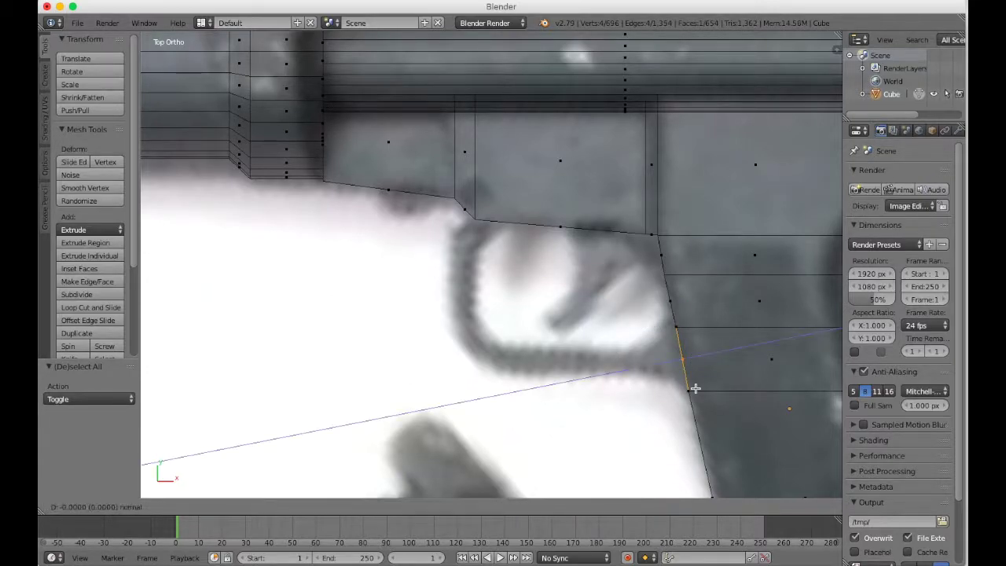
left_click(656, 395)
Step: Scale the extruded end face to about 0.326 along Y, flatten it to 0 along X, and shift it 0.014 along Y
key("s")
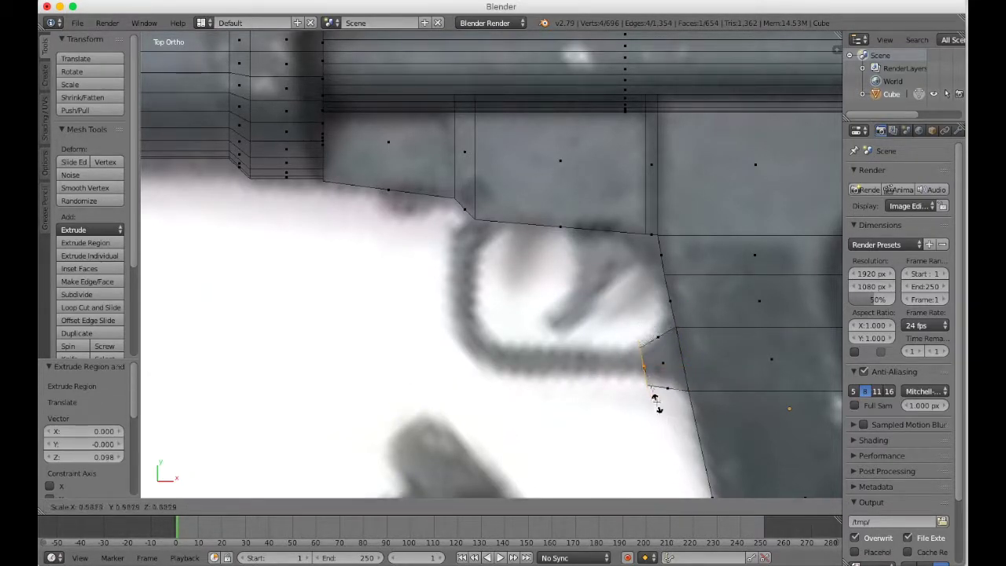
key("y")
left_click(647, 384)
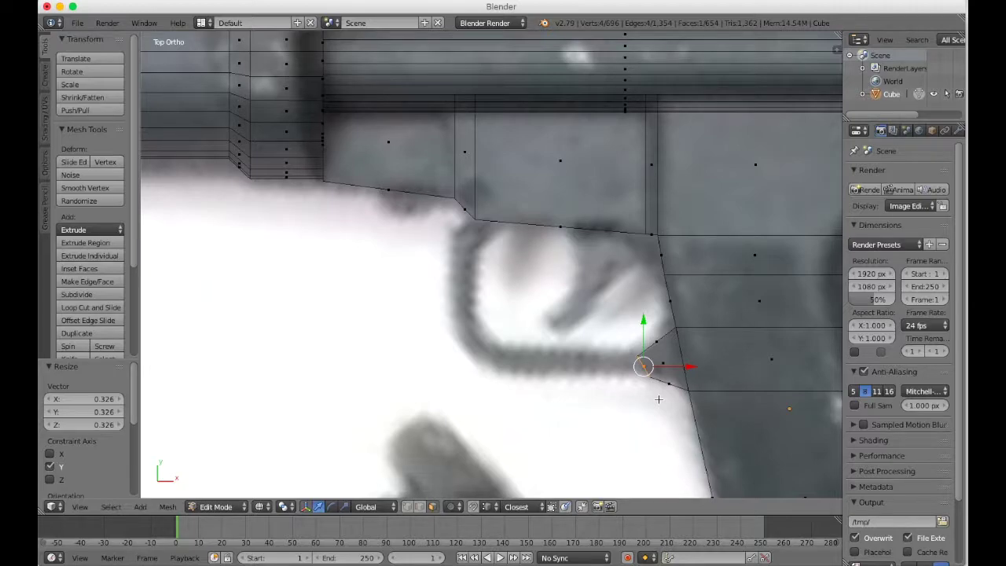
type("sx0")
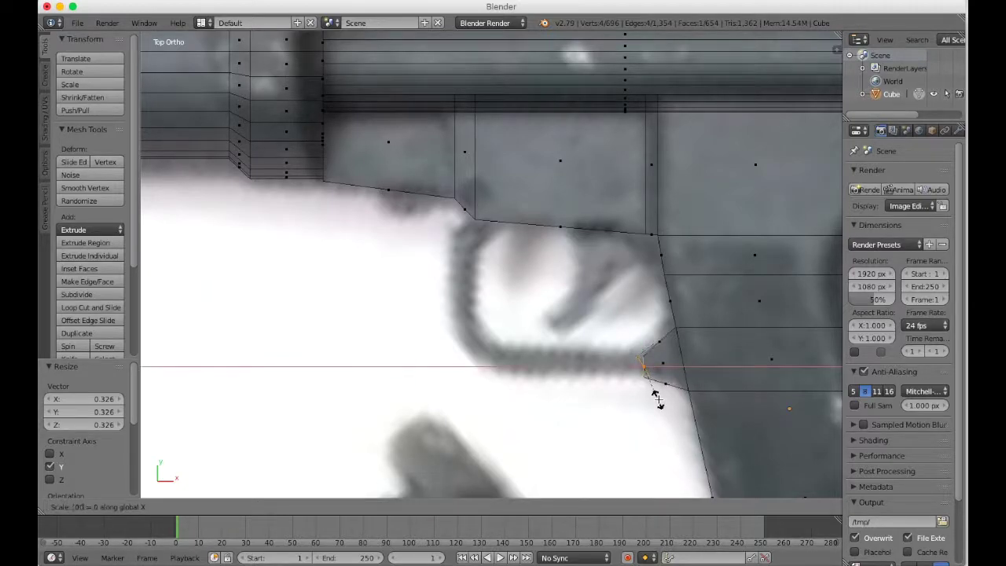
key("Return")
key("g")
key("y")
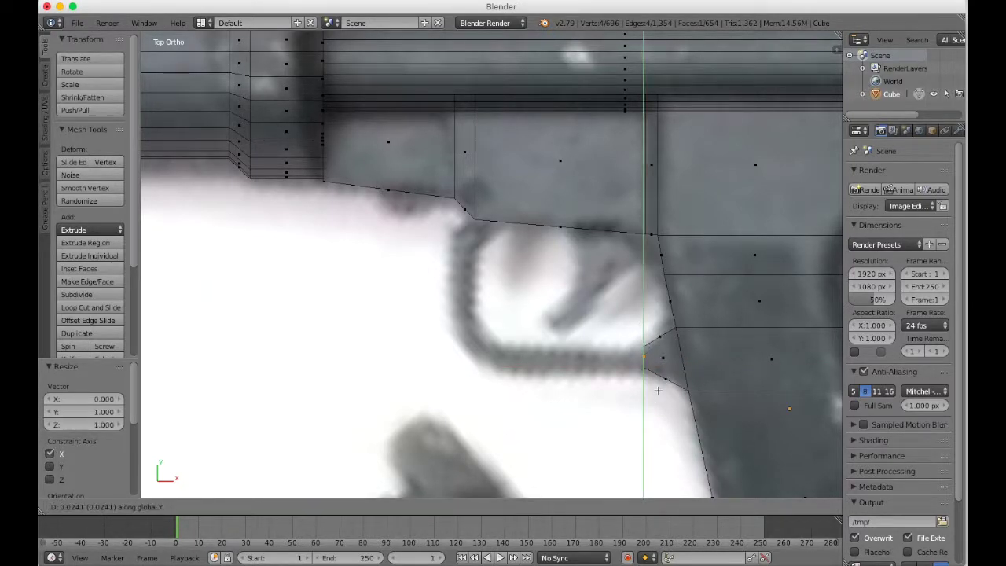
left_click(657, 393)
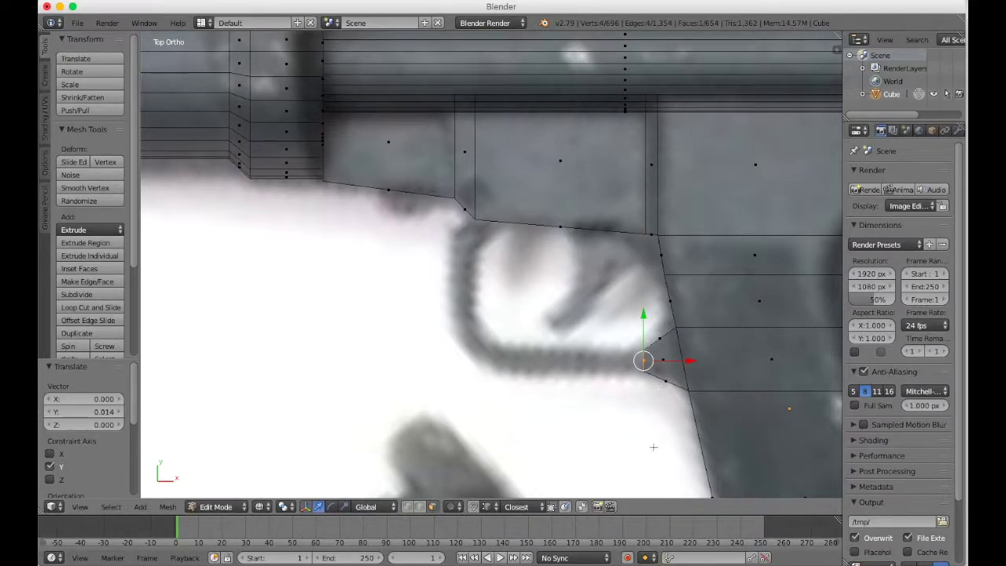
Step: Extrude the trigger guard's lower bar about 0.36, and add a corner segment offset about -0.117 on X and 0.109 on Y
key("e")
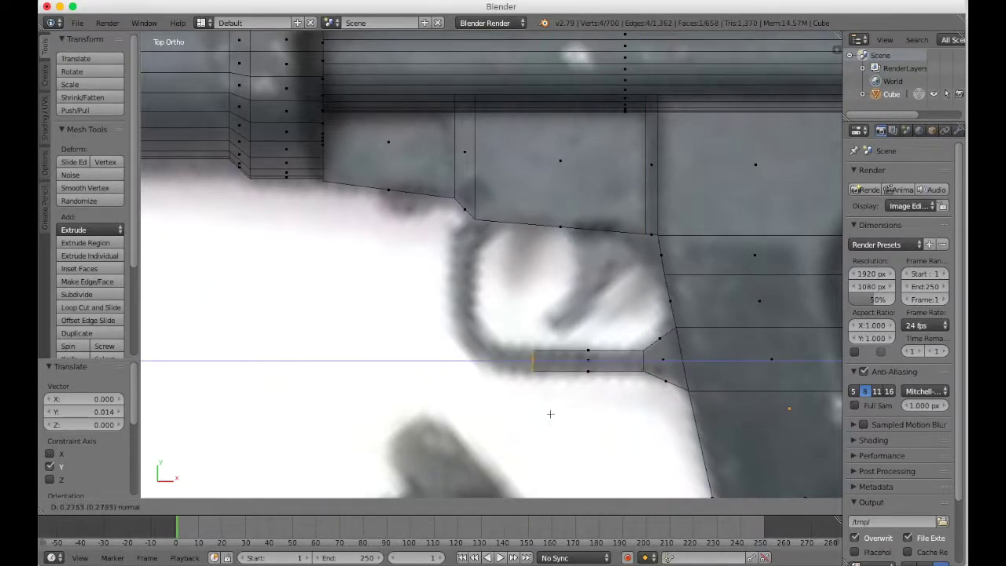
left_click(524, 412)
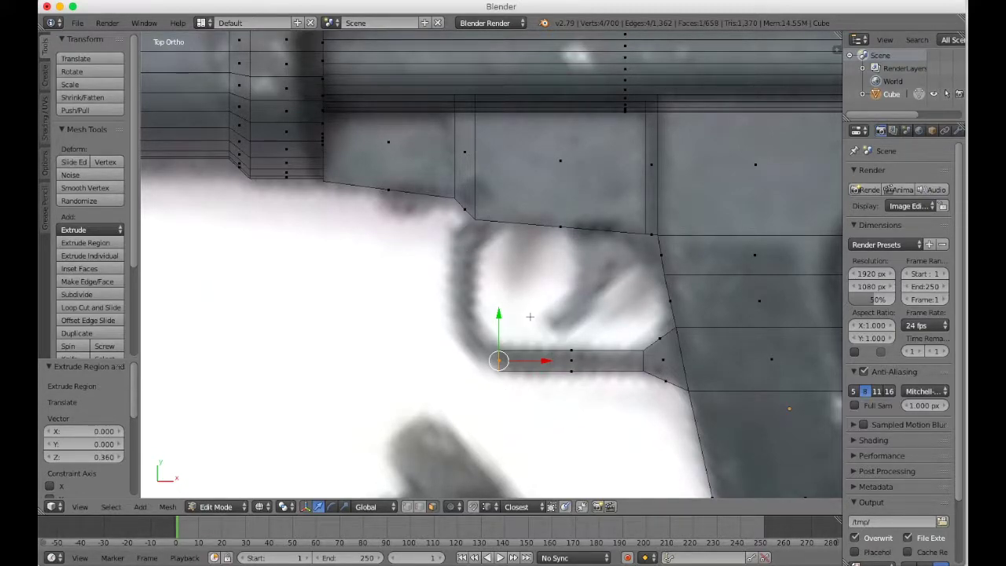
key("e")
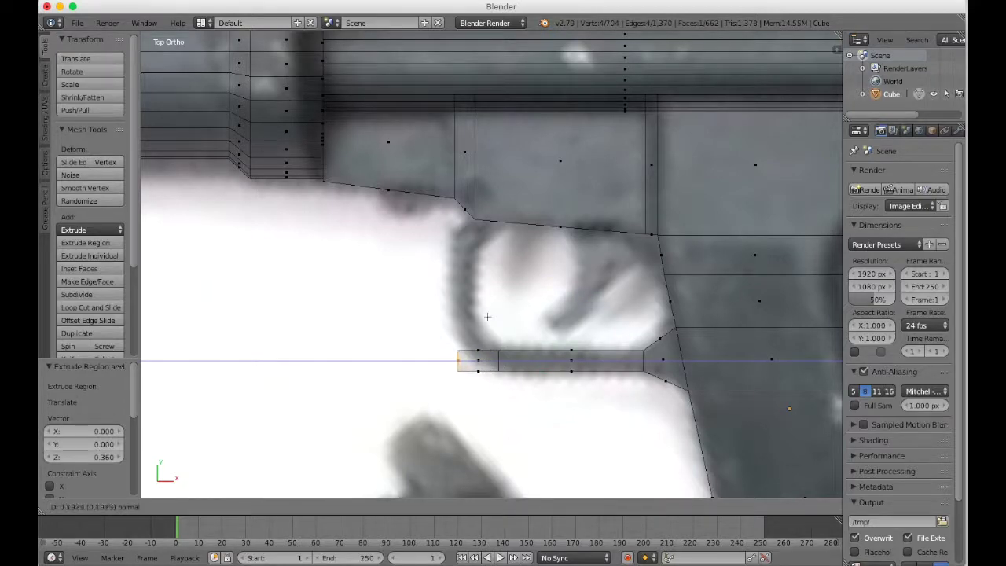
right_click(486, 317)
key("g")
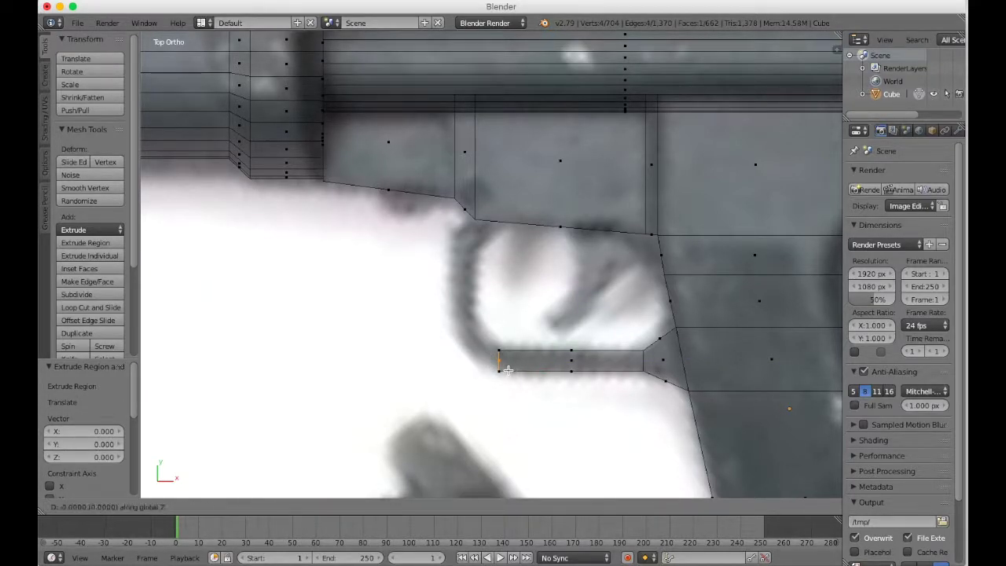
key("x")
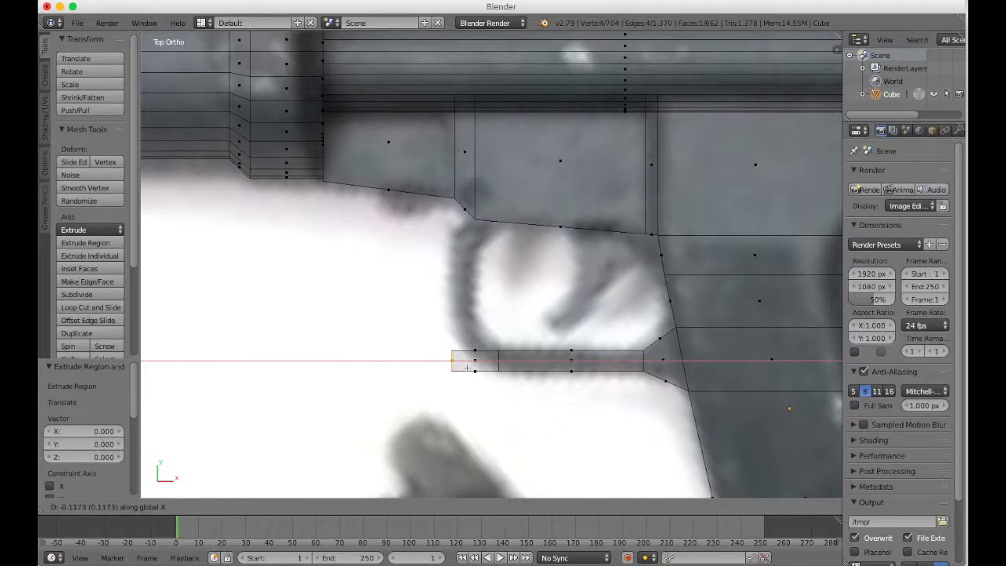
left_click(466, 367)
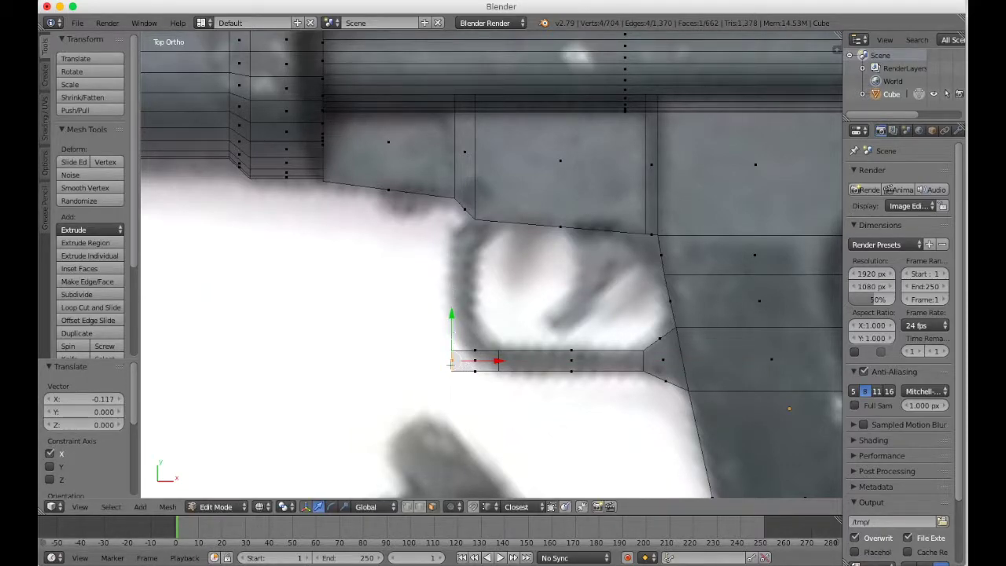
key("g")
key("z")
key("y")
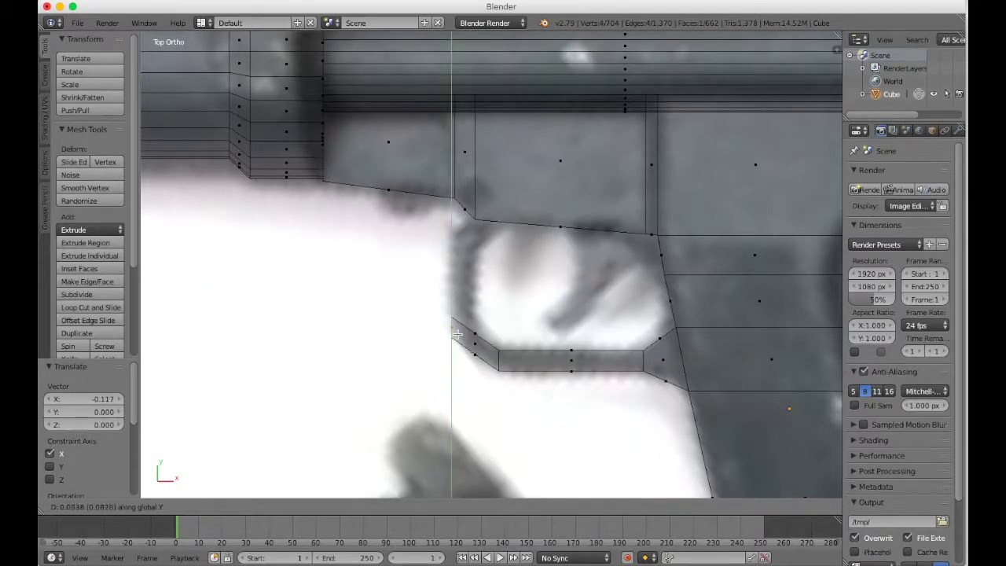
left_click(460, 326)
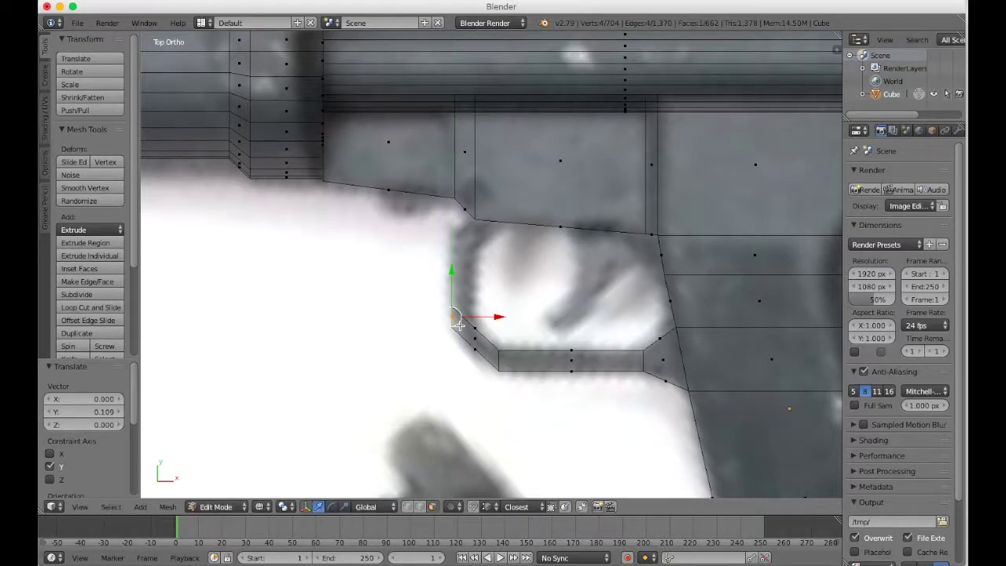
Step: Rotate the corner segment's end face -90° about Z and shift it about 0.021 along X
key("r")
key("y")
key("x")
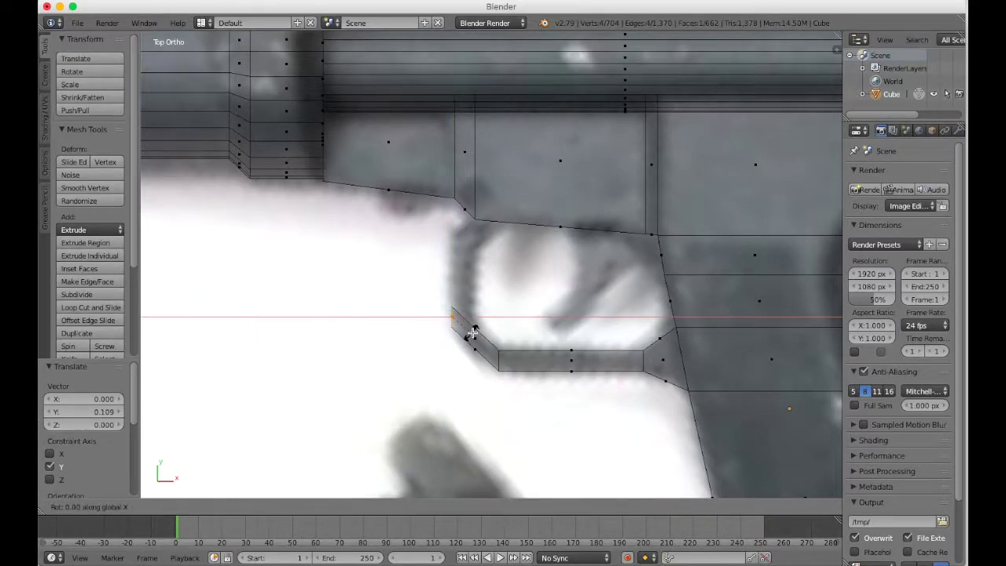
key("z")
type("-90")
key("Return")
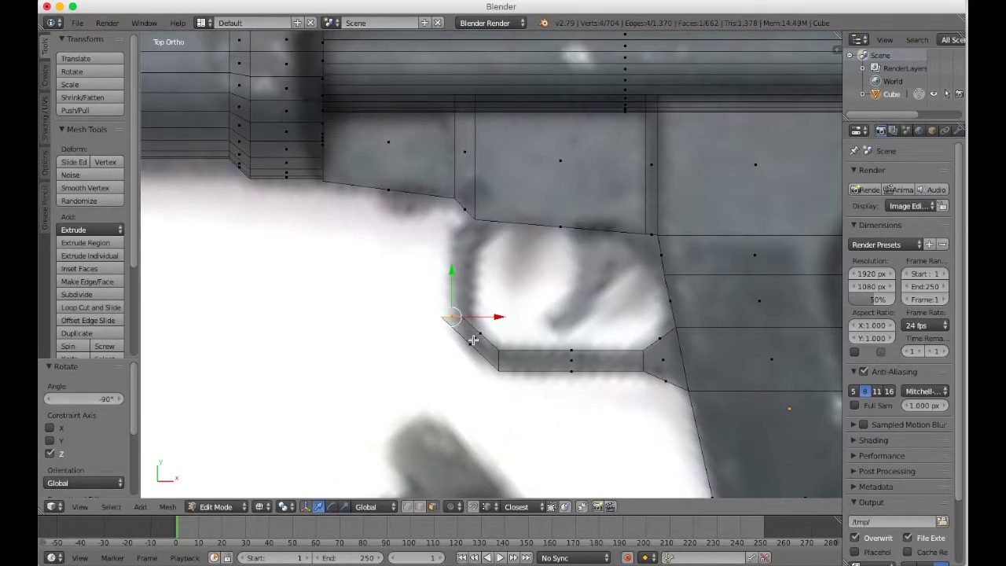
key("g")
key("x")
left_click(489, 338)
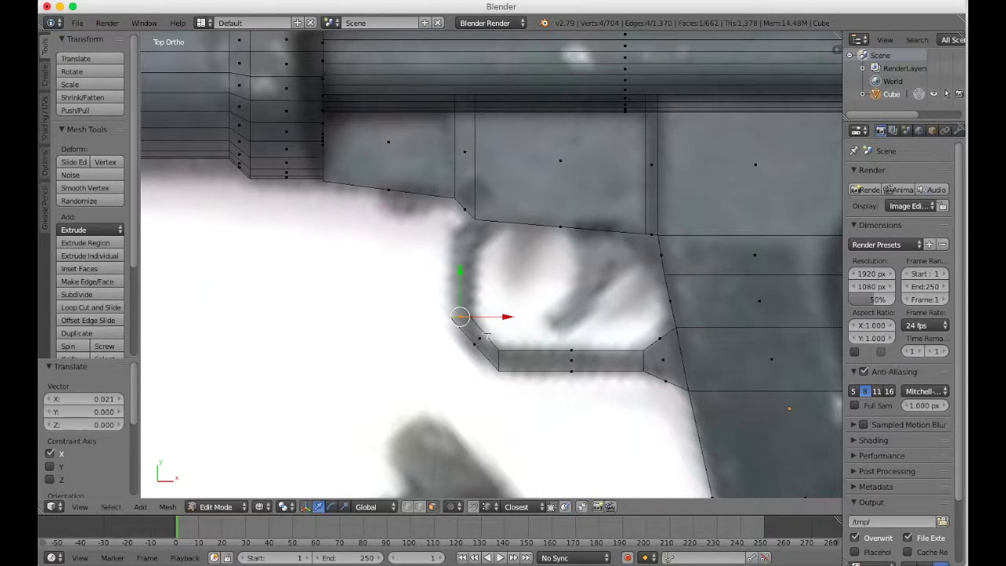
Step: Add one centred loop cut across the trigger guard's diagonal corner segment
key("a")
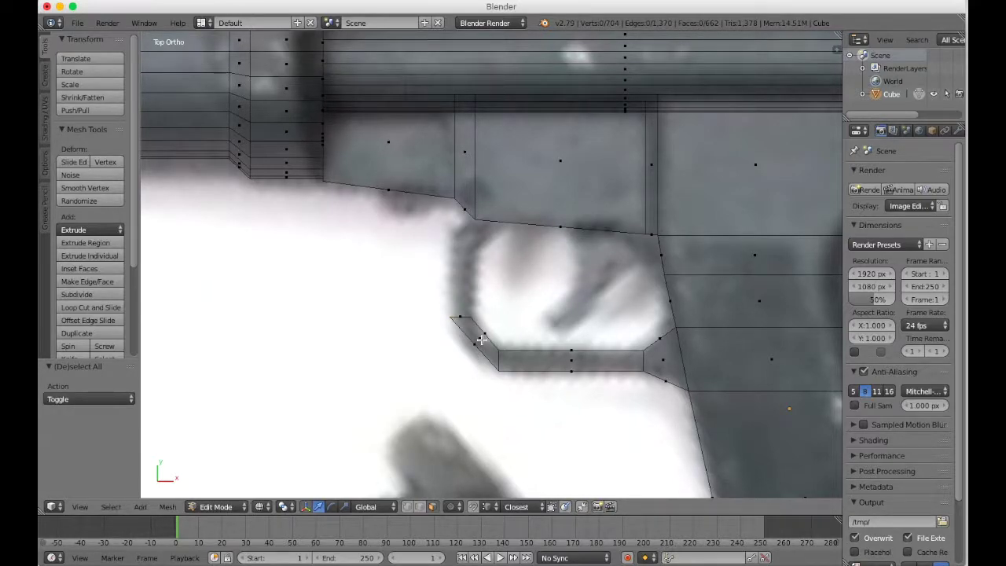
key("ctrl+r")
left_click(481, 339)
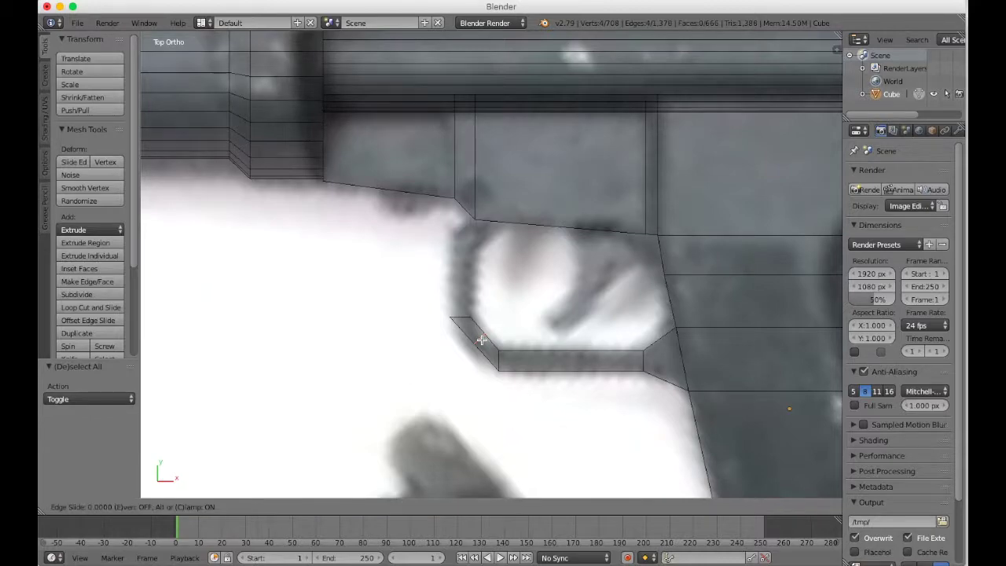
left_click(481, 339)
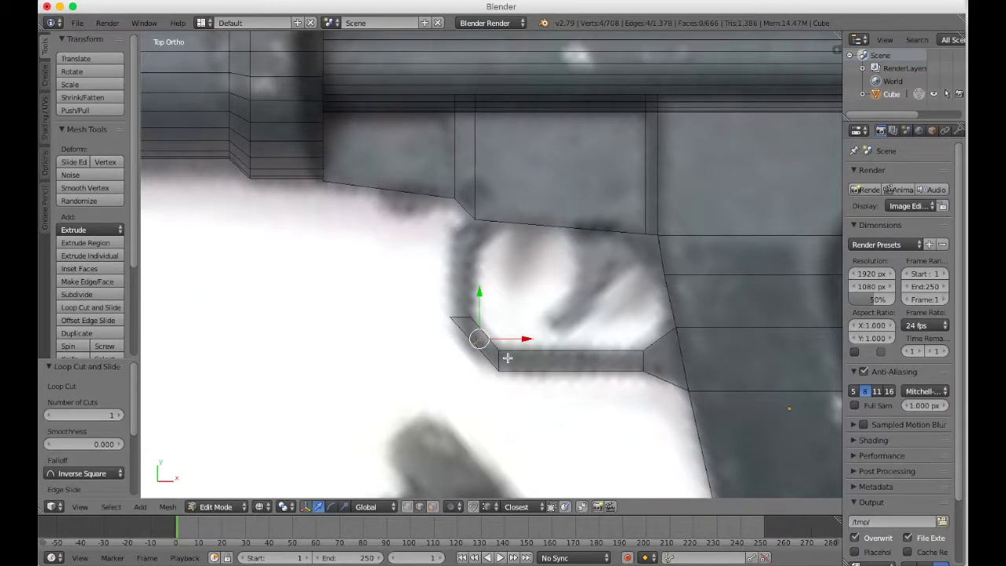
Step: Reposition the new loop along Y and X so the guard's corner follows the rounded bend in the reference photo
key("g")
key("z")
key("y")
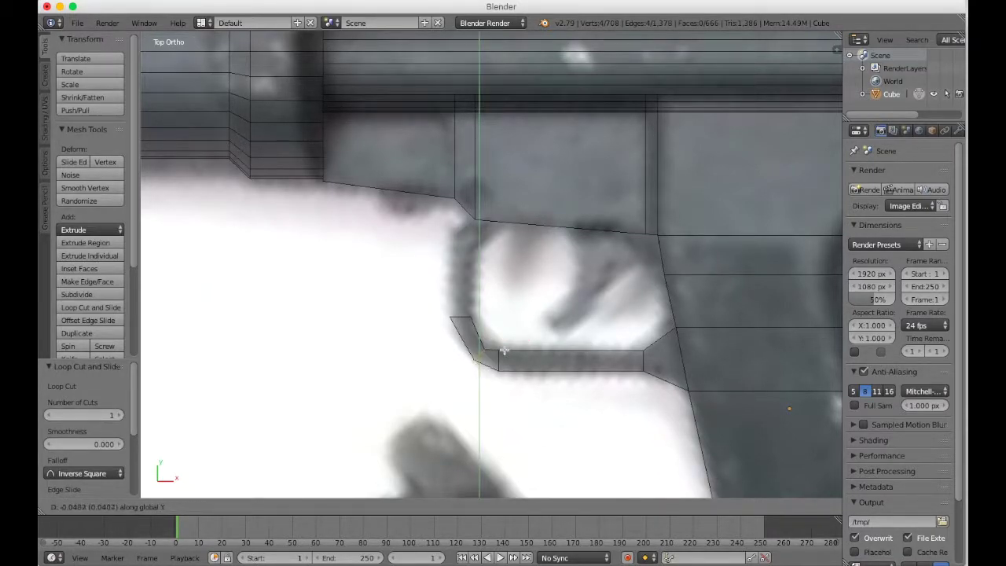
left_click(494, 344)
key("g")
key("x")
key("y")
left_click(498, 338)
key("g")
key("x")
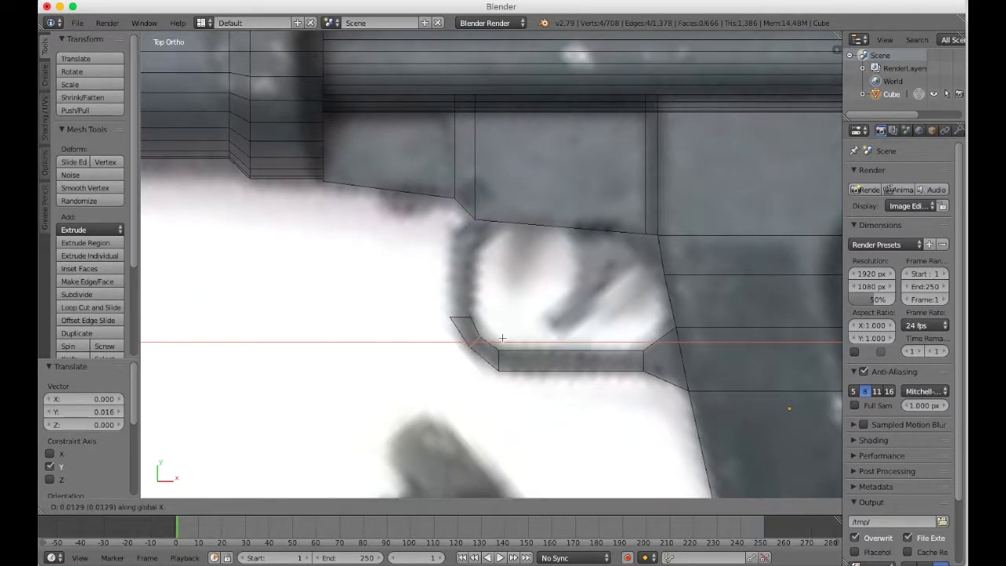
left_click(502, 339)
Step: Select the end face above the rounded corner in face mode and extrude it about 0.18 upward as the guard's front bar
key("a")
left_click(434, 507)
key("v")
key("c")
left_click(459, 288)
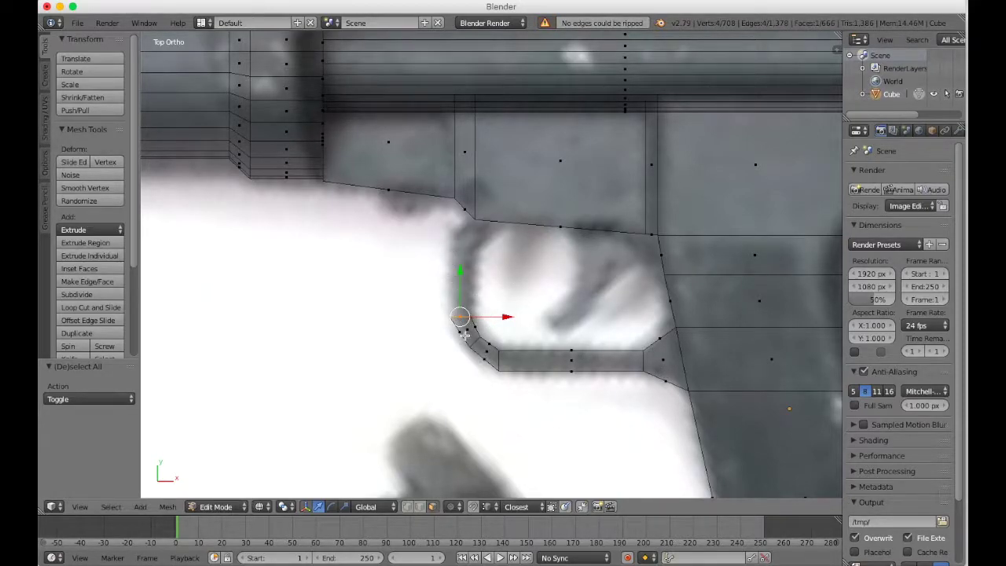
key("e")
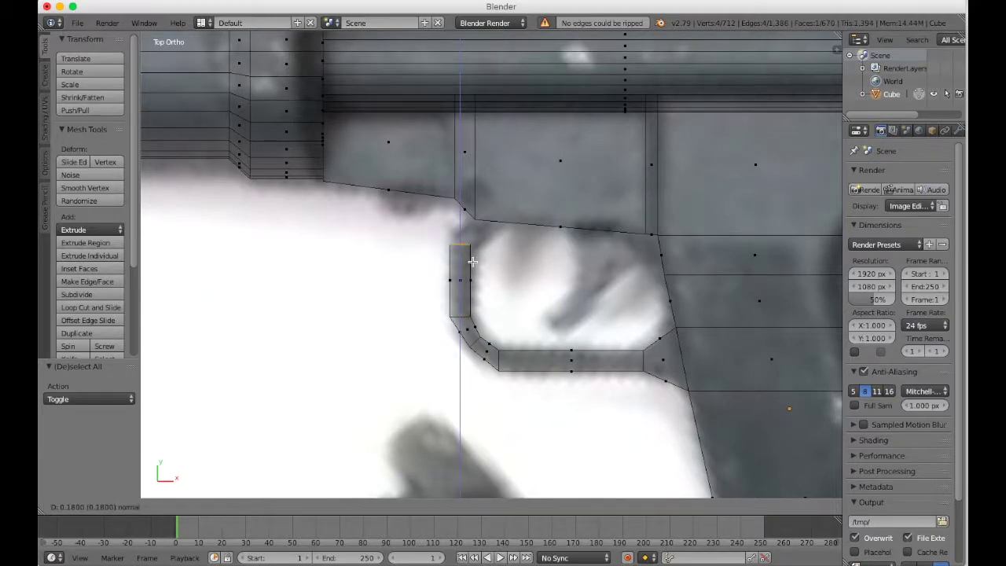
left_click(473, 261)
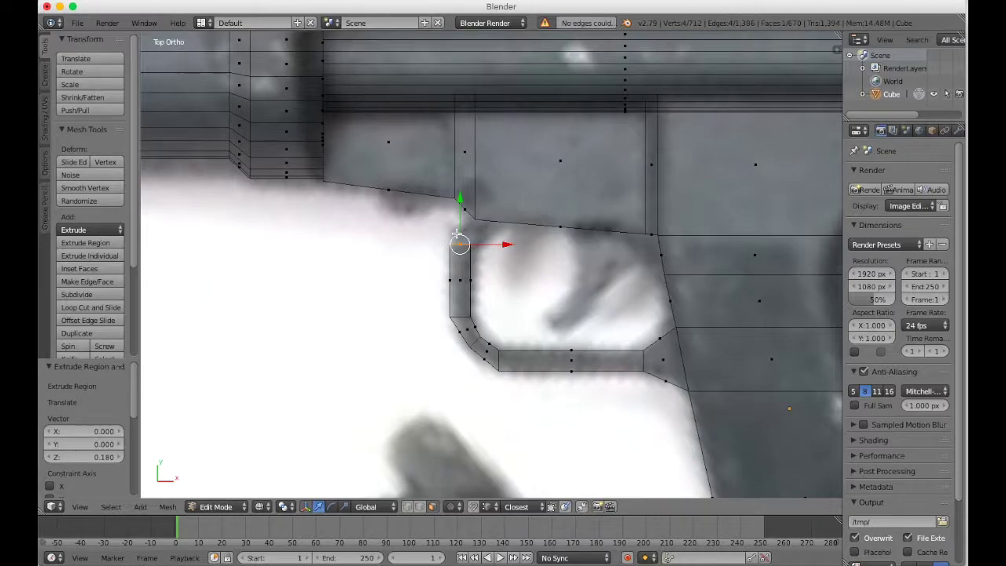
Step: Rotate the front bar's top face about -40.3° around Z and extrude it about 0.149 diagonally into the gun body
key("e")
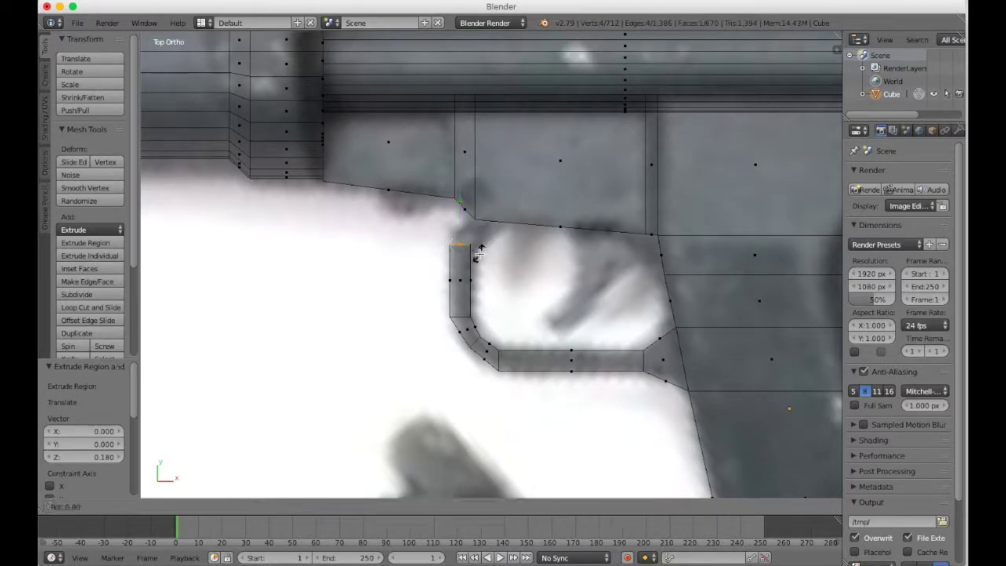
key("z")
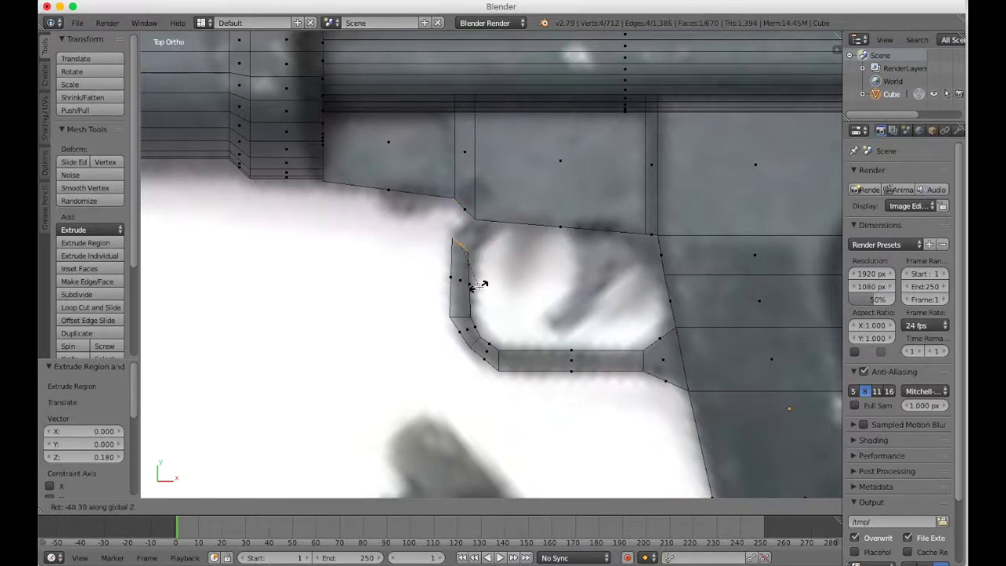
left_click(477, 286)
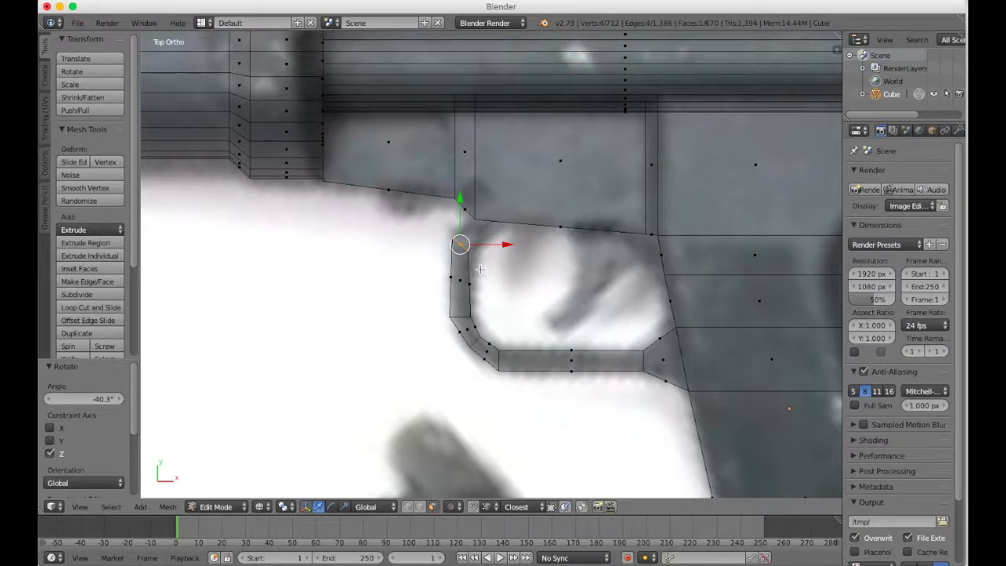
key("e")
left_click(517, 244)
Step: Delete the guard's end face where the diagonal bar enters the gun body
key("z")
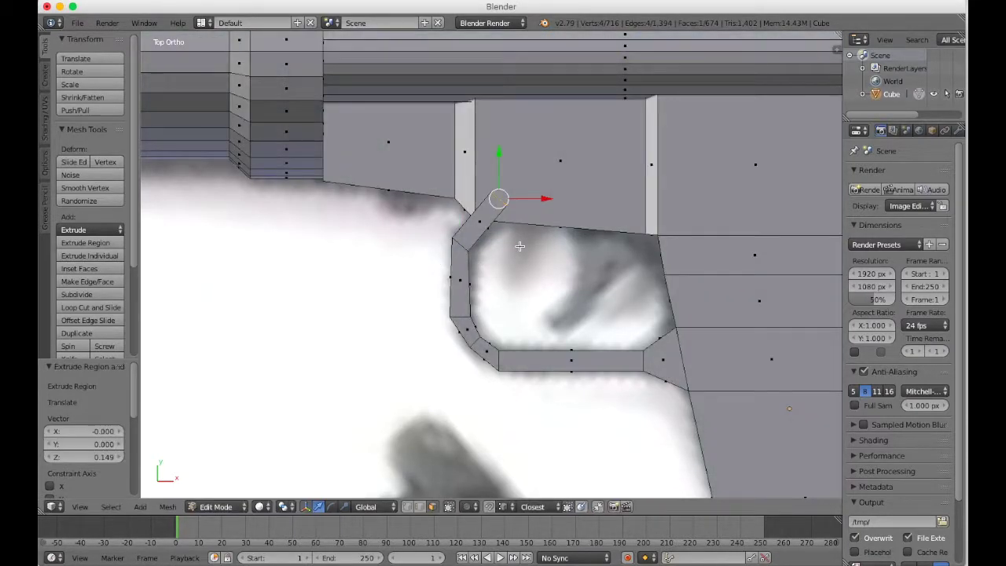
scroll(498, 242, "down", 10)
scroll(498, 242, "right", 8)
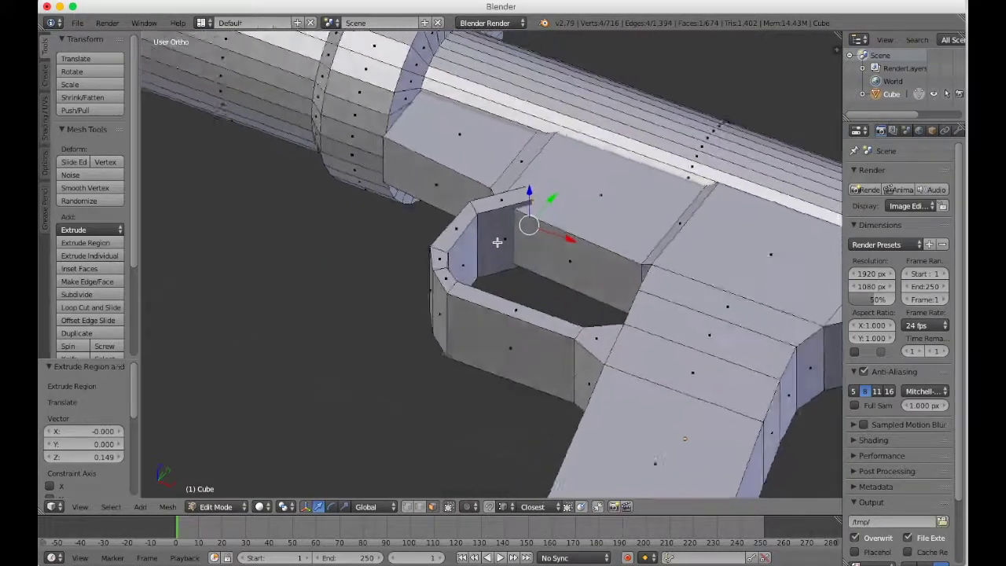
scroll(498, 242, "left", 10)
scroll(498, 242, "right", 6)
key("z")
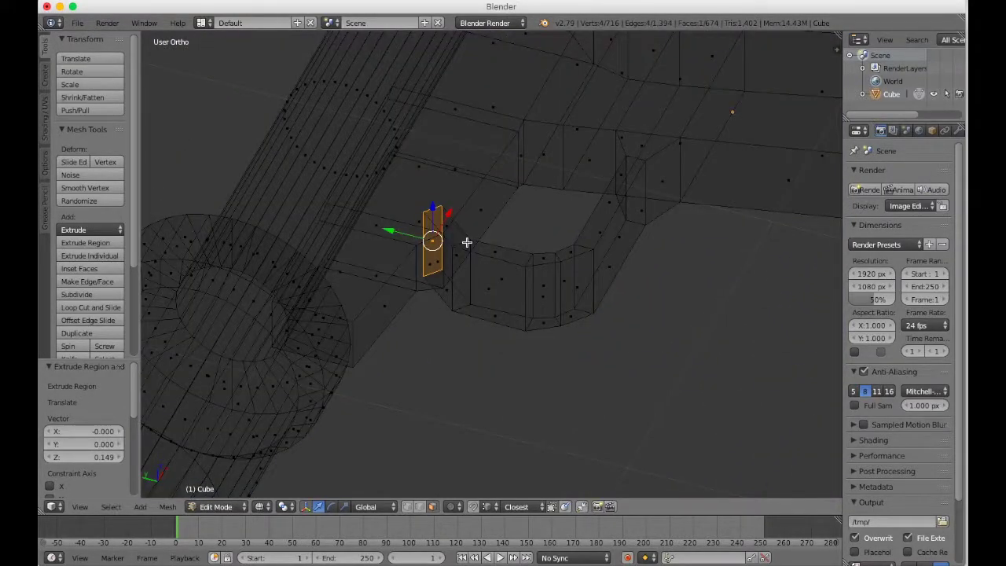
key("x")
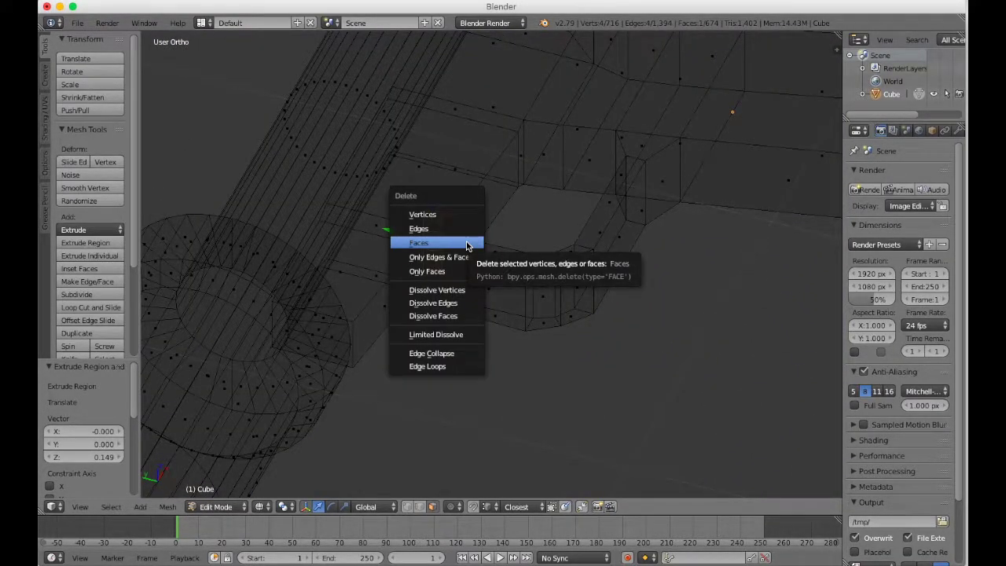
left_click(467, 246)
key("z")
right_click(464, 245, "alt")
scroll(464, 244, "right", 3)
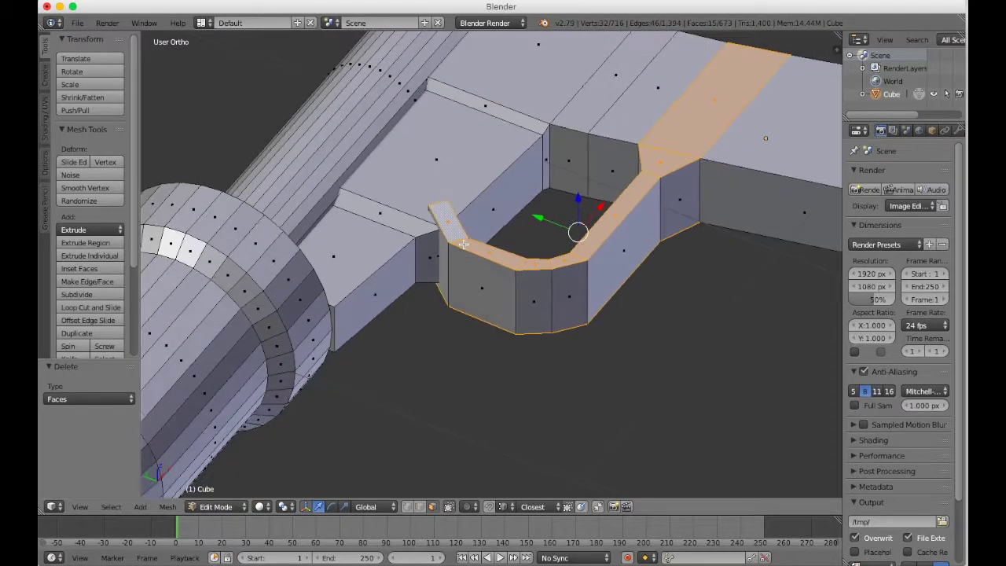
key("a")
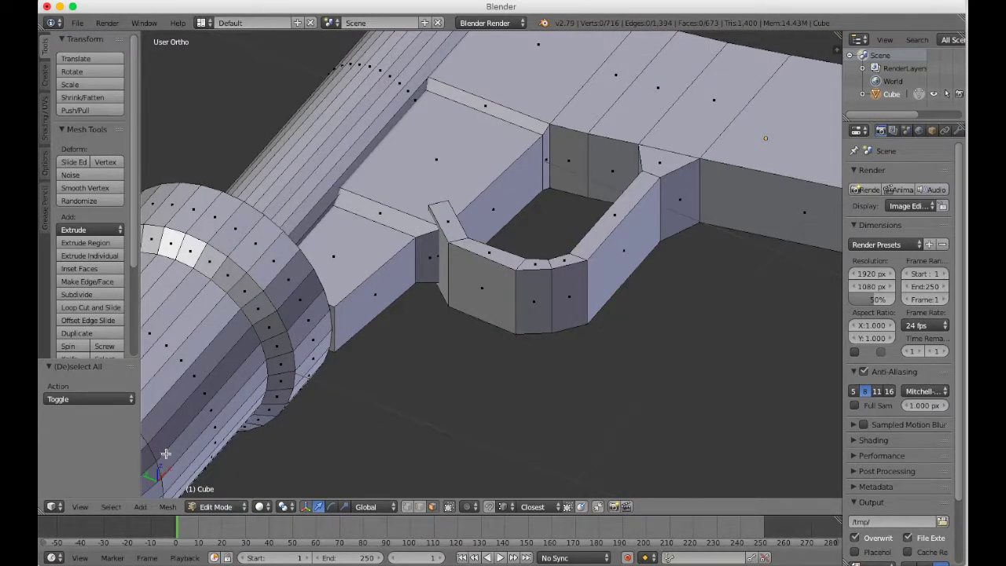
Step: Box-select the trigger guard's upper and lower faces, excluding the flared faces joining the grip, and scale them to about 0.688 along Z
left_click(80, 507)
left_click(92, 445)
key("b")
left_click_drag(668, 358, 468, 264)
key("b")
key("b")
key("b")
key("b")
left_click_drag(475, 230, 482, 218)
key("z")
scroll(482, 218, "down", 10)
scroll(482, 218, "down", 1)
key("z")
right_click(684, 231, "shift")
right_click(684, 308, "shift")
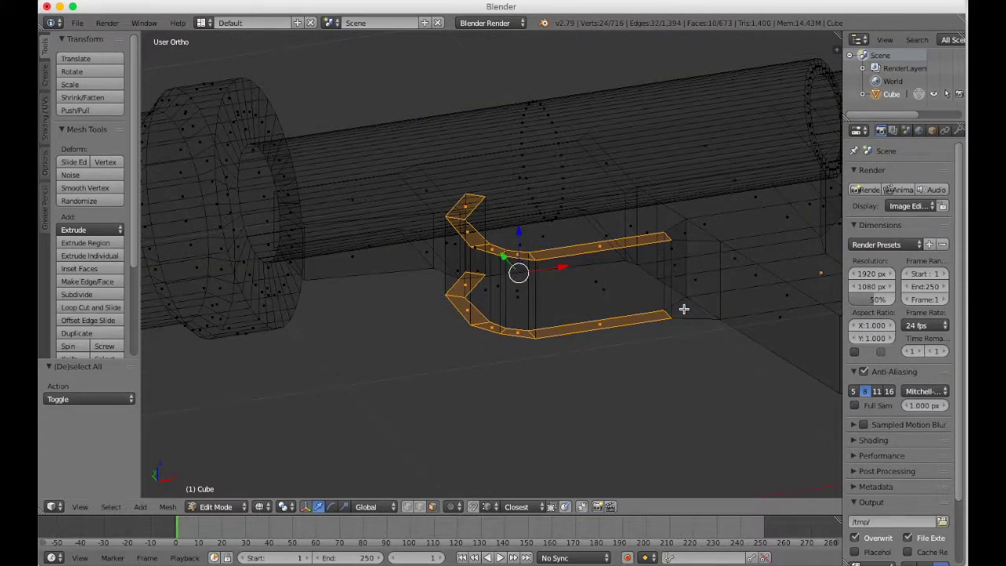
key("z")
key("s")
key("z")
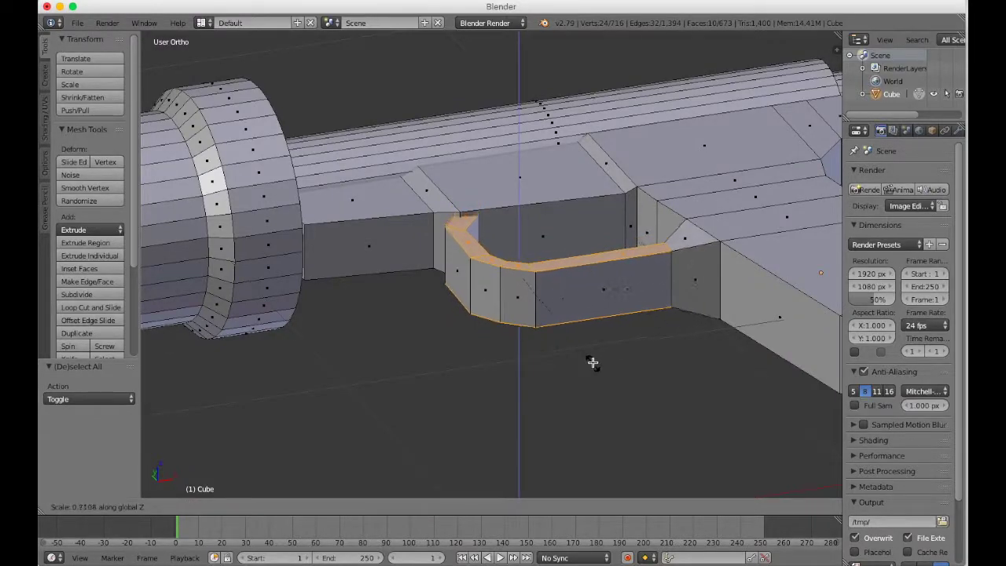
left_click(592, 362)
key("z")
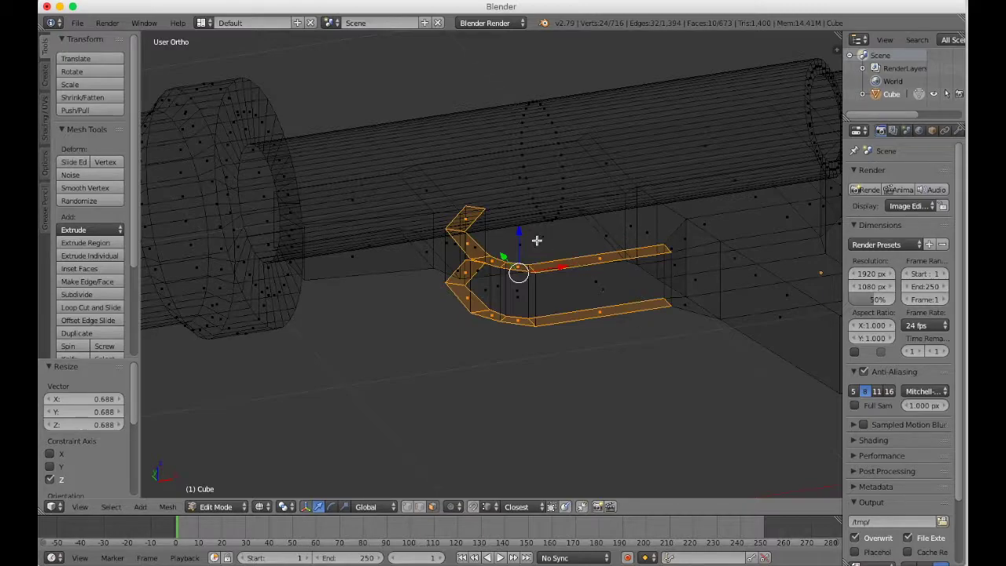
key("z")
Step: Examine the narrowed trigger guard from several sides in object mode, with nothing selected, and return to edit mode
scroll(537, 239, "up", 5)
key("a")
key("Tab")
scroll(537, 240, "down", 3)
scroll(537, 240, "up", 10)
scroll(536, 240, "up", 8)
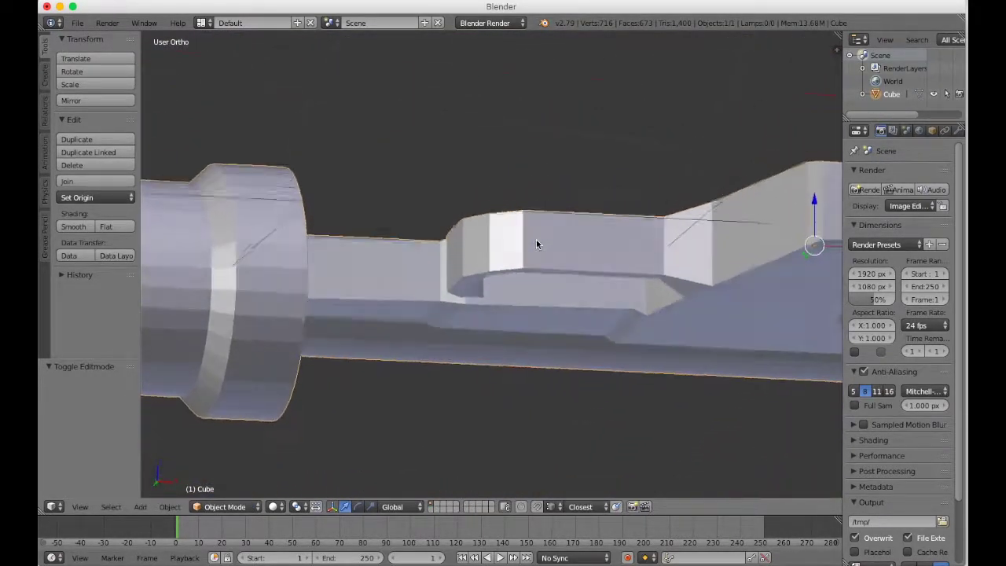
key("Tab")
scroll(536, 239, "up", 5)
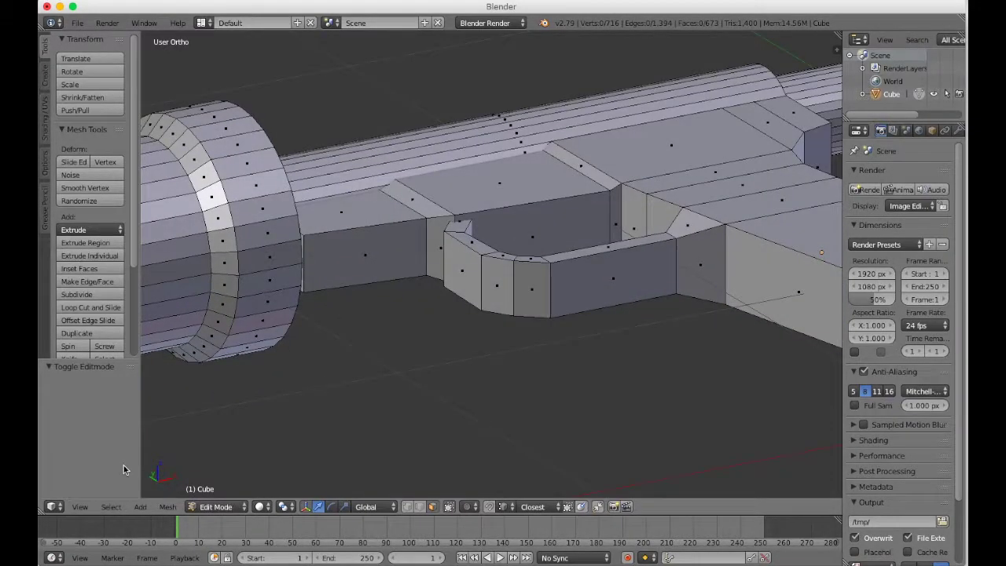
Step: Place the 3D cursor in top view at the trigger's base in the reference photo, just below the gun body
left_click(79, 506)
left_click(94, 450)
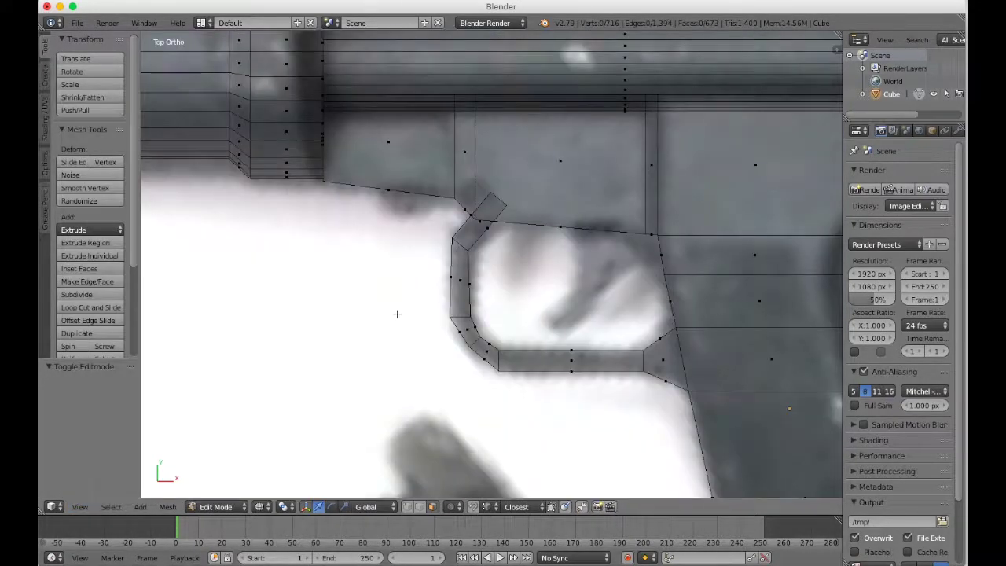
scroll(404, 314, "up", 2)
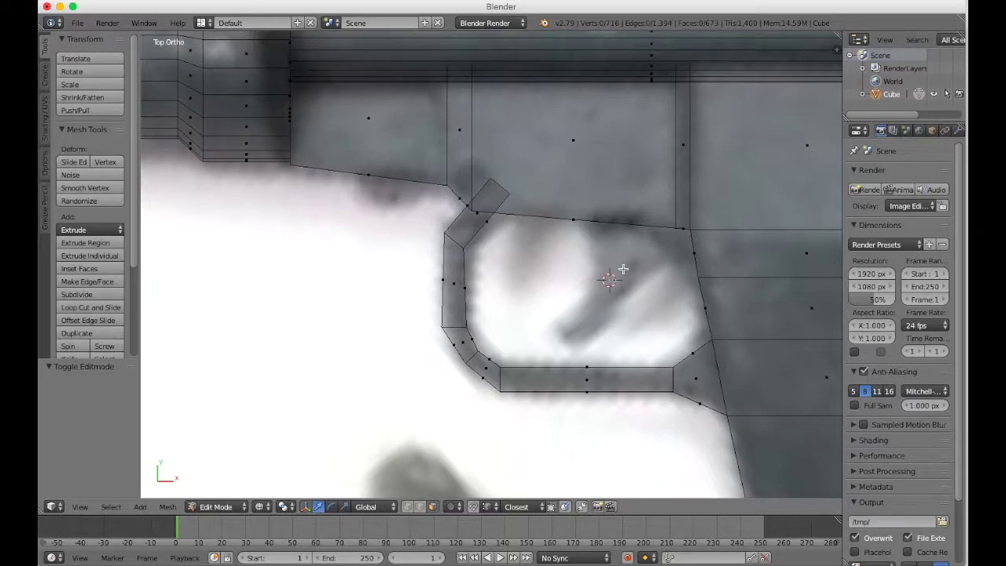
left_click(617, 260)
left_click(627, 253)
left_click(633, 244)
left_click(629, 247)
key("shift+a")
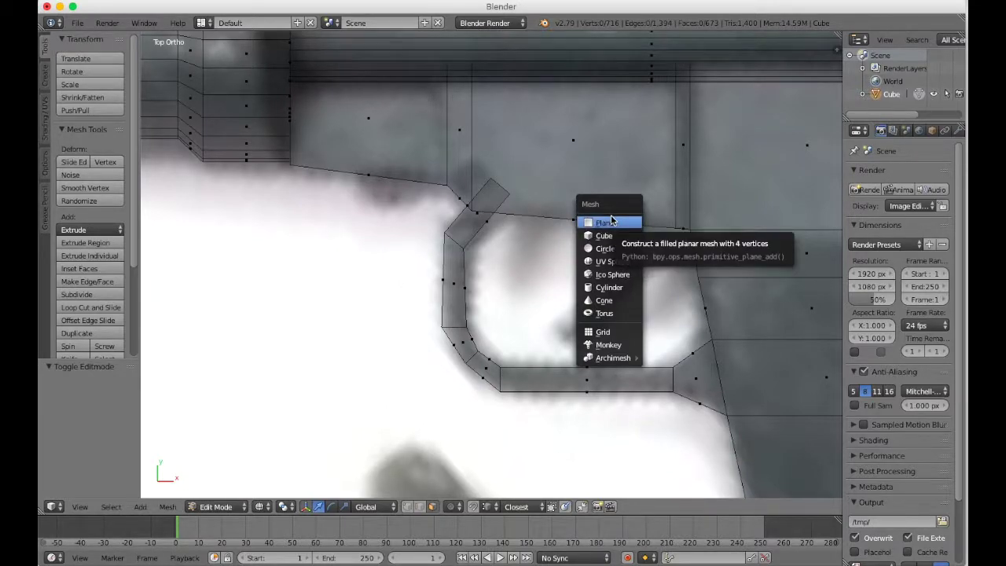
left_click(607, 222)
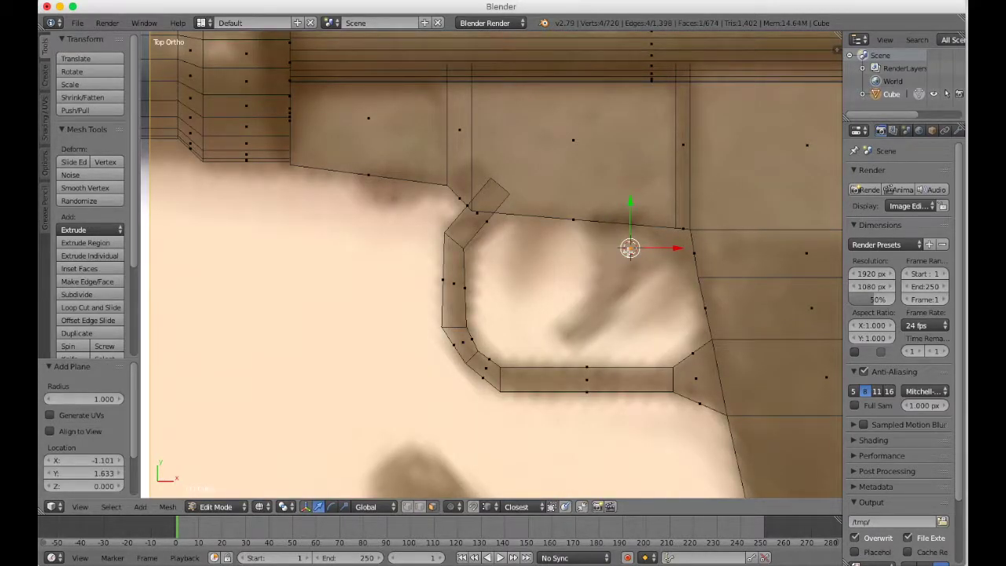
key("ctrl+z")
Step: Add a cube at the 3D cursor and scale it uniformly to about 0.051 as the trigger's base
key("shift+a")
left_click(628, 265)
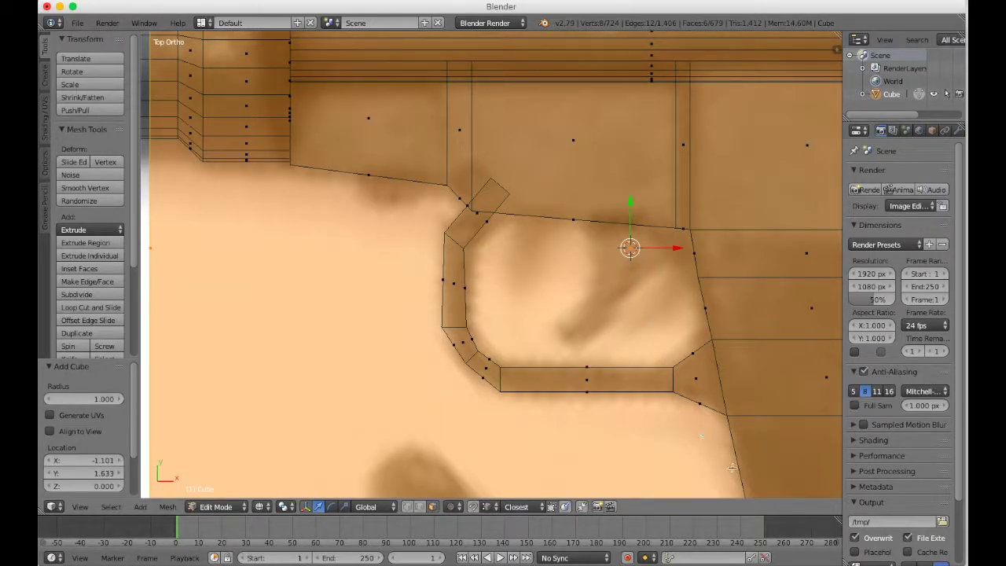
key("s")
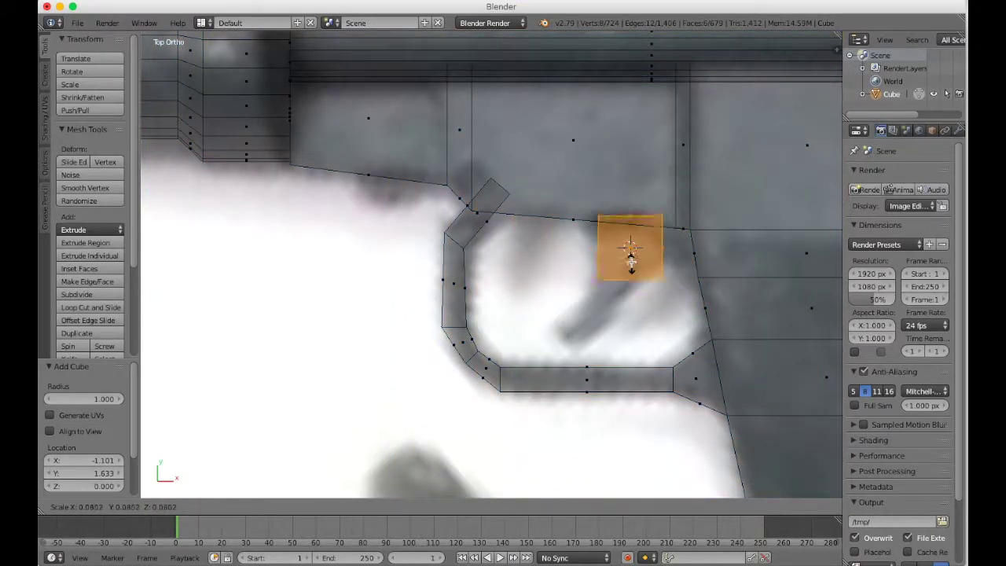
left_click(629, 260)
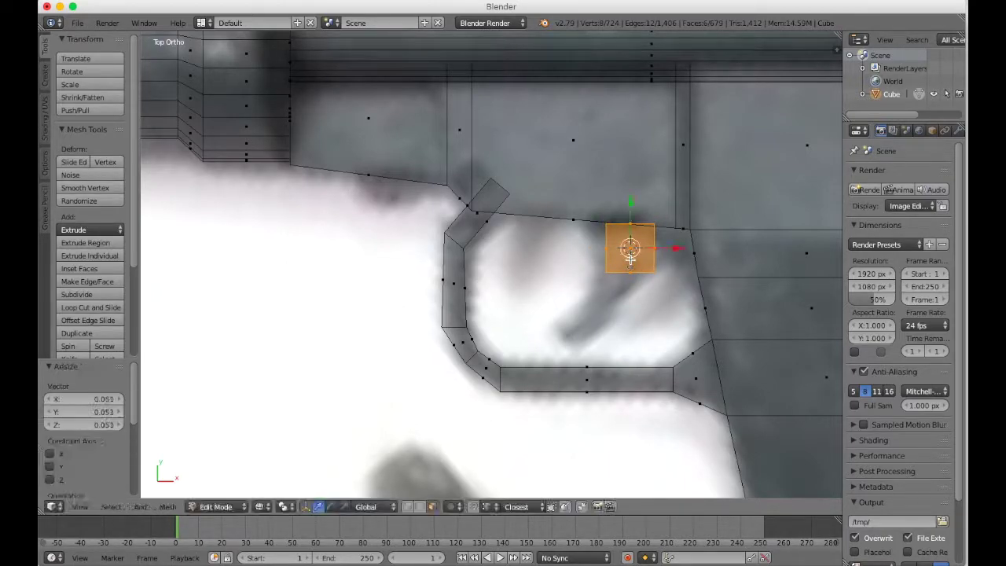
Step: Select the cube's upper front corner edge in edge mode, then move it about 0.013 along Y and forward along X
scroll(630, 259, "up", 2)
scroll(629, 259, "right", 3)
scroll(630, 259, "up", 2)
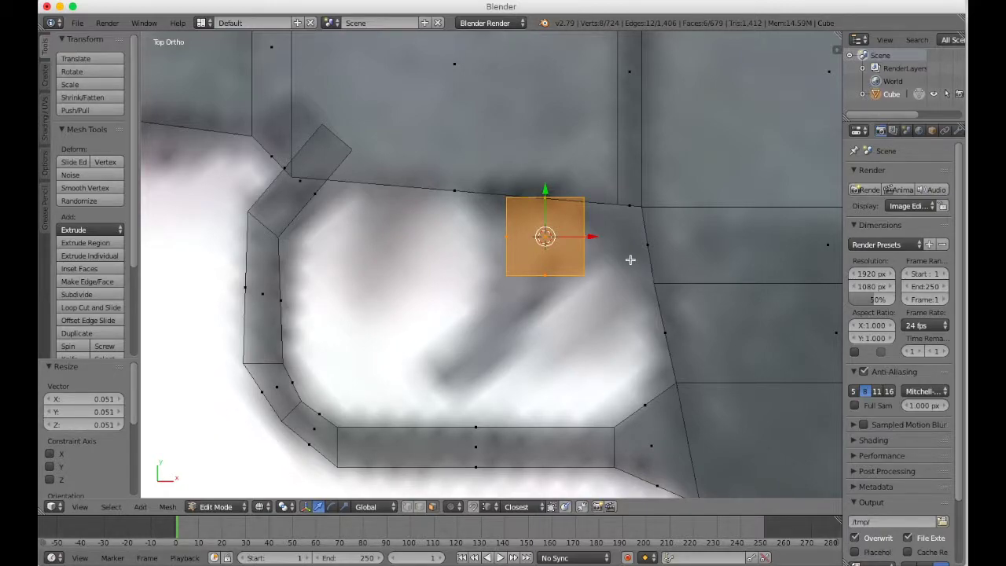
left_click(419, 507)
key("a")
right_click(509, 196)
key("g")
key("y")
left_click(529, 243)
key("g")
key("x")
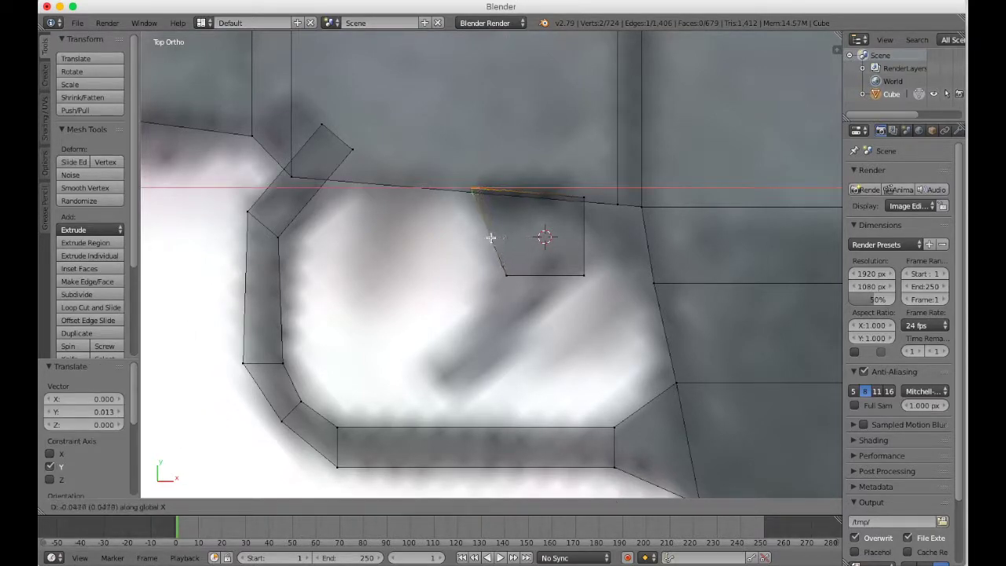
left_click(498, 234)
Step: Select the cube's upper rear corner edge and move it about 0.061 along X toward the grip
key("a")
key("c")
left_click(580, 200)
key("Escape")
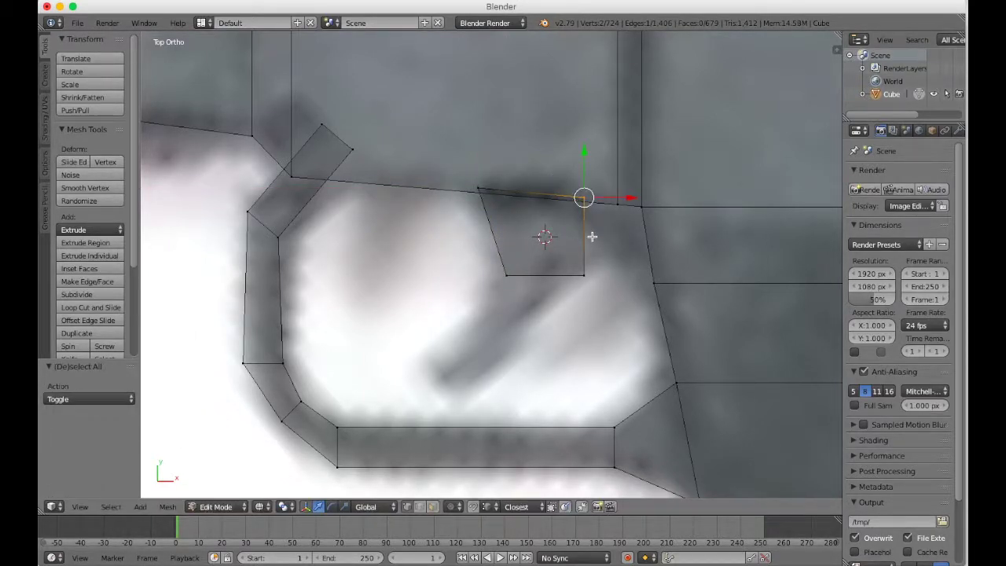
key("g")
key("x")
left_click(640, 241)
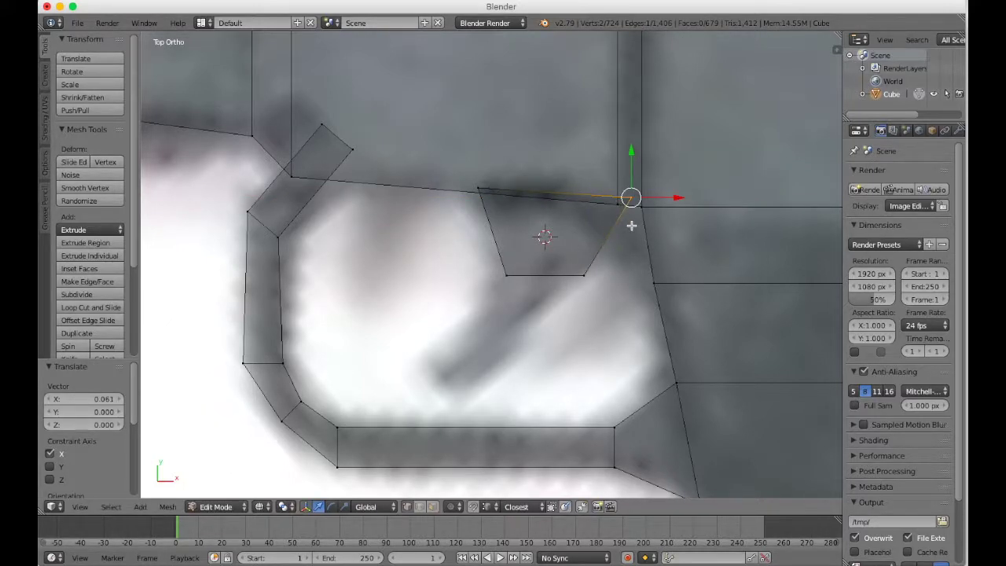
key("z")
key("z")
key("a")
key("c")
left_click(673, 212)
key("Escape")
key("a")
key("z")
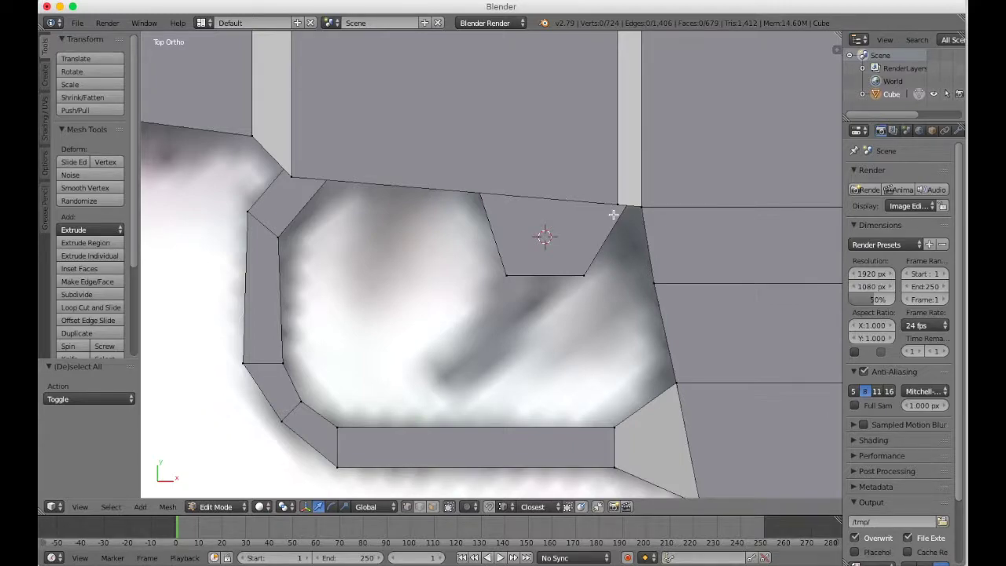
key("z")
key("c")
left_click(582, 272)
left_click(509, 273)
key("Escape")
key("a")
Step: Move the trigger block's lower front corner edge slightly up along Y and forward along X to follow the photo
key("c")
left_click(516, 279)
key("Escape")
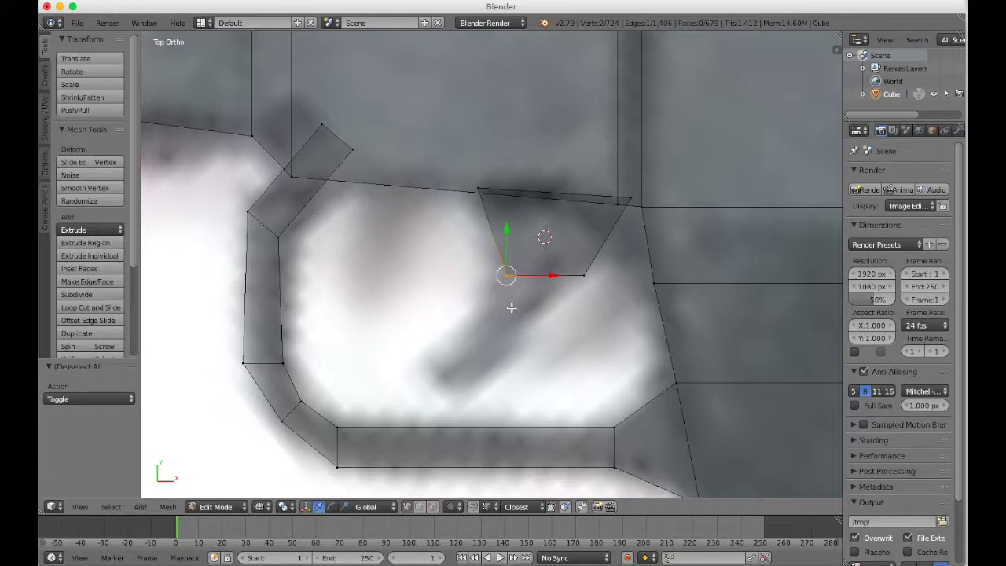
key("g")
key("y")
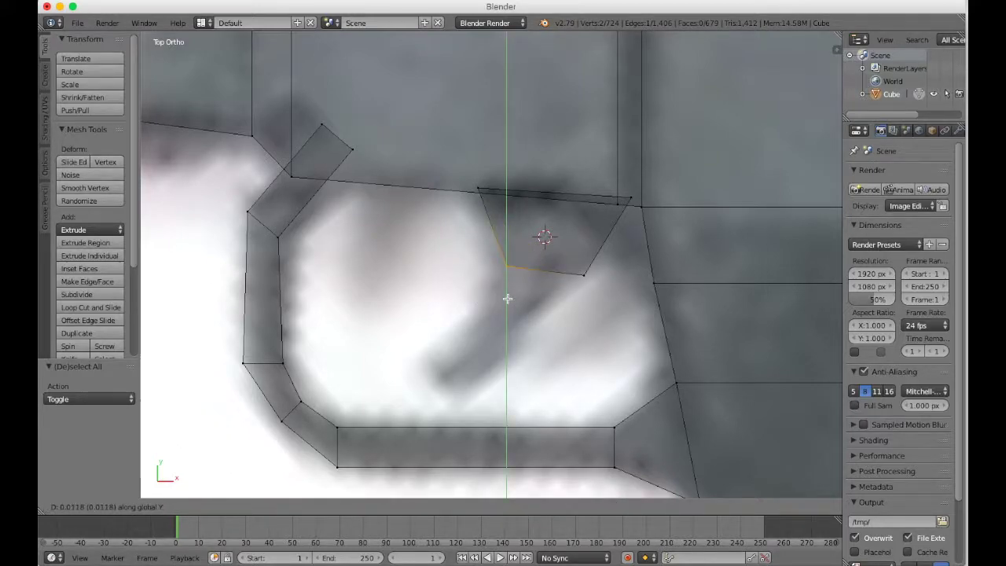
key("x")
left_click(505, 297)
Step: Move the trigger block's lower rear corner edge about -0.038 along X to narrow its lower end
key("a")
key("c")
left_click(590, 297)
key("Escape")
key("g")
key("x")
left_click(559, 296)
Step: Select the trigger block's bottom face, extrude it downward and rotate the new end about 47.6°
right_click(512, 280, "shift")
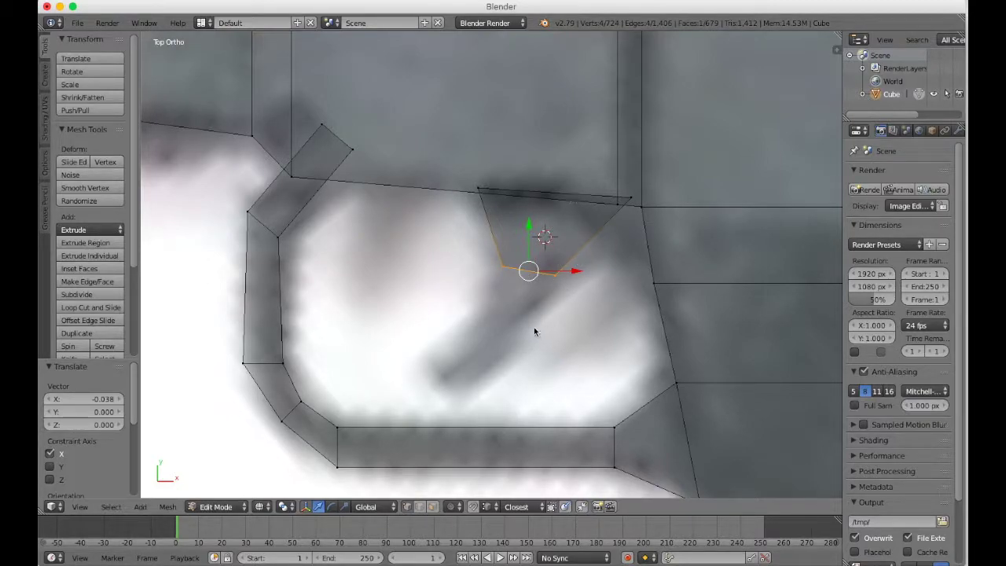
key("e")
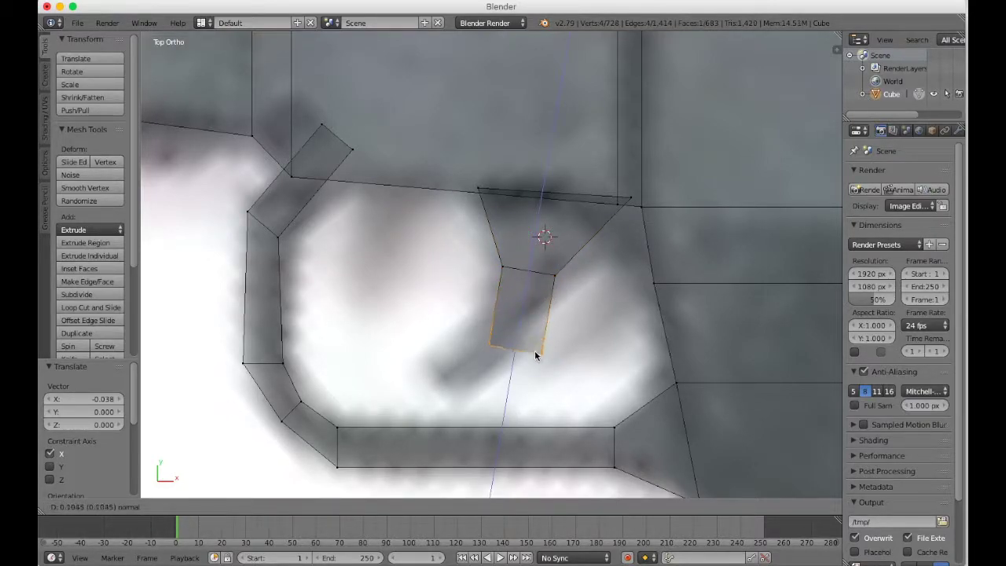
left_click(546, 321)
key("r")
left_click(540, 389)
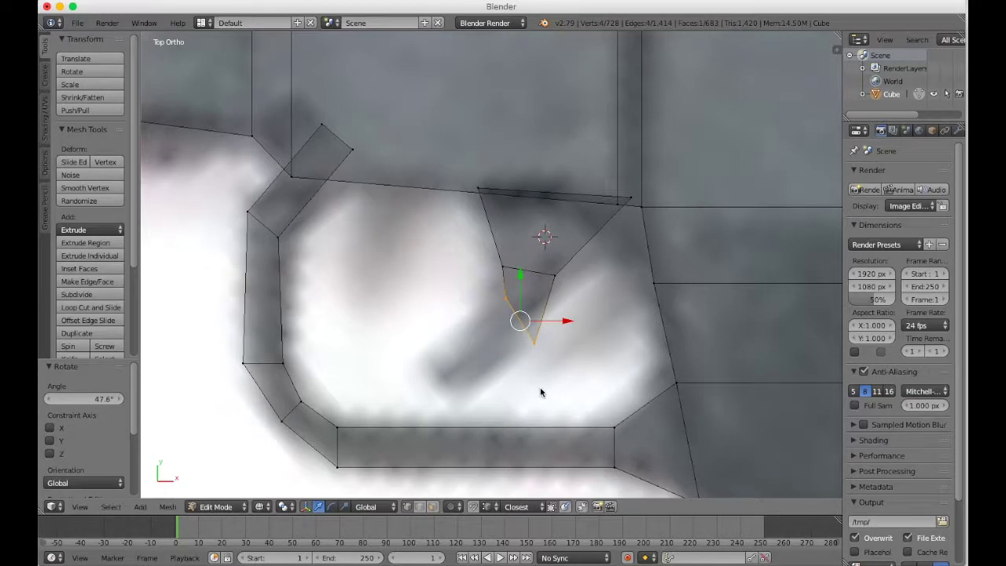
Step: Reposition the extruded trigger end, rotate it about -26.4°, and shift it about -0.014 in X and -0.009 in Y
key("g")
left_click(573, 353)
key("r")
left_click(568, 355)
key("g")
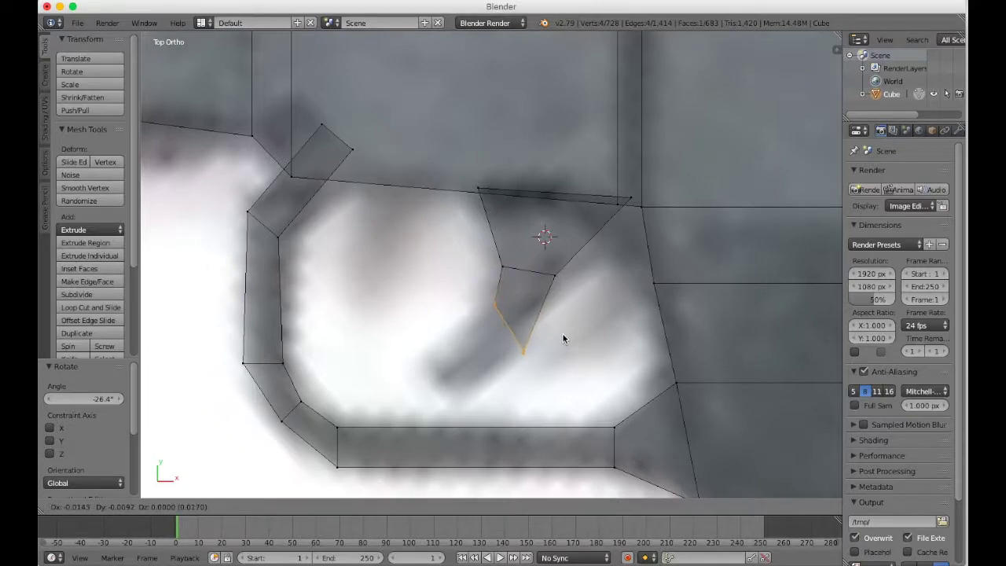
left_click(563, 338)
Step: Scale the trigger's end face narrower along X and move it about -0.005 along X
key("s")
key("x")
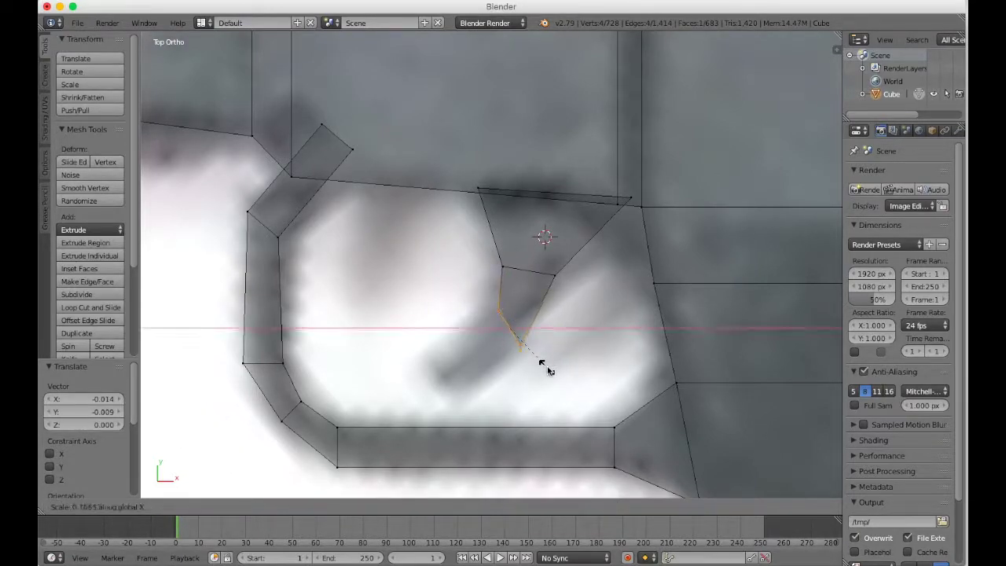
left_click(526, 358)
key("g")
key("x")
left_click(523, 360)
Step: Extrude the trigger's end face, moving it forward along X and about -0.064 along Y to form the curved tip in the photo
key("e")
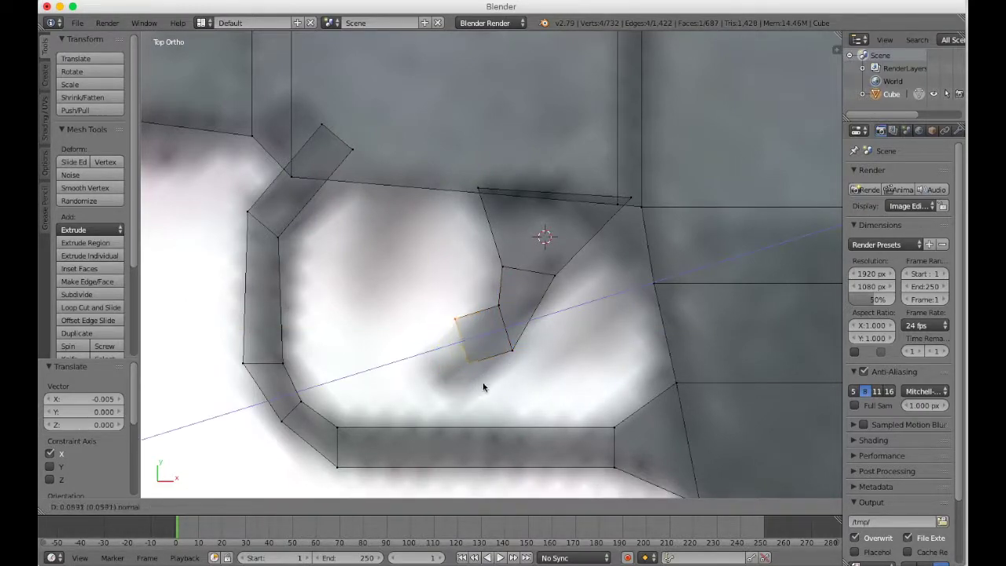
right_click(482, 386)
key("g")
key("x")
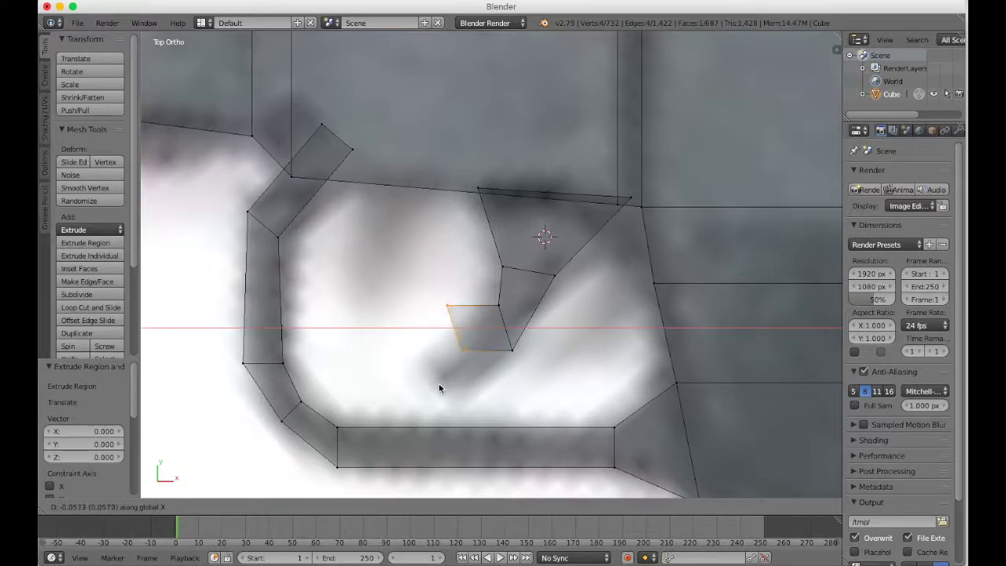
left_click(429, 385)
key("y")
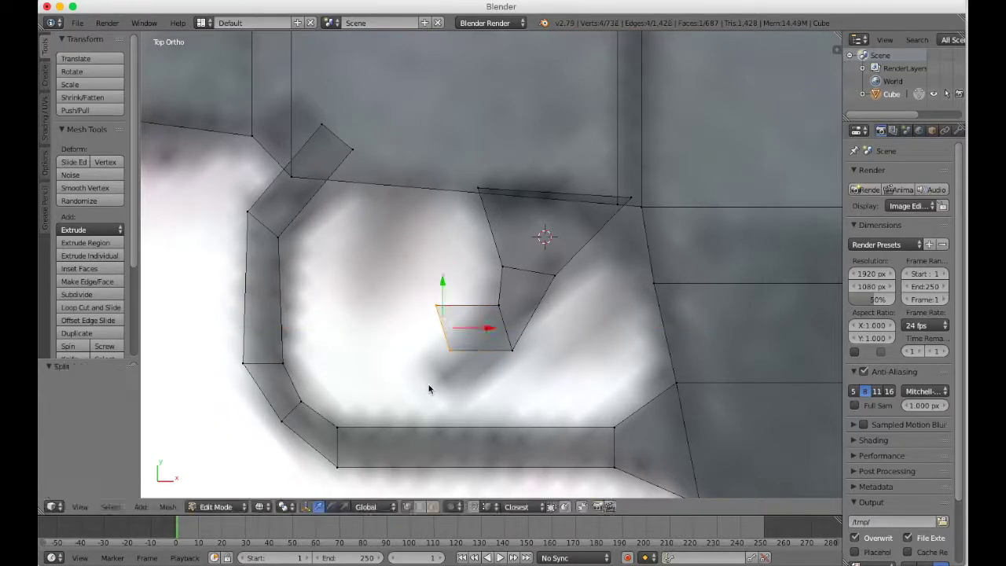
key("ctrl+z")
key("g")
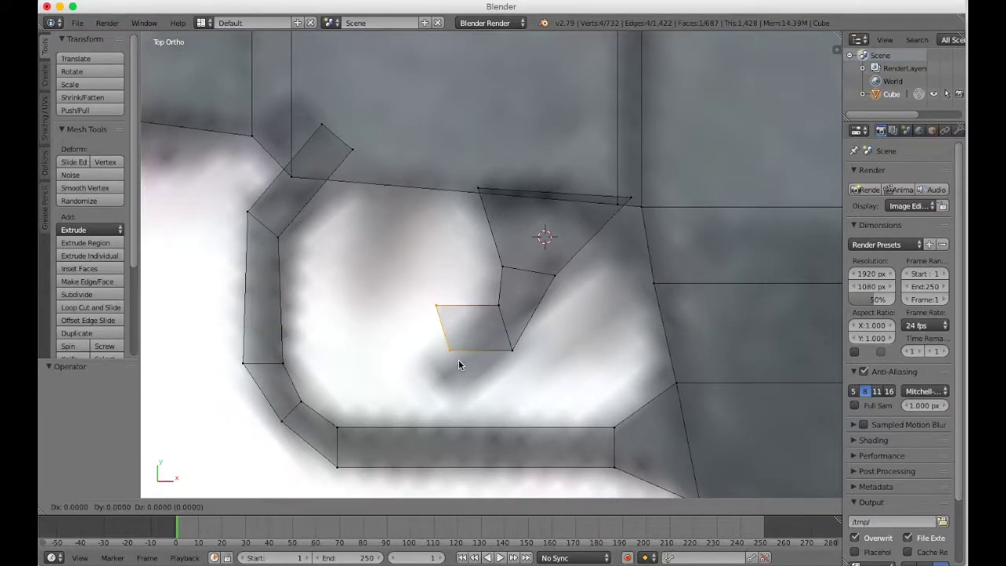
key("y")
left_click(451, 413)
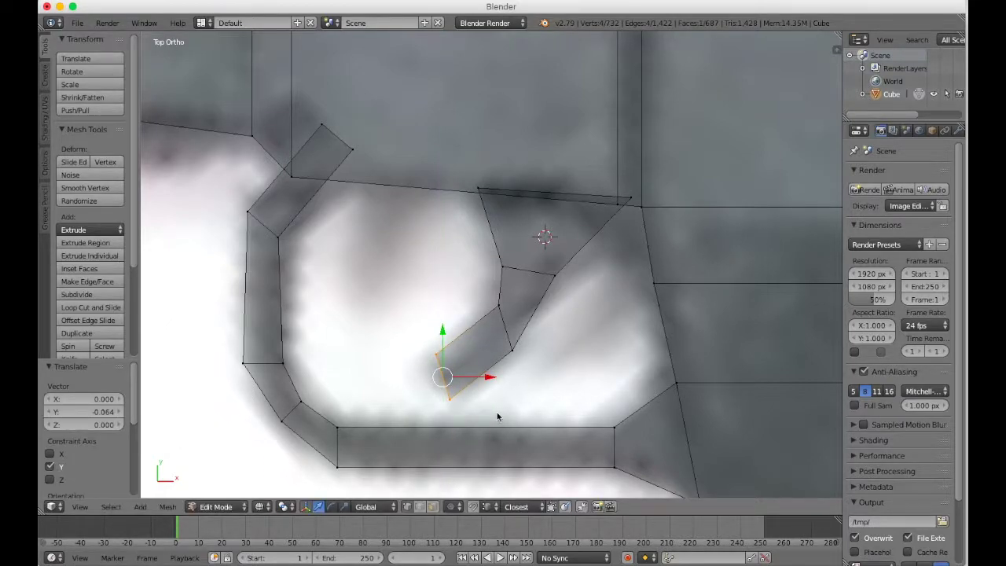
Step: Scale the trigger's tip face shorter along Y and to about 0.712 along X to taper it
key("s")
key("x")
key("y")
left_click(468, 404)
key("s")
key("x")
left_click(446, 402)
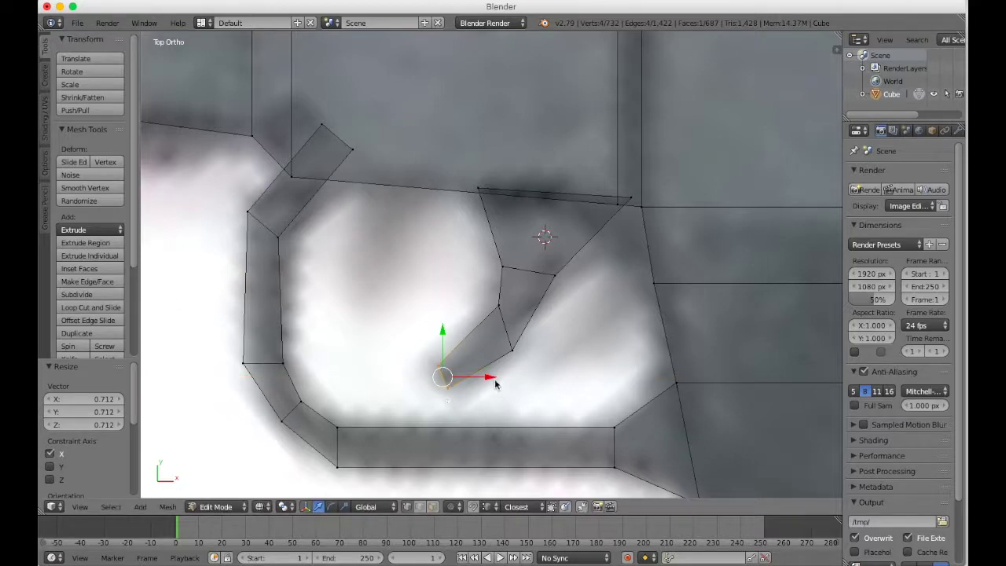
Step: Select the rear edge at the trigger's lower bend and shift it slightly upward along Y
key("a")
right_click(518, 354)
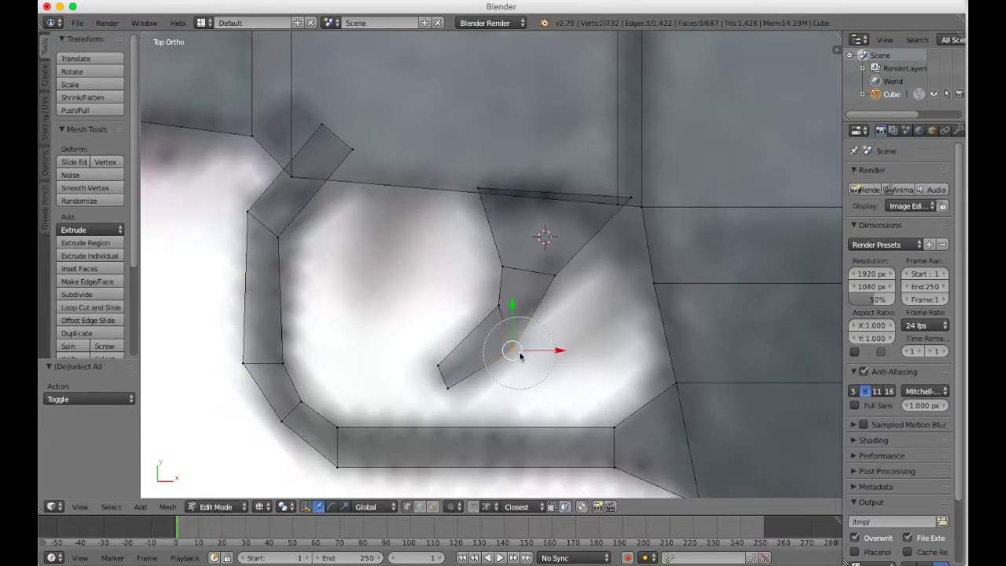
key("g")
key("z")
key("y")
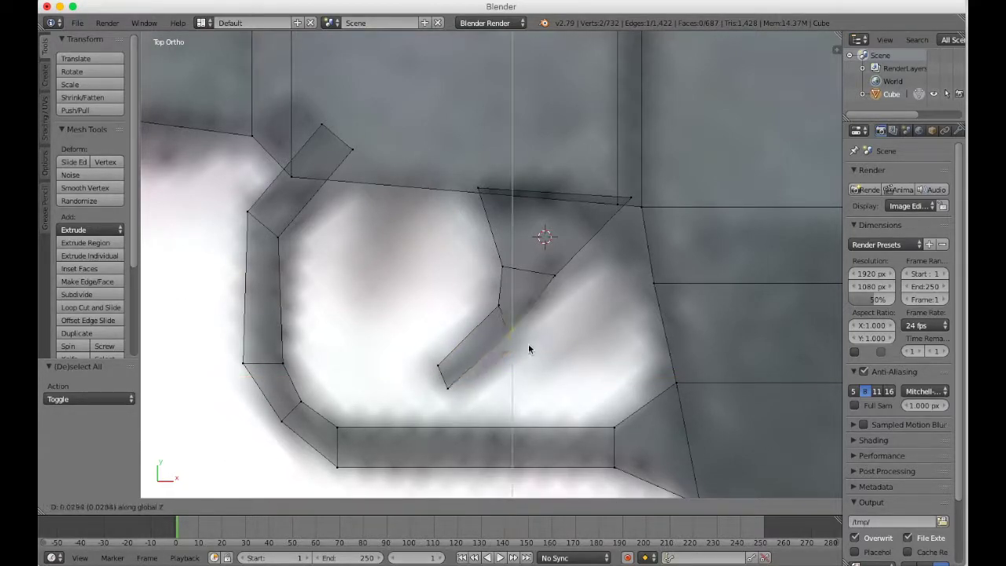
left_click(528, 359)
Step: Select the front edge at the trigger's lower bend and move it about -0.013 along X
key("a")
key("c")
left_click_drag(469, 289, 471, 307)
right_click(471, 308)
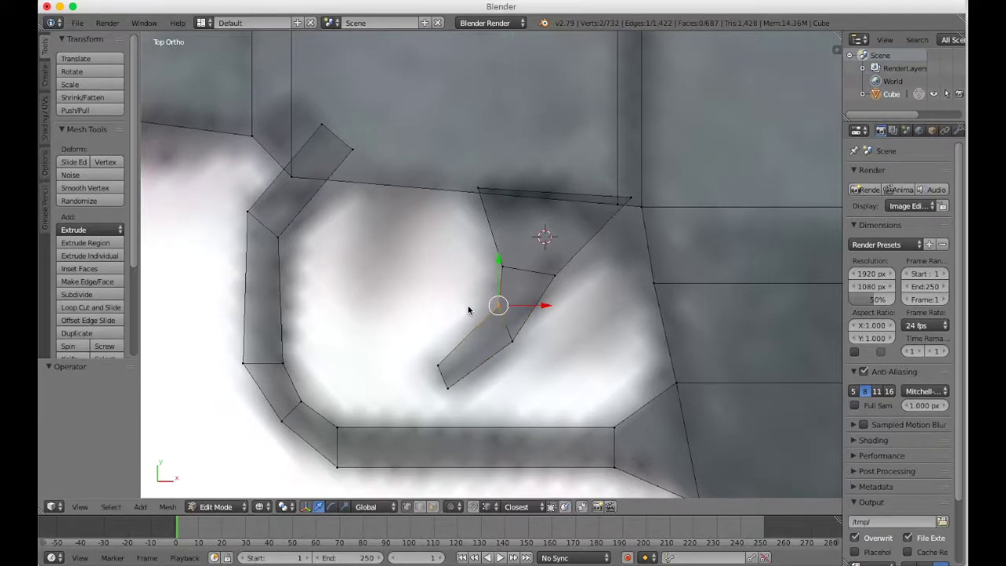
key("g")
key("y")
key("x")
left_click(458, 309)
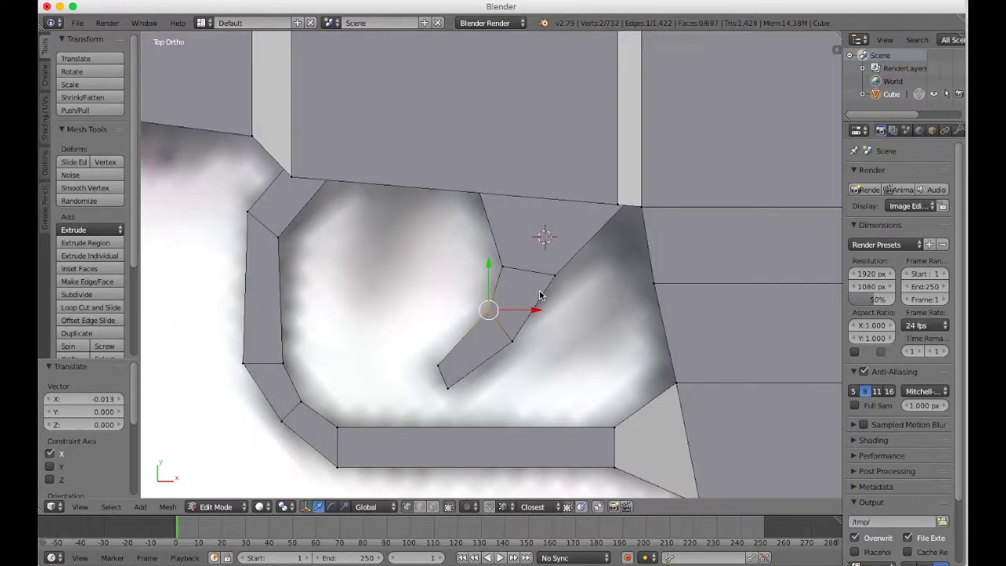
Step: Select the whole linked trigger piece and scale it thinner along Z, to about 0.66
middle_click_drag(540, 295, 526, 248)
key("a")
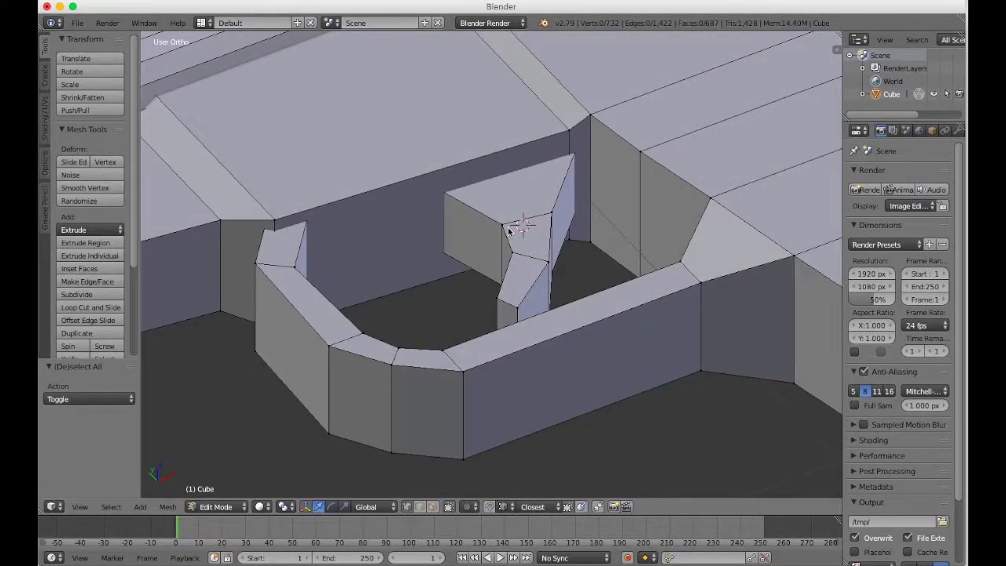
key("l")
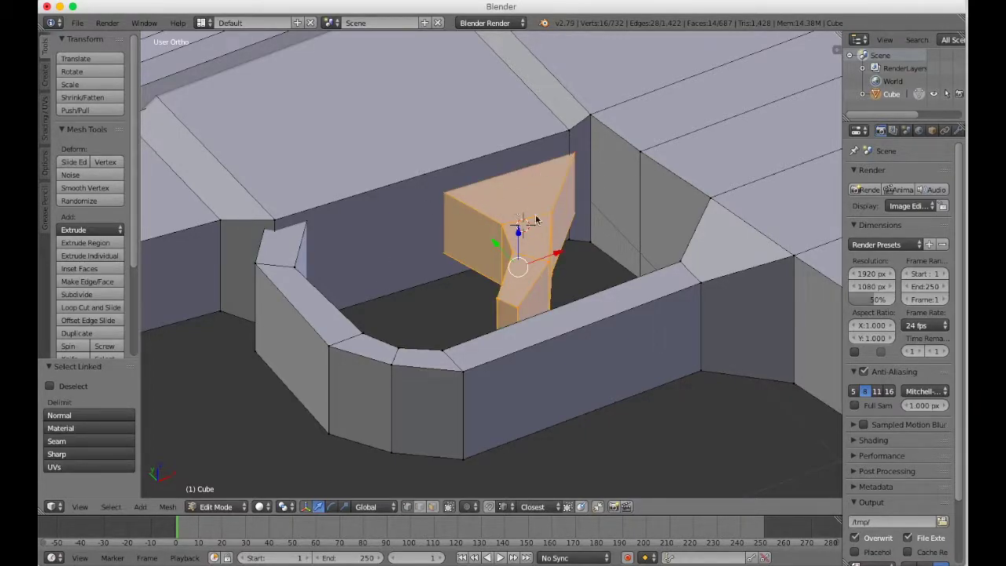
scroll(589, 304, "left", 5)
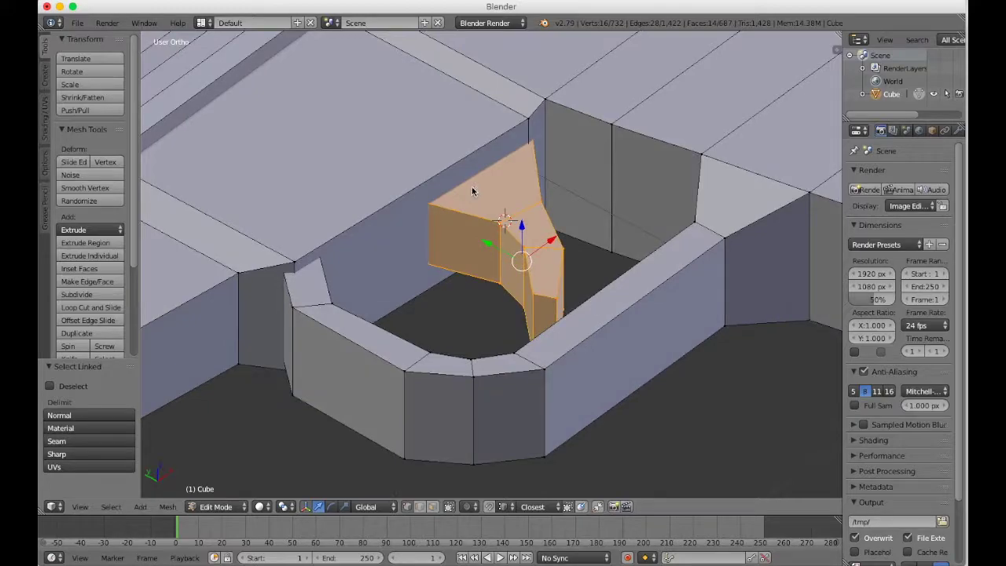
key("s")
key("z")
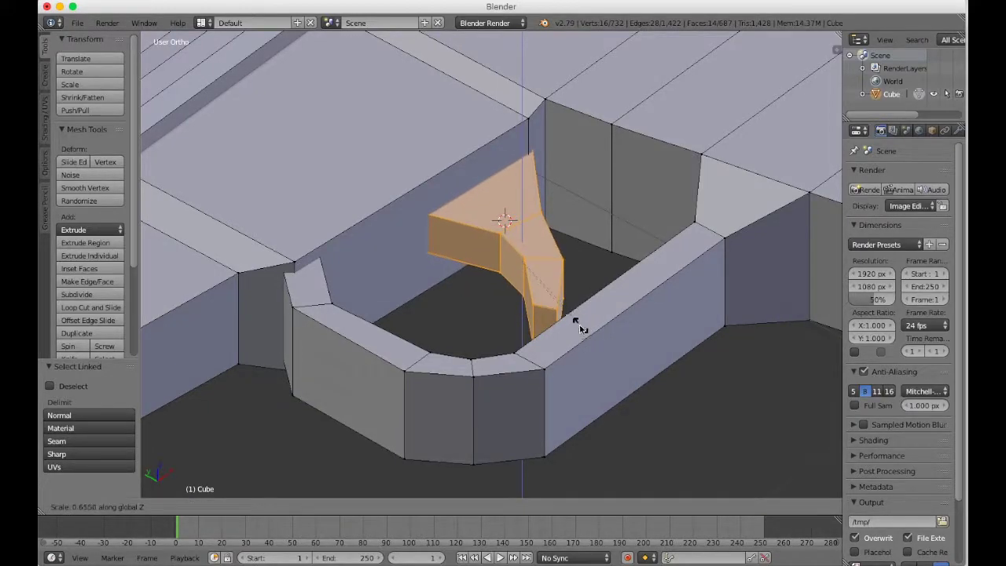
key("a")
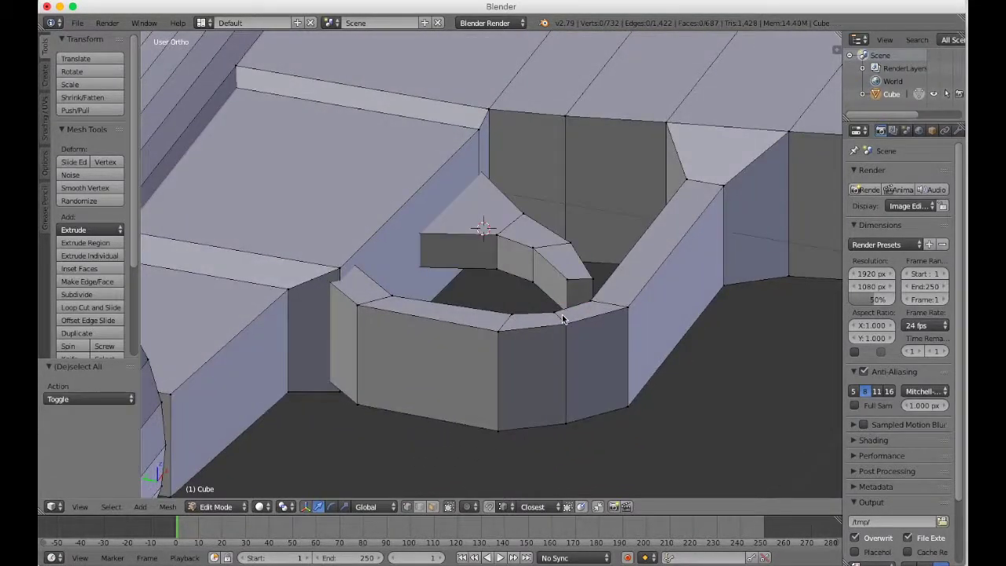
Step: Leave Edit Mode and examine the trigger and the whole gun from several angles
scroll(562, 315, "right", 10)
scroll(562, 315, "right", 10)
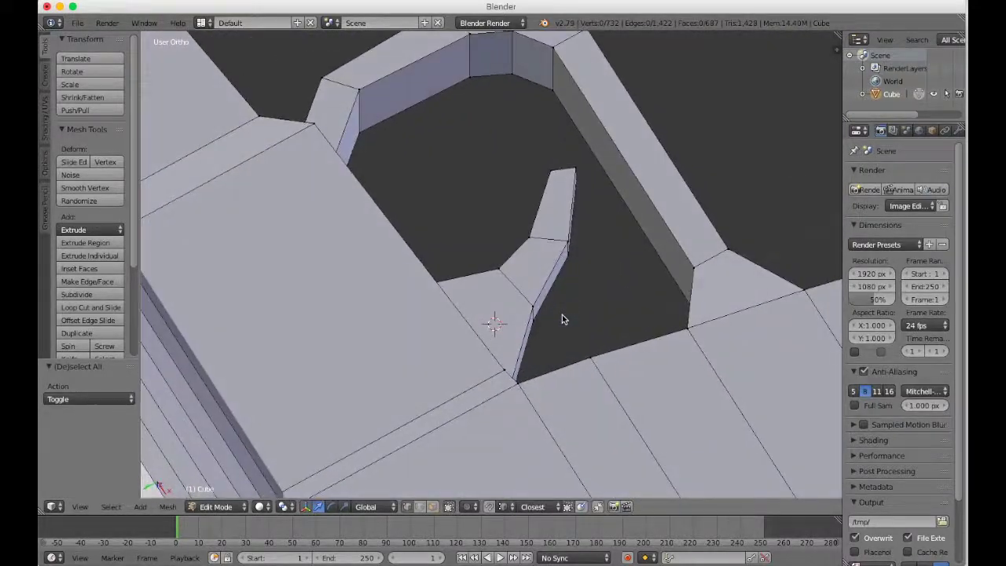
scroll(562, 314, "down", 10)
scroll(563, 319, "right", 10)
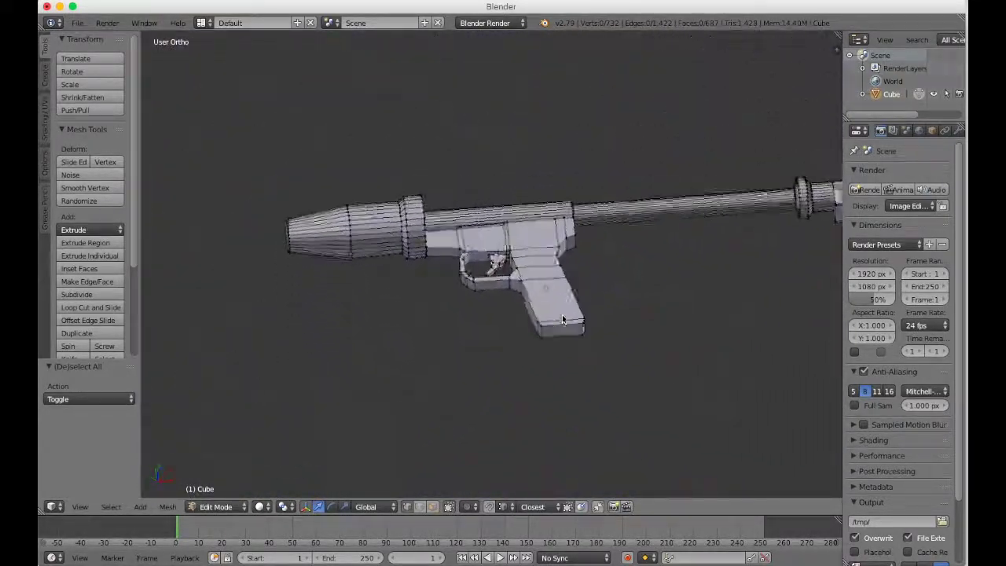
key("Tab")
scroll(562, 319, "right", 10)
scroll(562, 319, "right", 15)
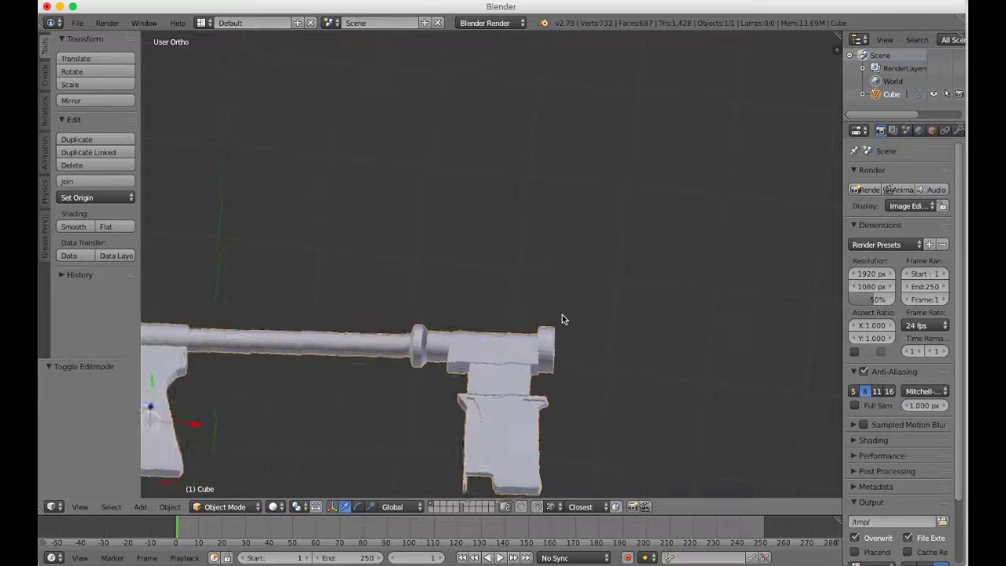
scroll(562, 320, "right", 20)
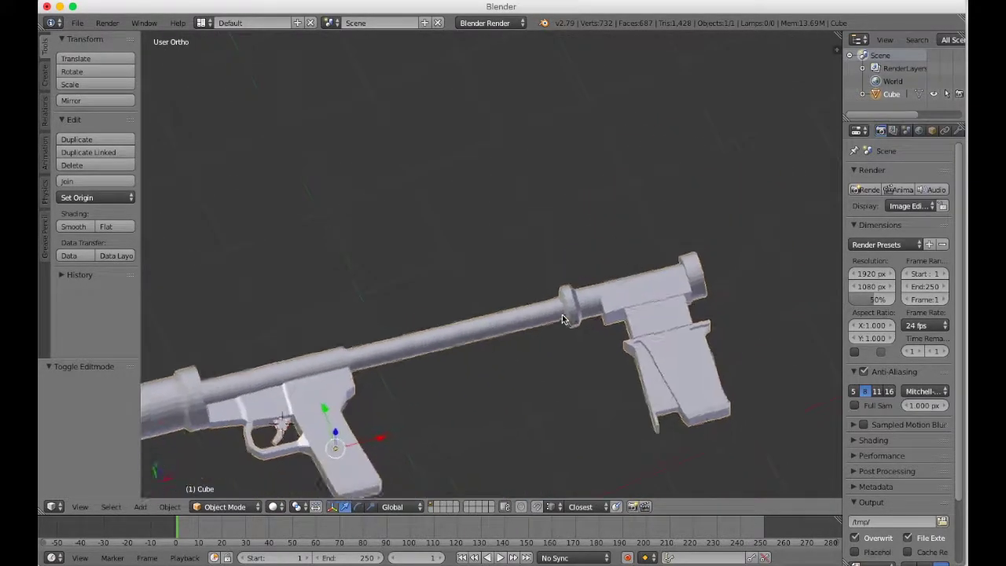
scroll(562, 319, "right", 20)
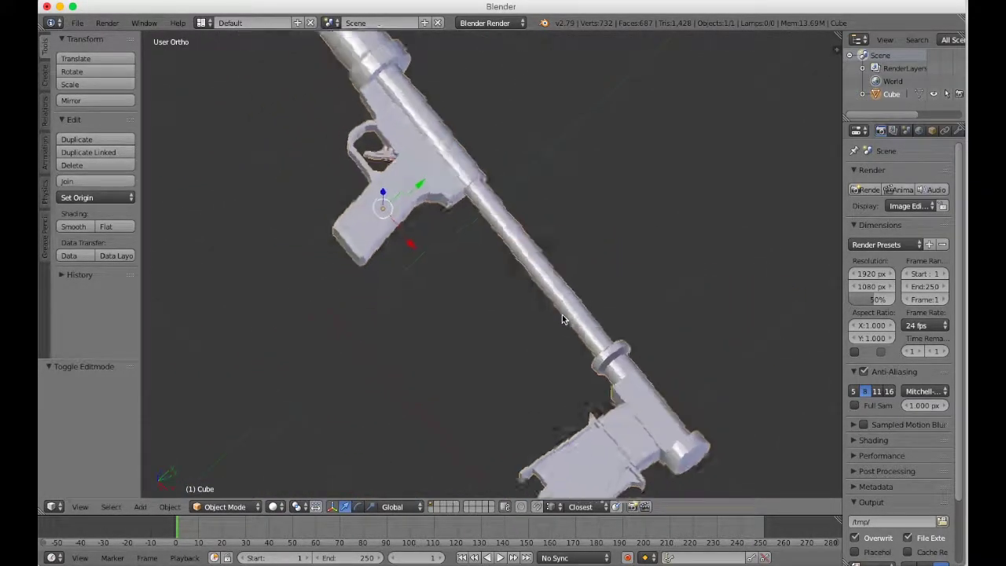
scroll(562, 319, "up", 15)
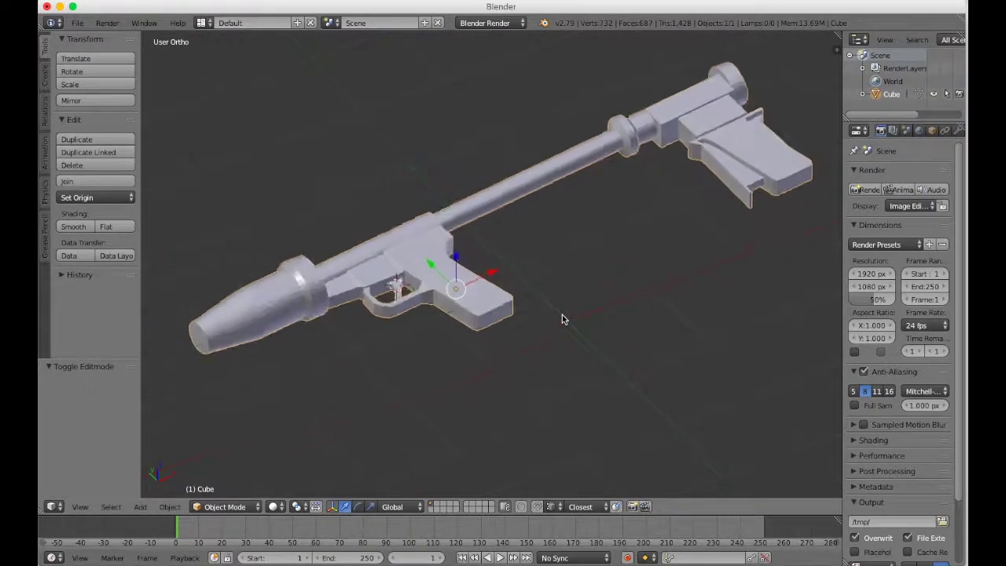
key("r")
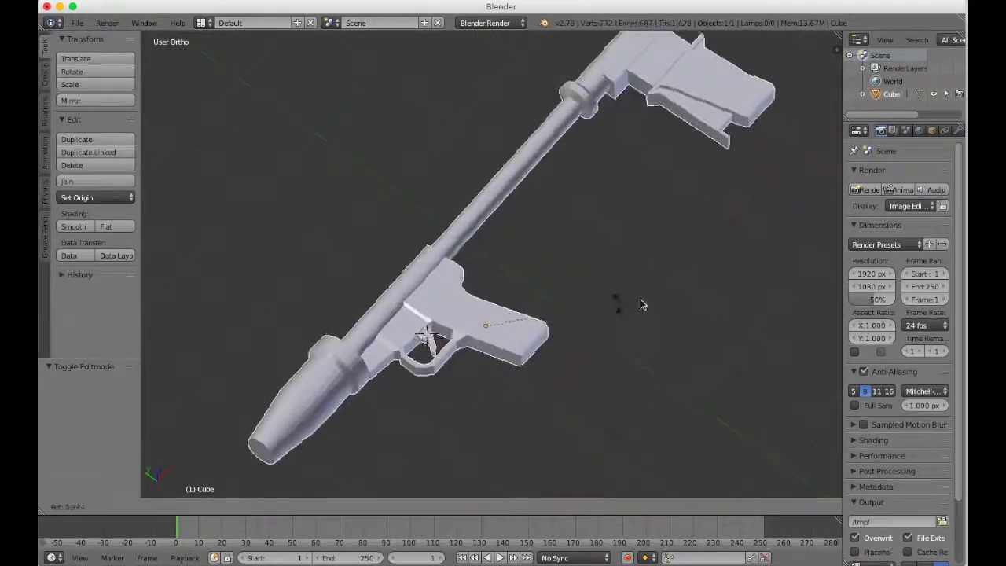
key("Escape")
scroll(597, 260, "down", 15)
scroll(598, 260, "up", 15)
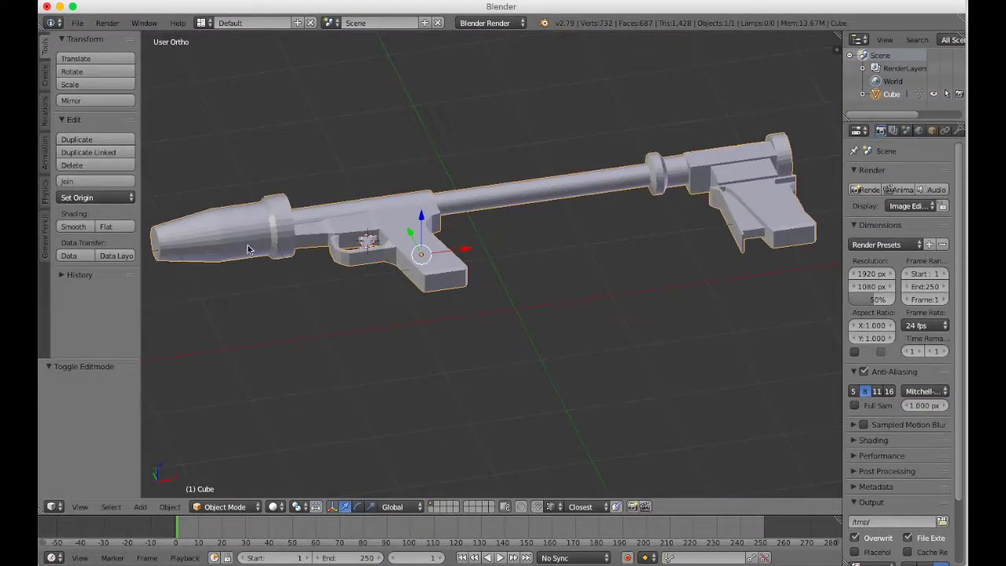
Step: Try smooth shading on the gun and revert it to flat shading
left_click(75, 226)
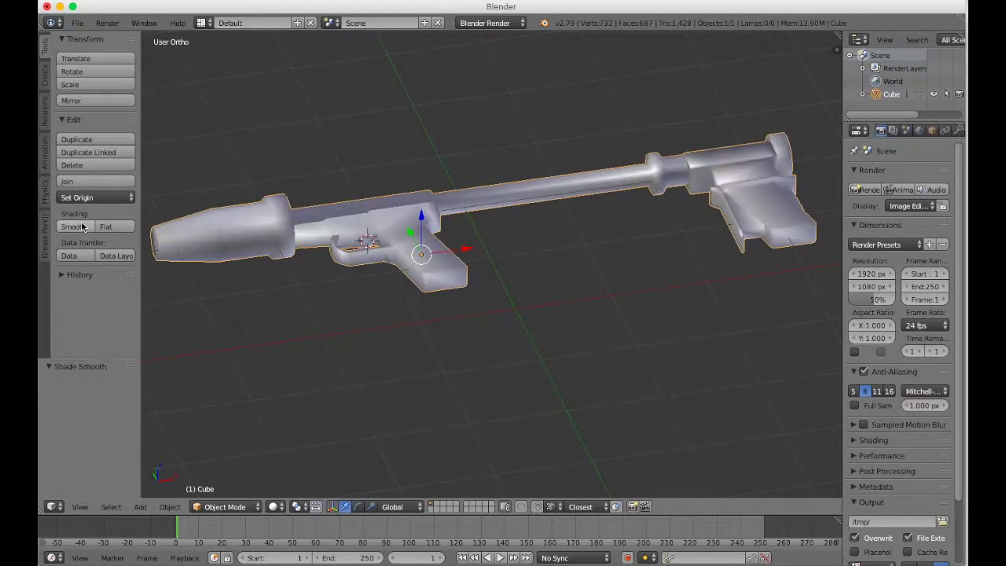
left_click(126, 228)
Step: Hide the tool shelf and compare the gun's mesh with the reference photo in top view, in Edit Mode
key("t")
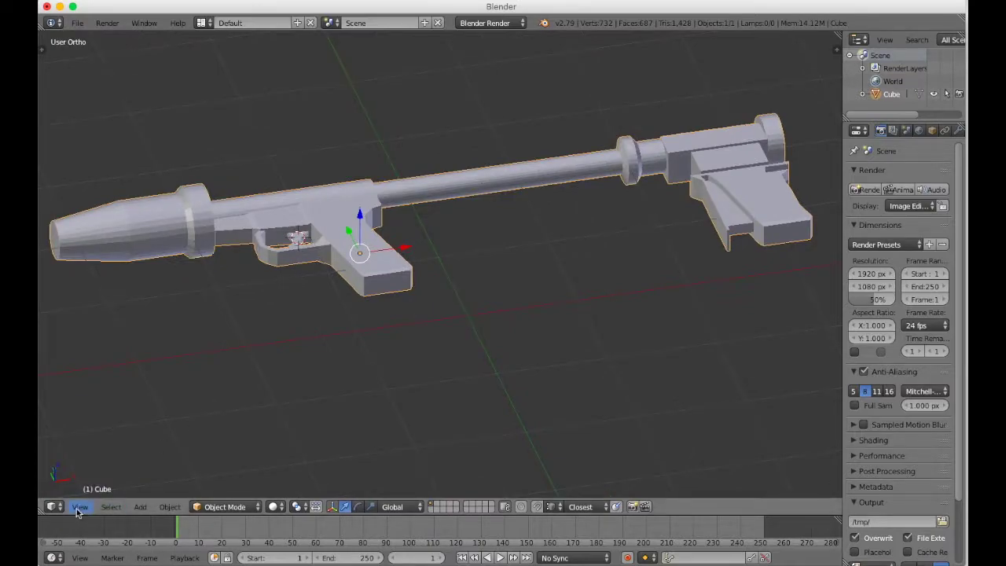
left_click(79, 508)
left_click(88, 447)
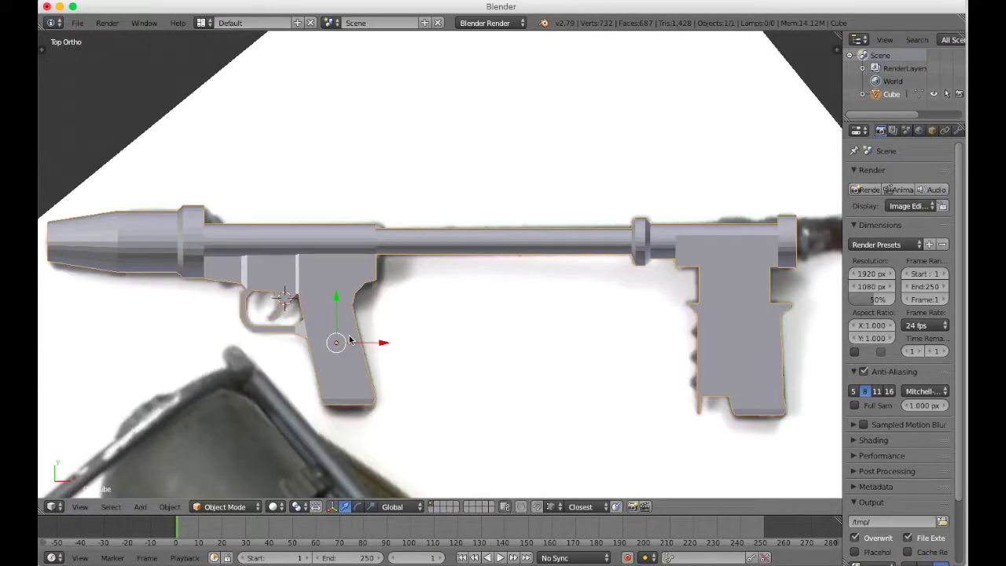
key("Tab")
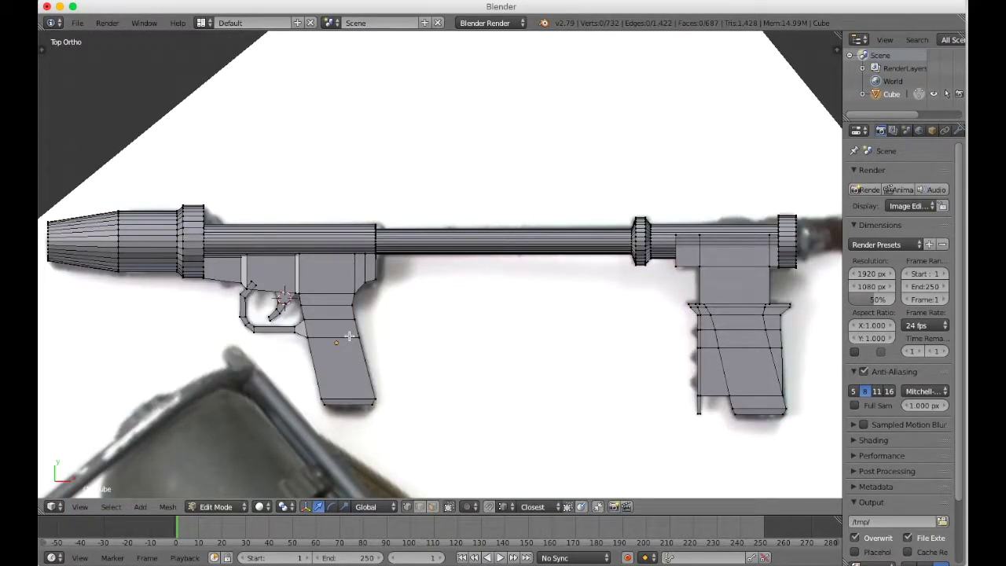
scroll(349, 336, "down", 5)
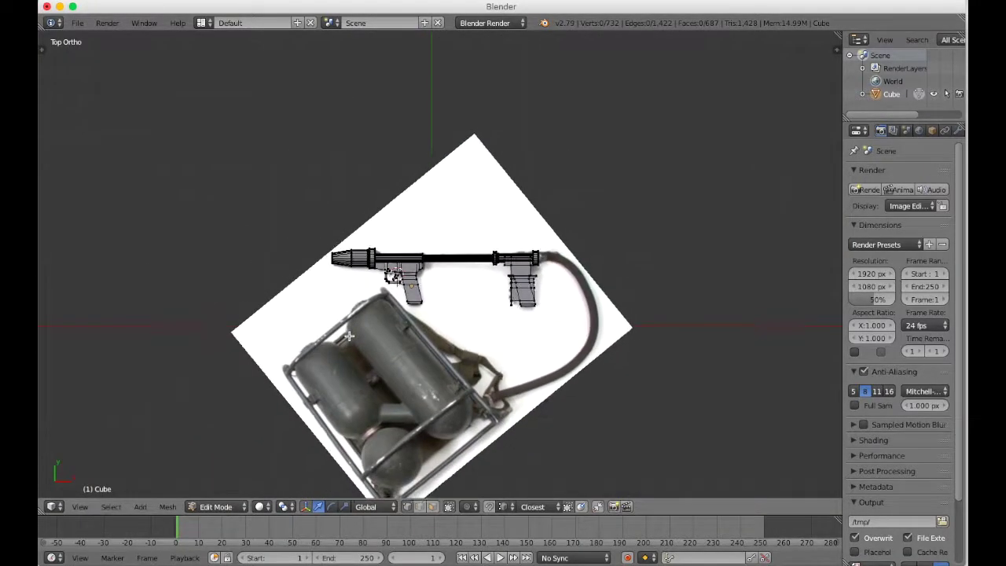
scroll(349, 336, "up", 1)
scroll(349, 336, "down", 1)
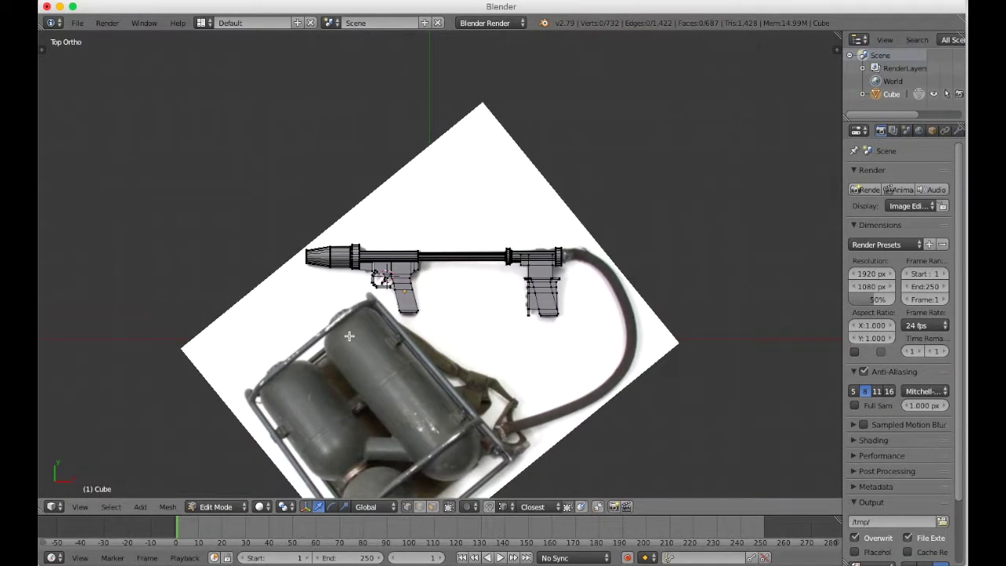
scroll(349, 337, "down", 4, "shift")
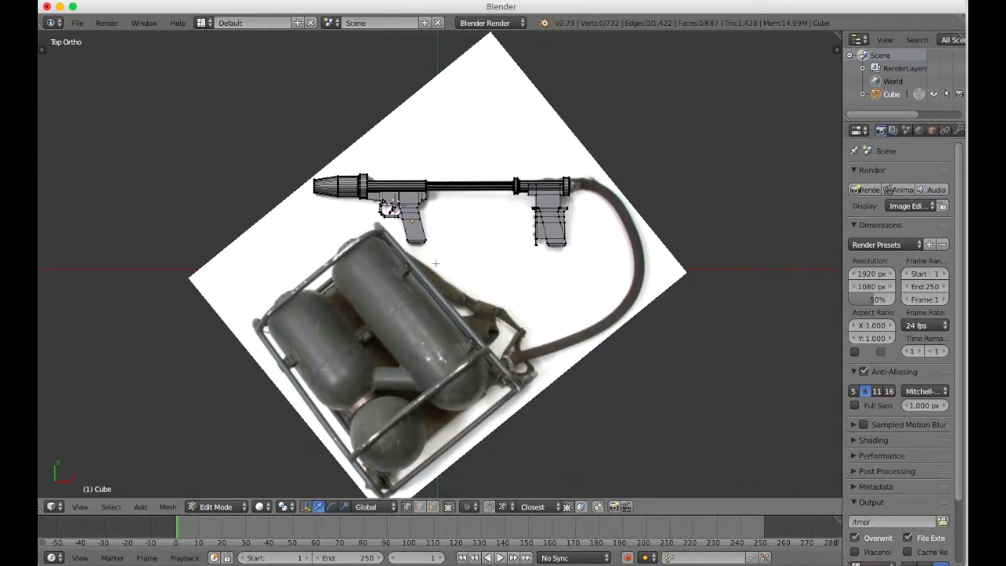
scroll(439, 266, "up", 6)
scroll(439, 267, "up", 4, "shift")
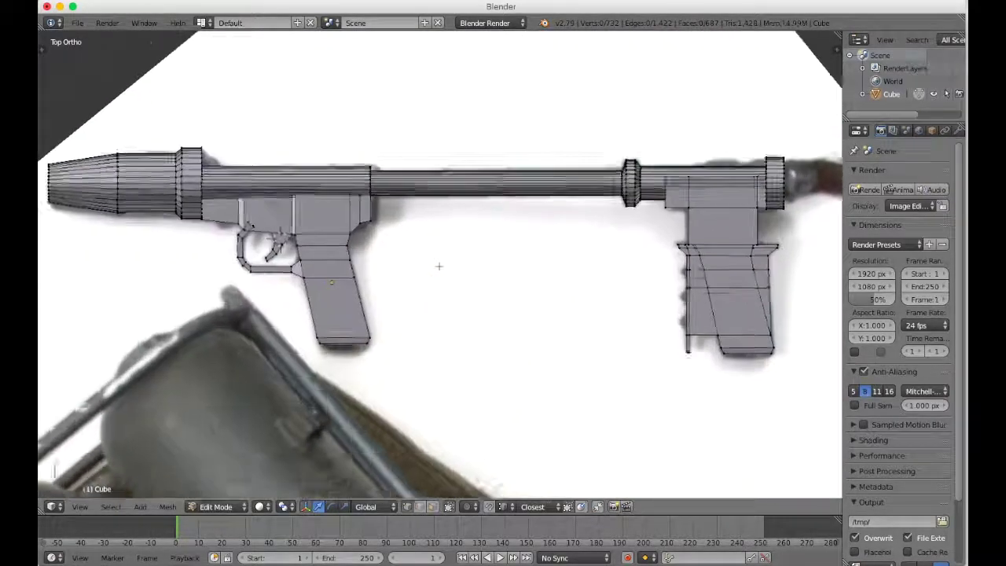
scroll(438, 266, "down", 4)
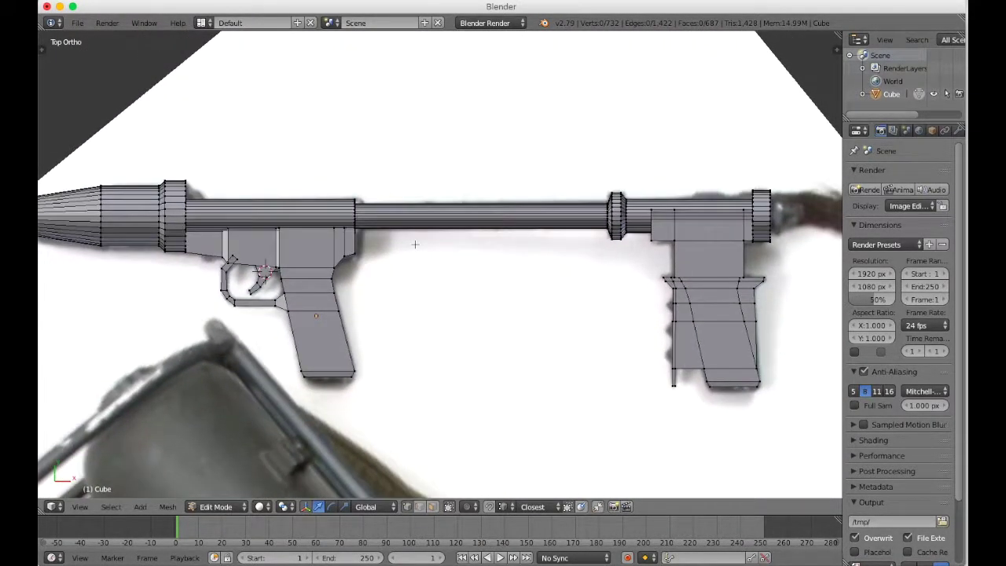
scroll(415, 245, "down", 1, "ctrl")
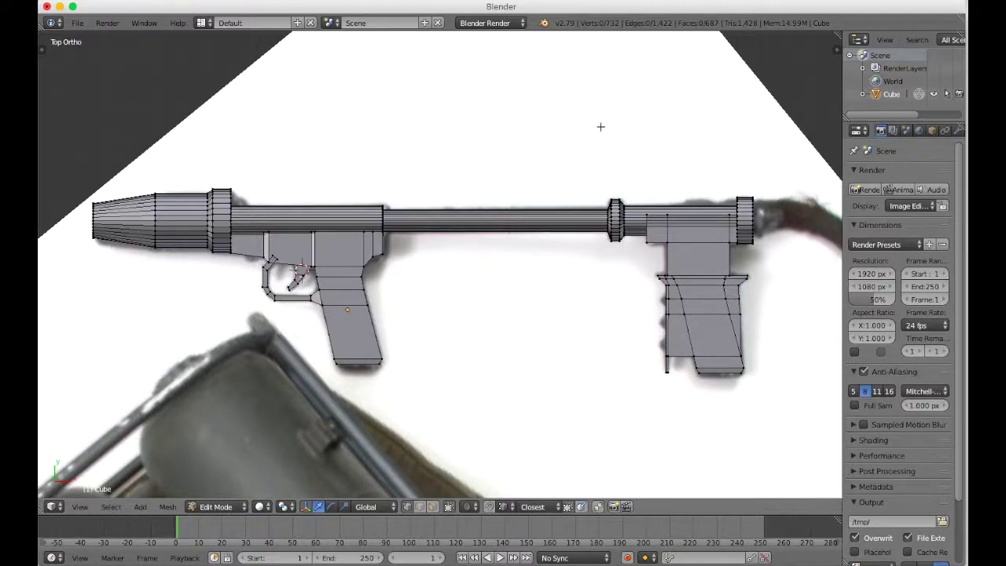
Step: Return to Object Mode and inspect the completed gun from the front, underside and side
scroll(392, 268, "down", 10)
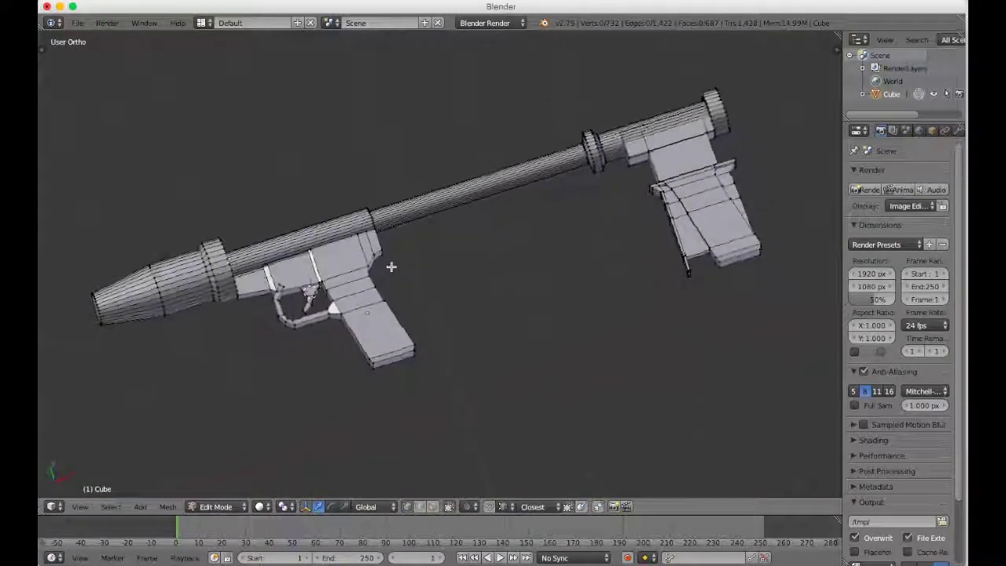
key("Tab")
scroll(392, 270, "down", 5)
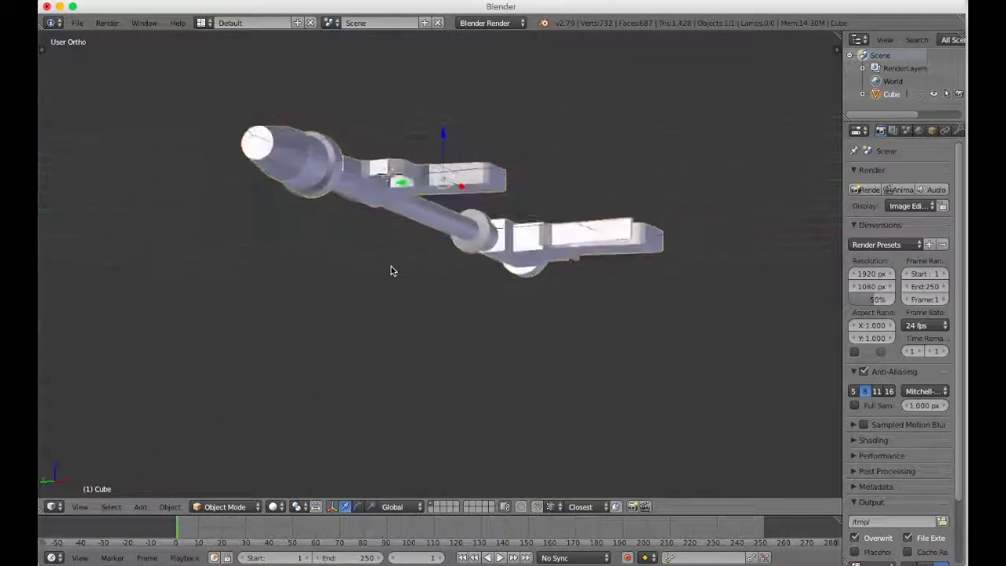
scroll(392, 270, "up", 10)
scroll(392, 271, "right", 10)
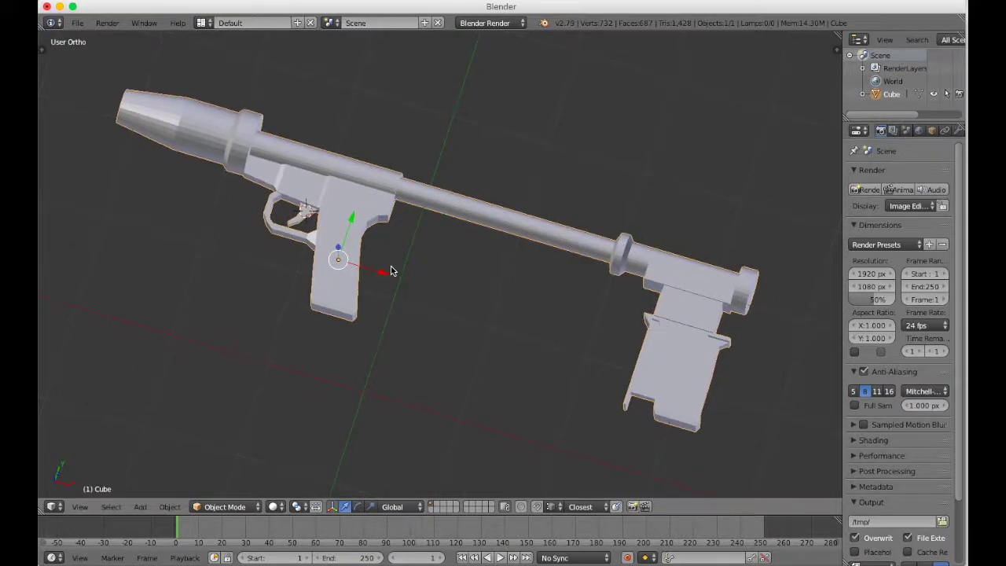
scroll(391, 270, "up", 3)
scroll(392, 270, "left", 10)
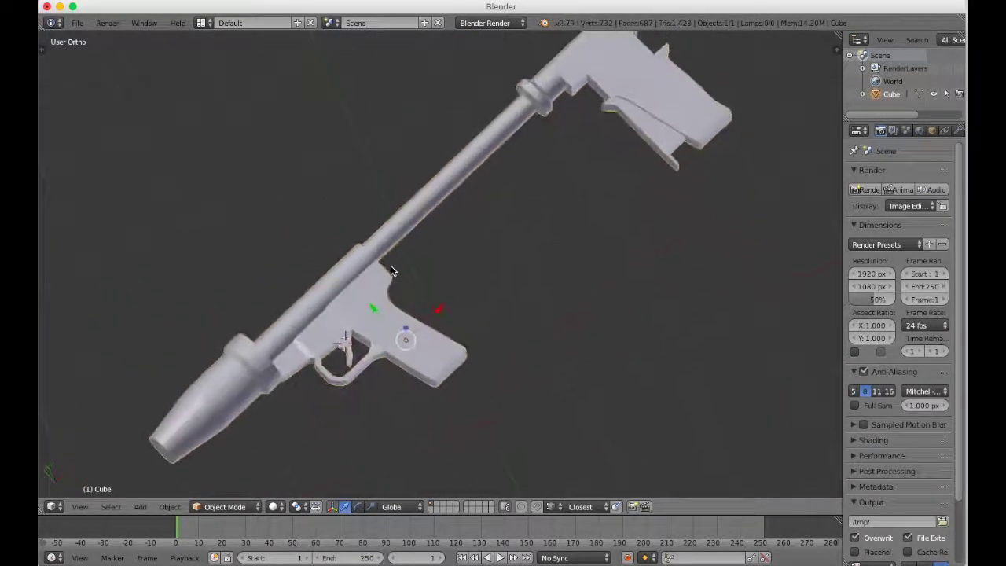
scroll(391, 270, "down", 3)
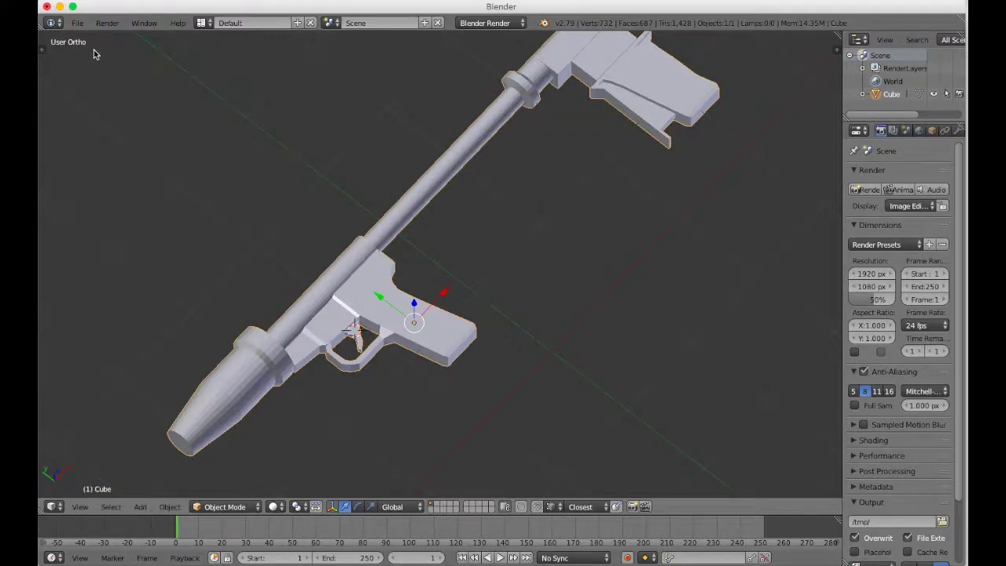
Step: Save the gun model's current file
left_click(77, 23)
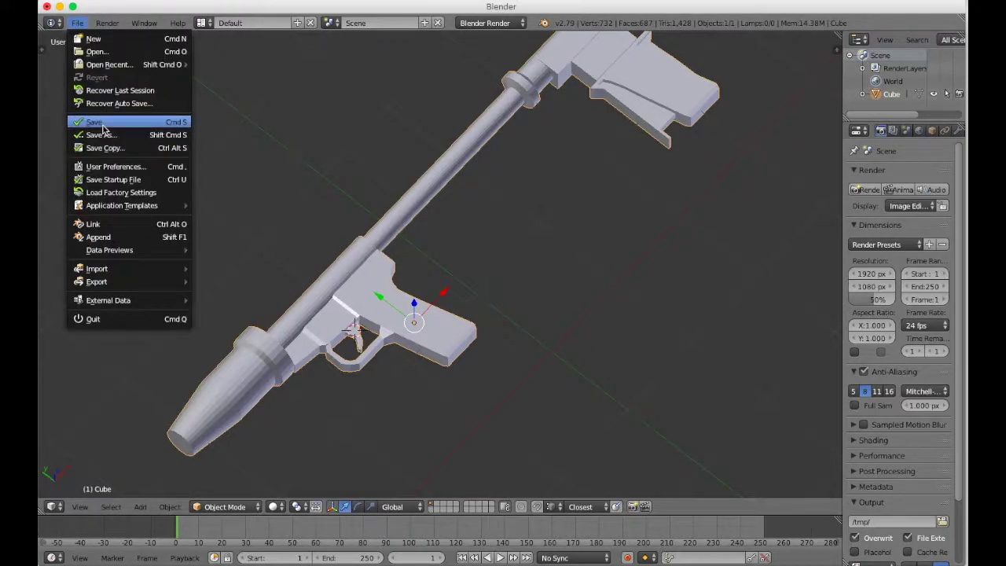